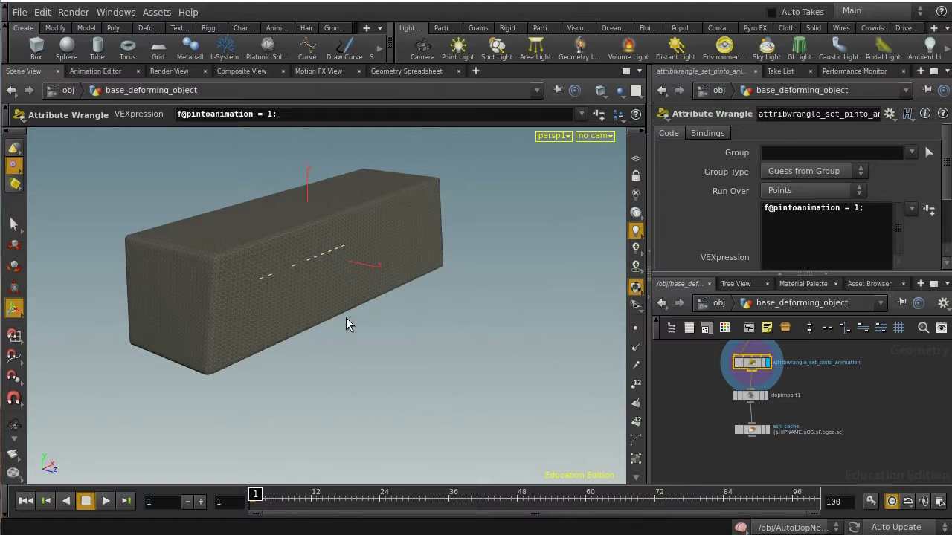
- View the box from the side, then inspect its UV layout in the UV viewport
key("space+4")
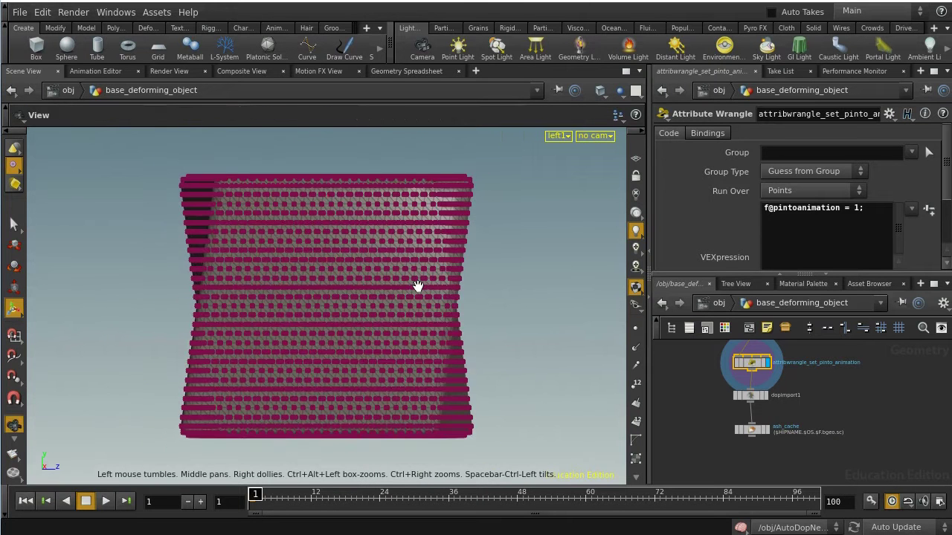
key("space+5")
key("space+h")
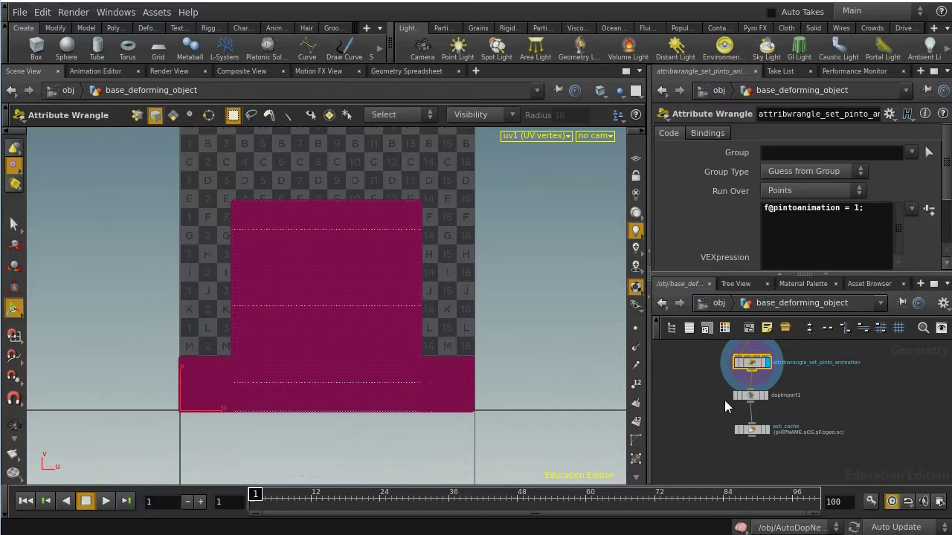
key("Escape")
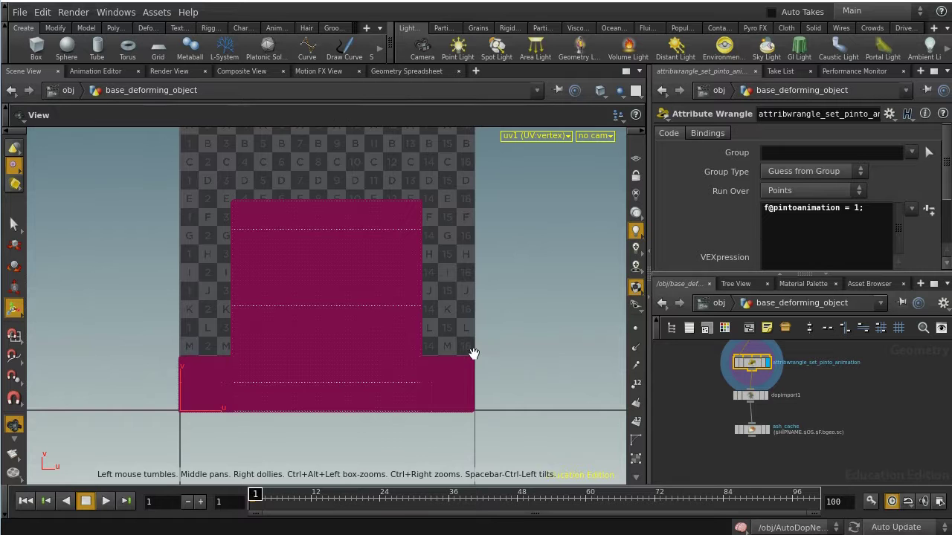
- Return to the framed perspective view and pan the network up to the upstream nodes
key("space+1")
key("space+h")
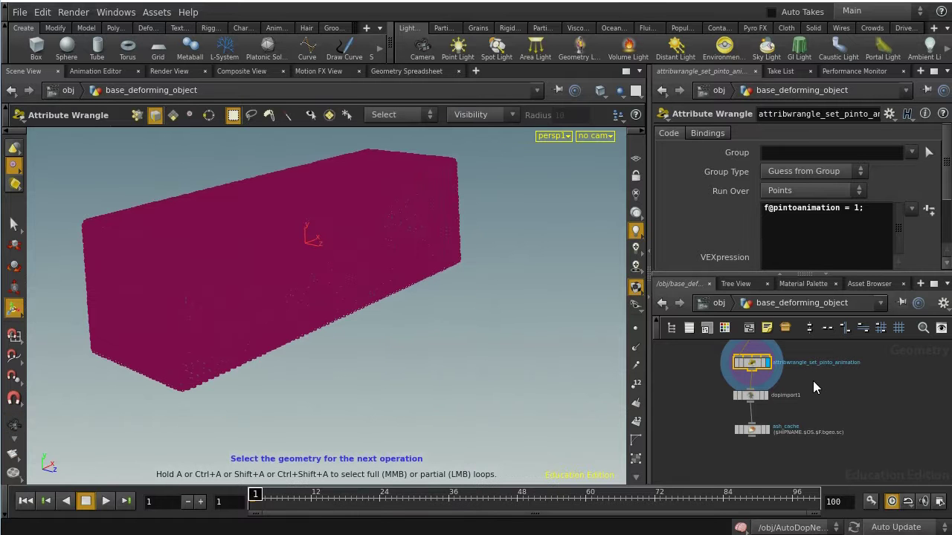
middle_click_drag(813, 380, 838, 376)
- Display and select primitivesplit_by_name_attribute, orbiting to see the box's end and top
left_click(794, 390)
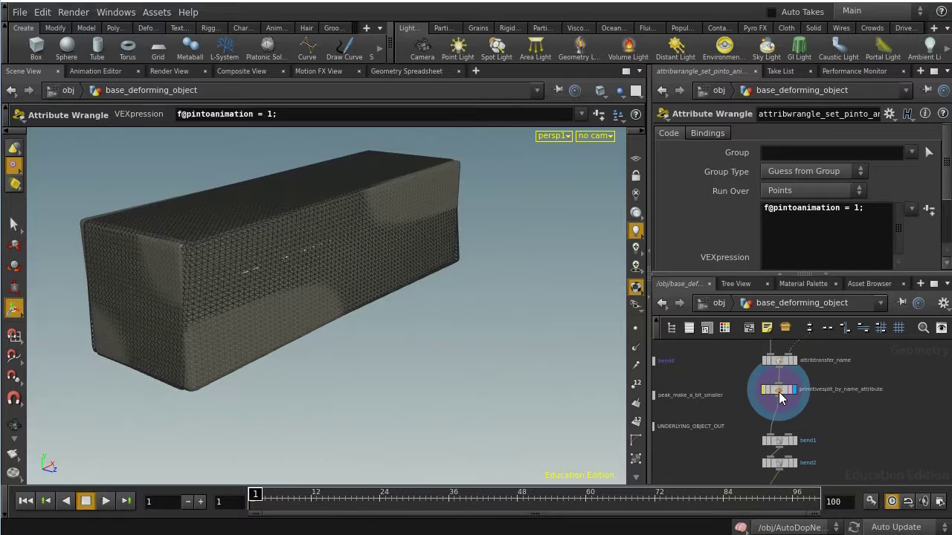
left_click(778, 392)
scroll(594, 309, "up", 3)
left_click_drag(381, 306, 487, 305)
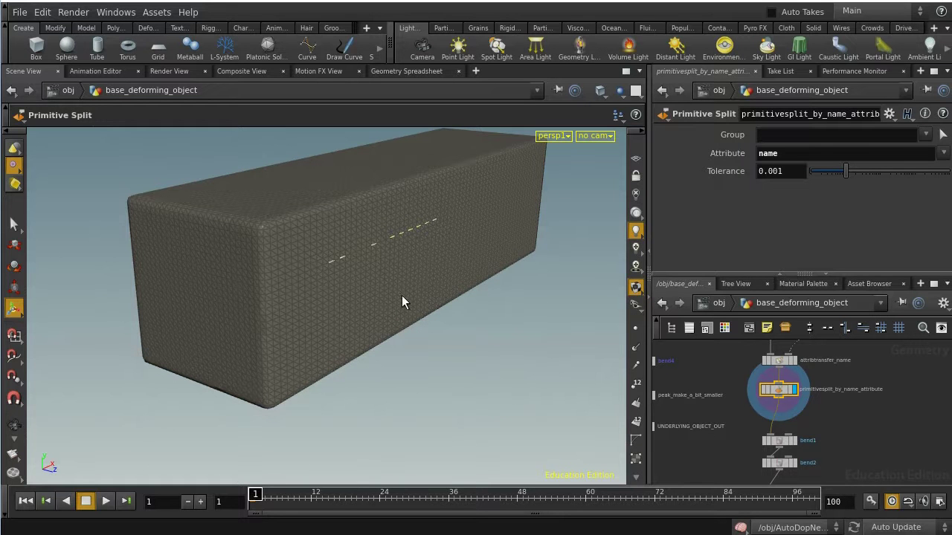
- Move bend1 through the file cache node further down, leaving space below the primitive split
middle_click_drag(860, 425, 860, 375)
scroll(860, 376, "down", 3)
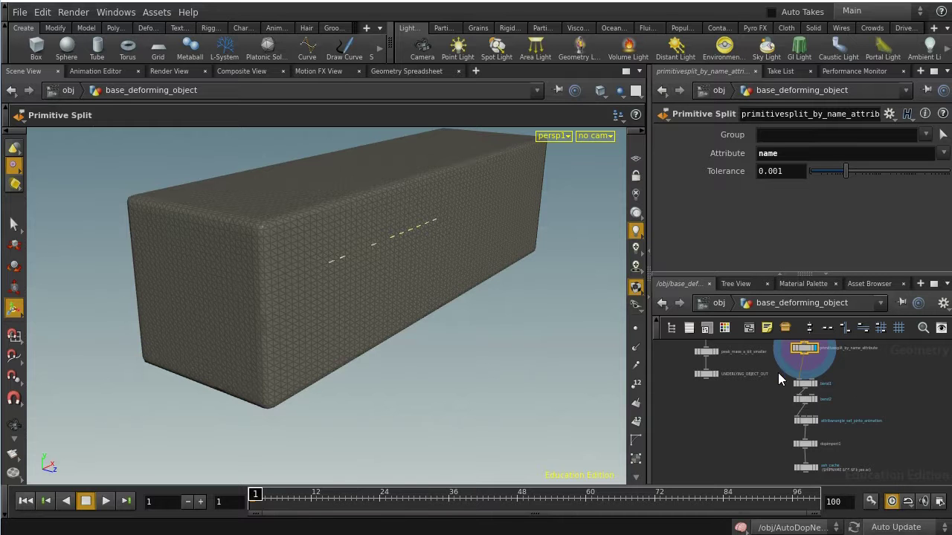
left_click_drag(801, 456, 826, 478)
middle_click_drag(873, 453, 869, 418)
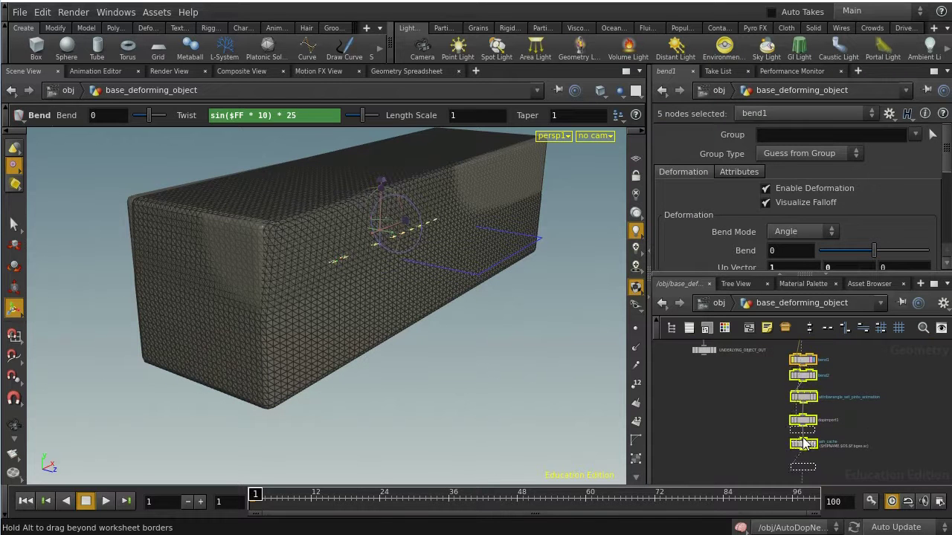
left_click_drag(803, 448, 834, 413)
middle_click_drag(833, 412, 813, 443)
- Add layer1 below primitivesplit_by_name_attribute with Current Layer 2, placing the network above the parameters
key("Tab")
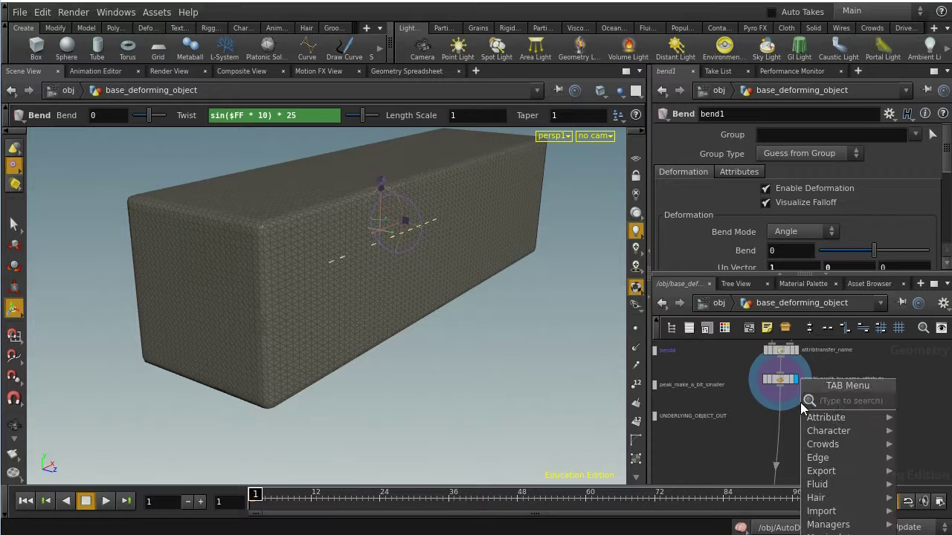
type("lay")
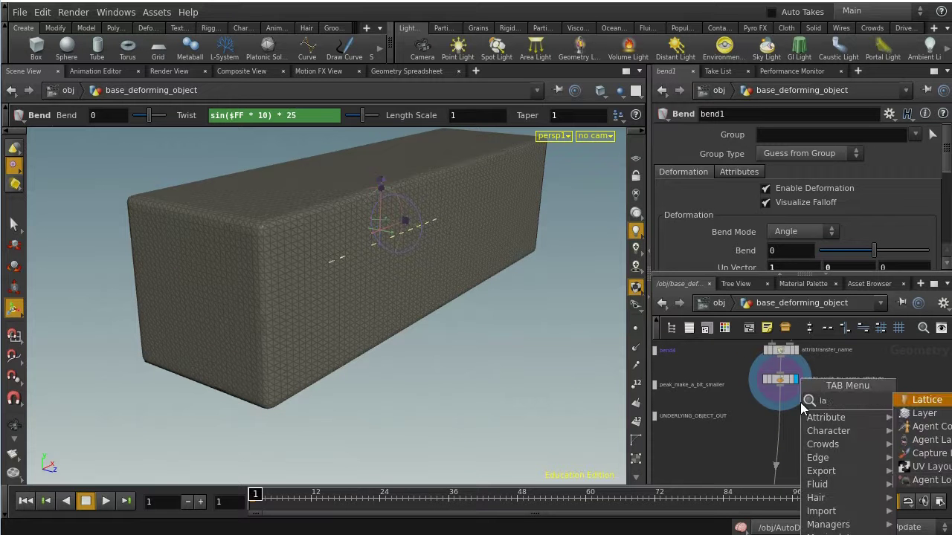
left_click(924, 400)
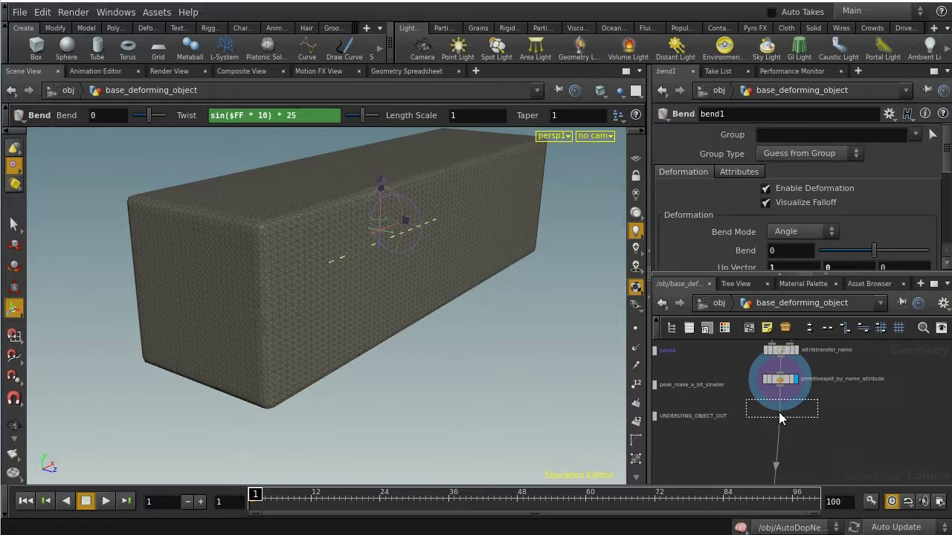
left_click(778, 415)
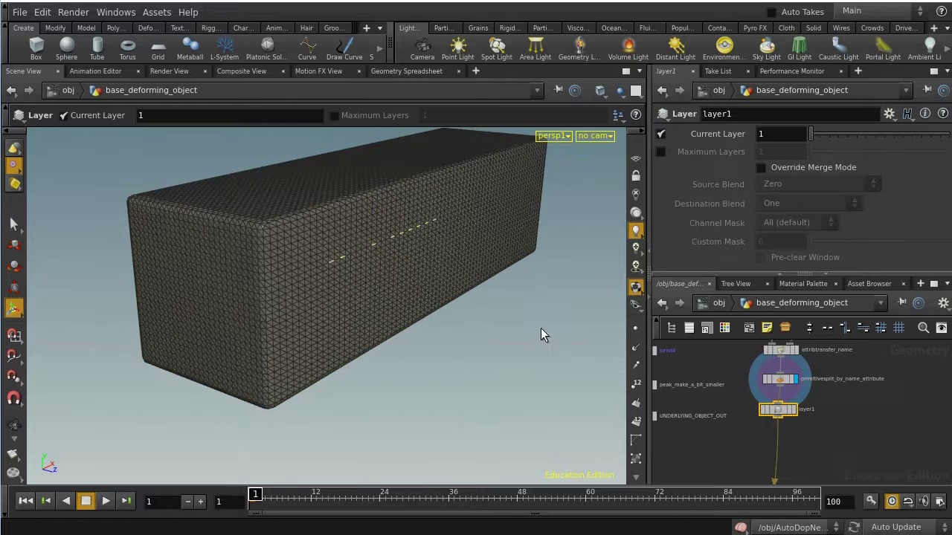
left_click(821, 136)
middle_click(784, 381)
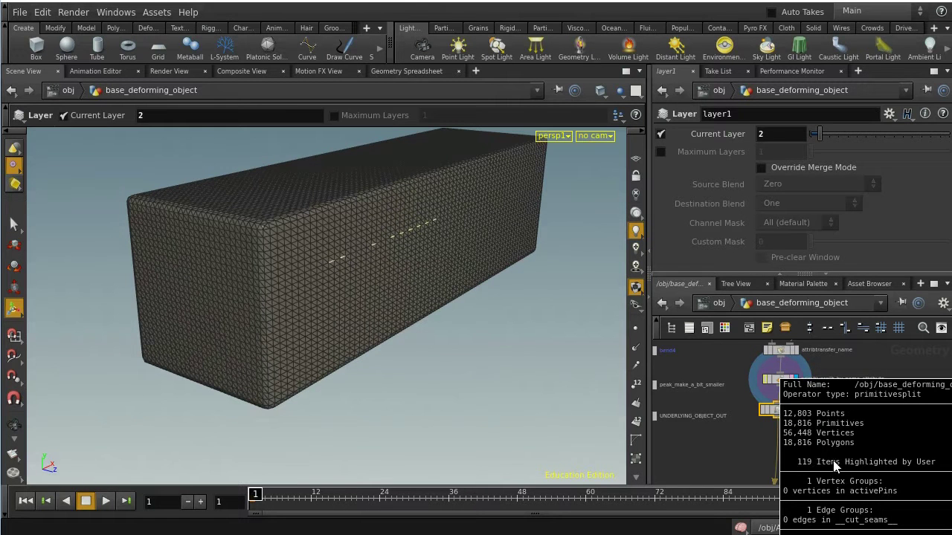
left_click(800, 274)
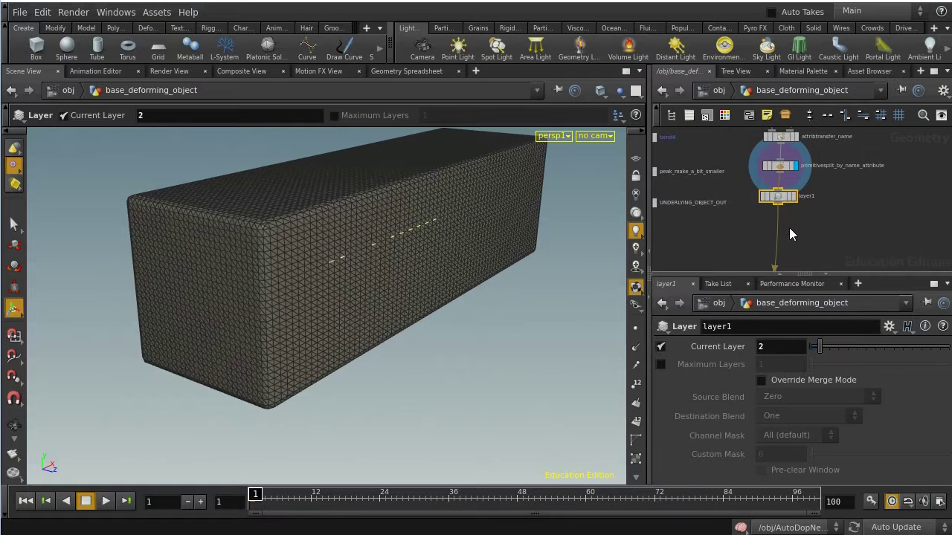
middle_click(779, 168)
left_click(414, 70)
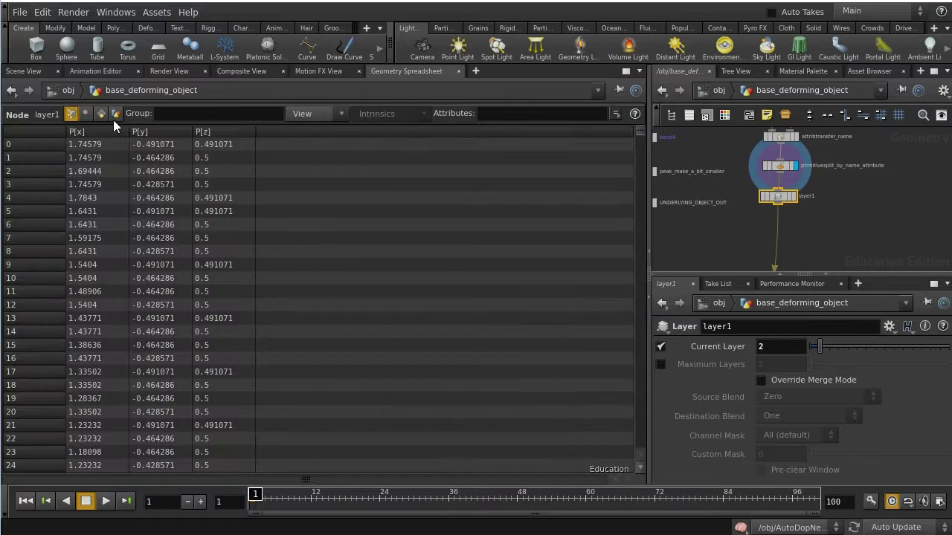
left_click(85, 117)
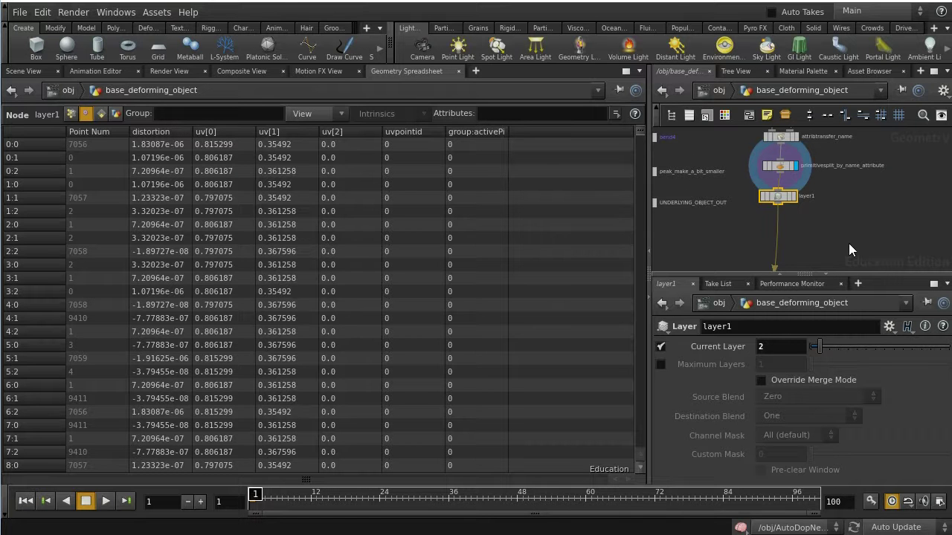
scroll(849, 249, "up", 1)
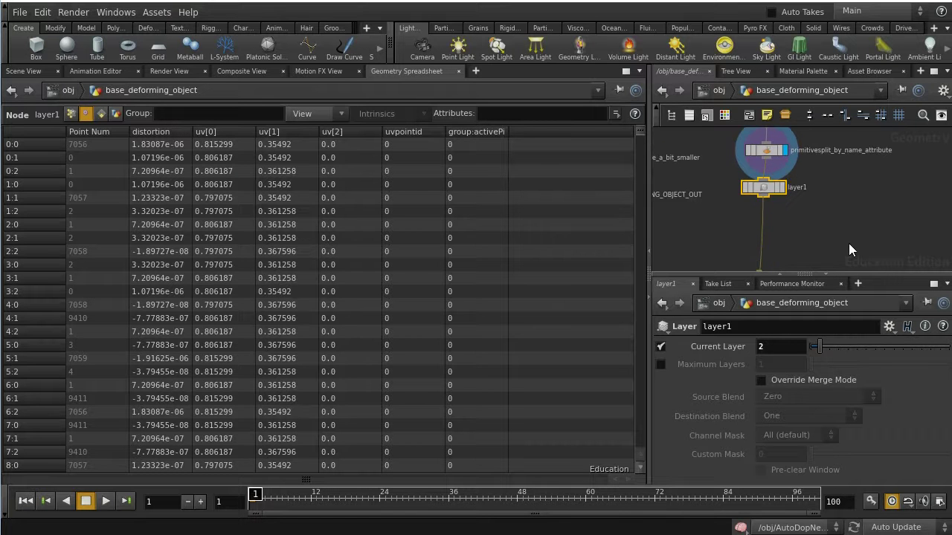
left_click(43, 72)
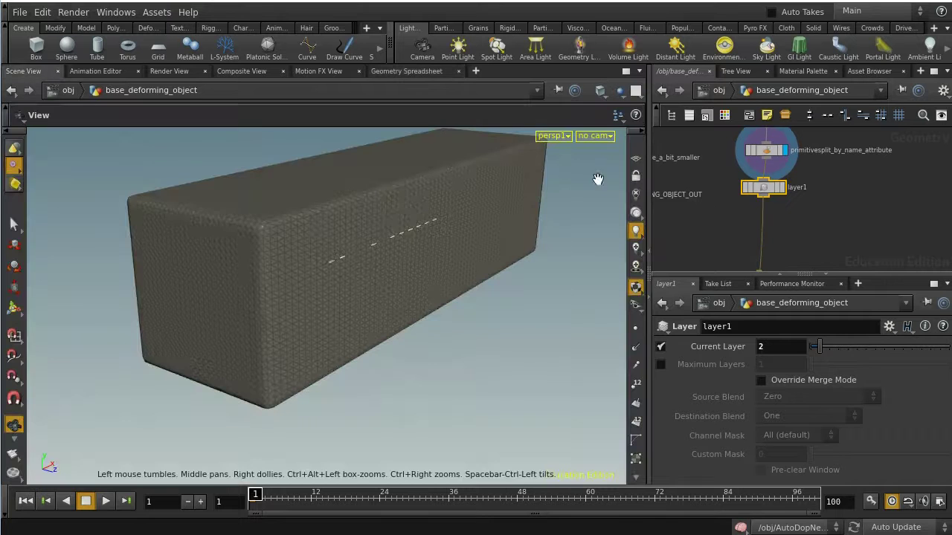
- Display layer1's output and bring the empty space below it into view
left_click(782, 186)
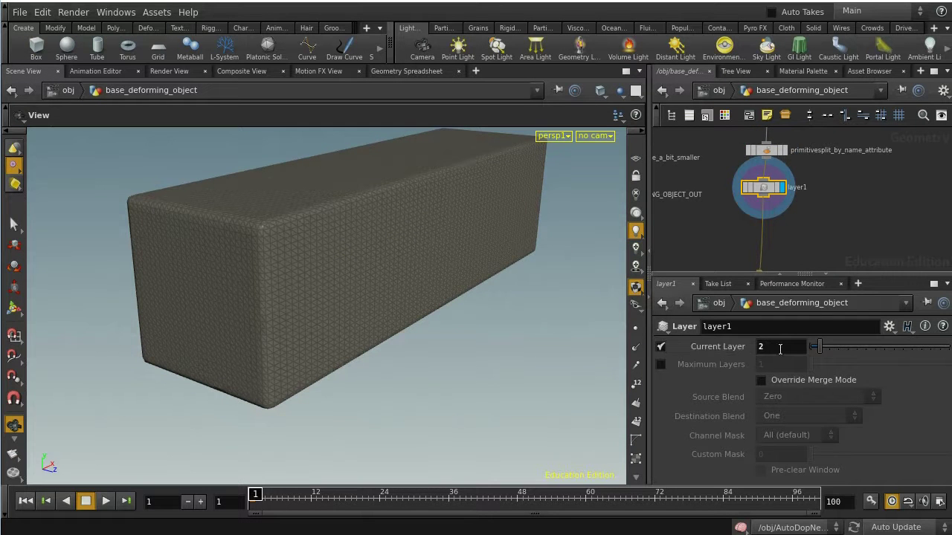
scroll(812, 236, "up", 2)
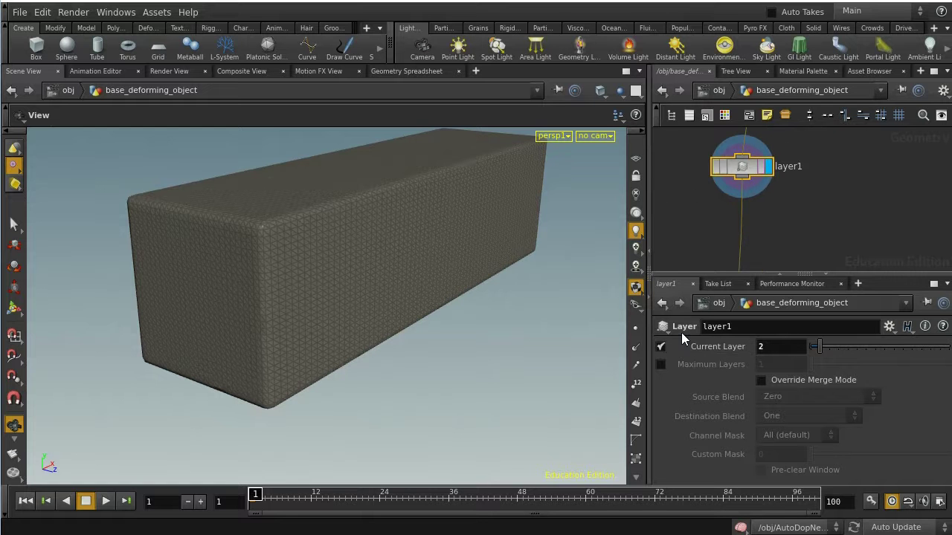
middle_click_drag(769, 206, 837, 189)
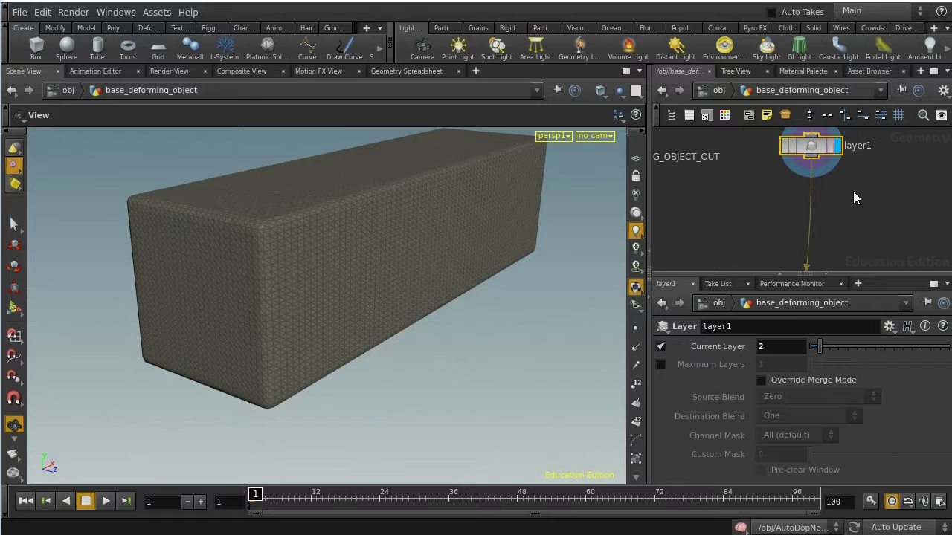
- Add a For-Each Named Primitive block below layer1 and drag foreach_end1 further down
key("Tab")
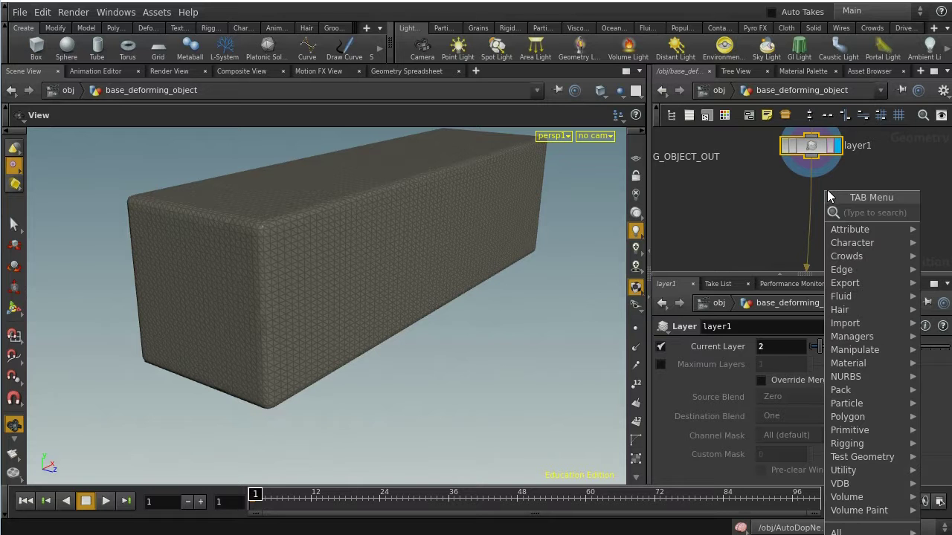
type("fo")
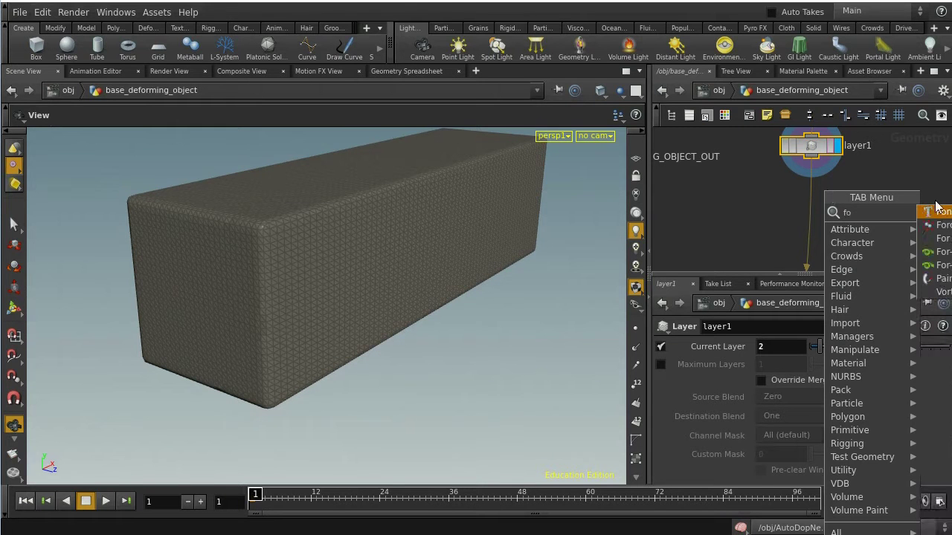
key("Down")
key("Down")
key("Down")
key("Return")
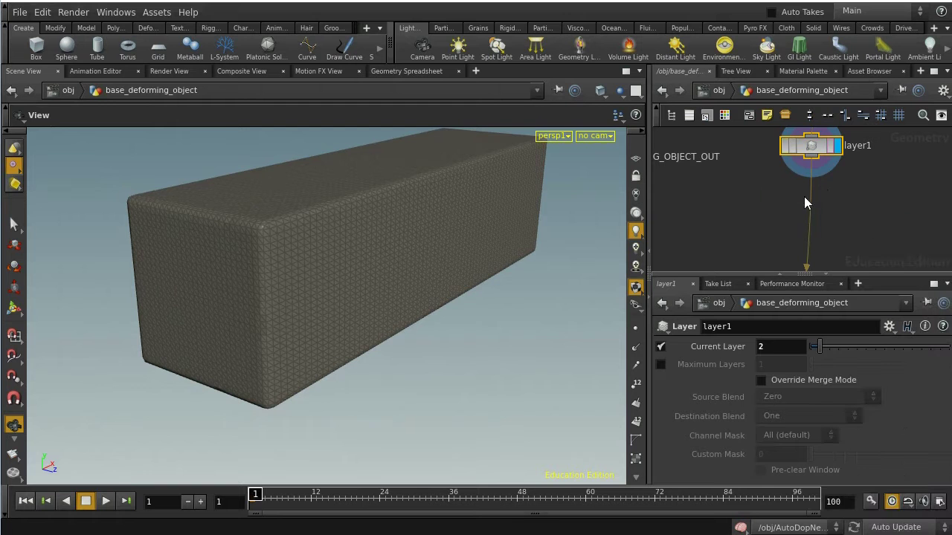
left_click(804, 196)
middle_click_drag(869, 240, 878, 167)
scroll(878, 178, "down", 2)
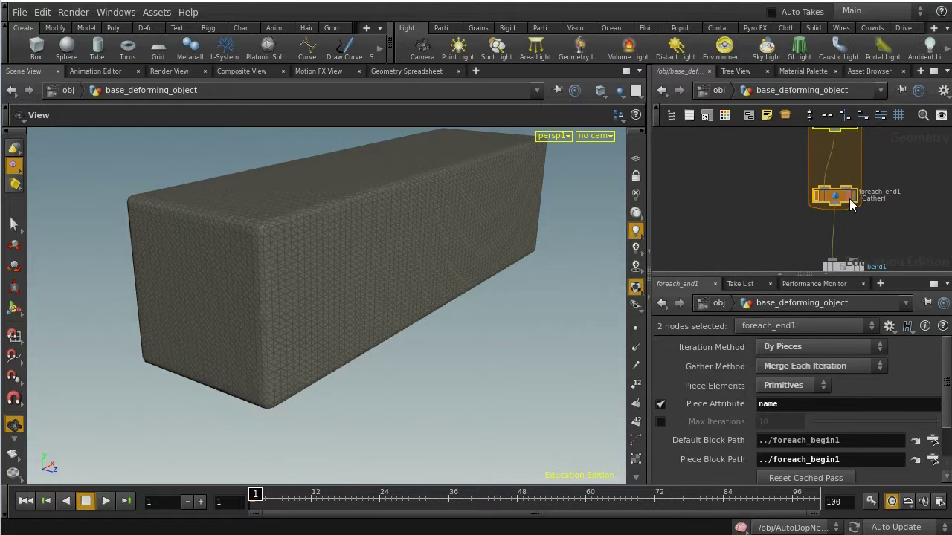
left_click_drag(834, 197, 833, 232)
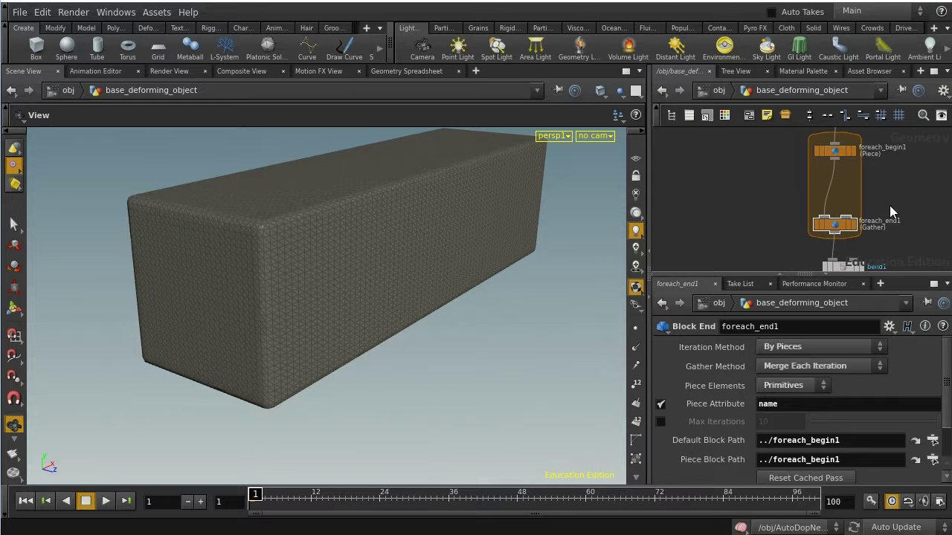
scroll(890, 206, "up", 2)
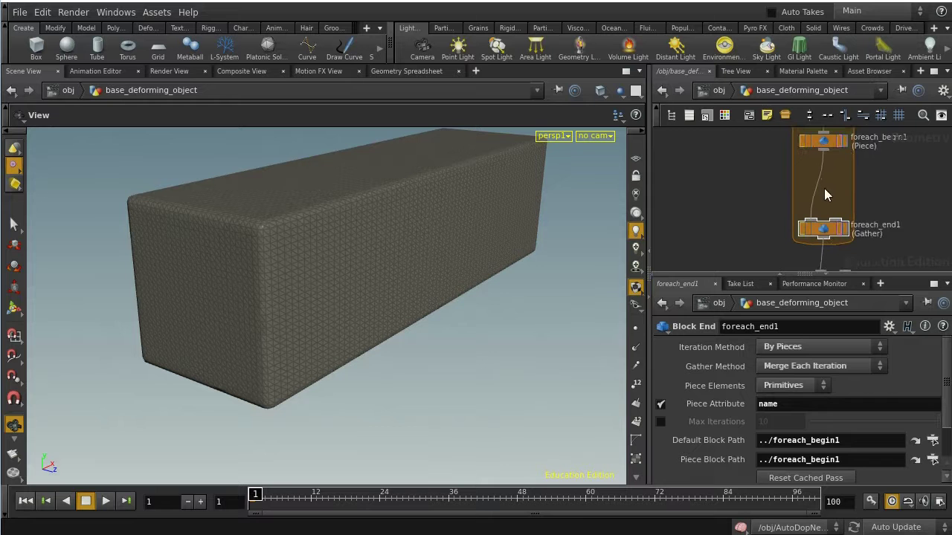
key("Tab")
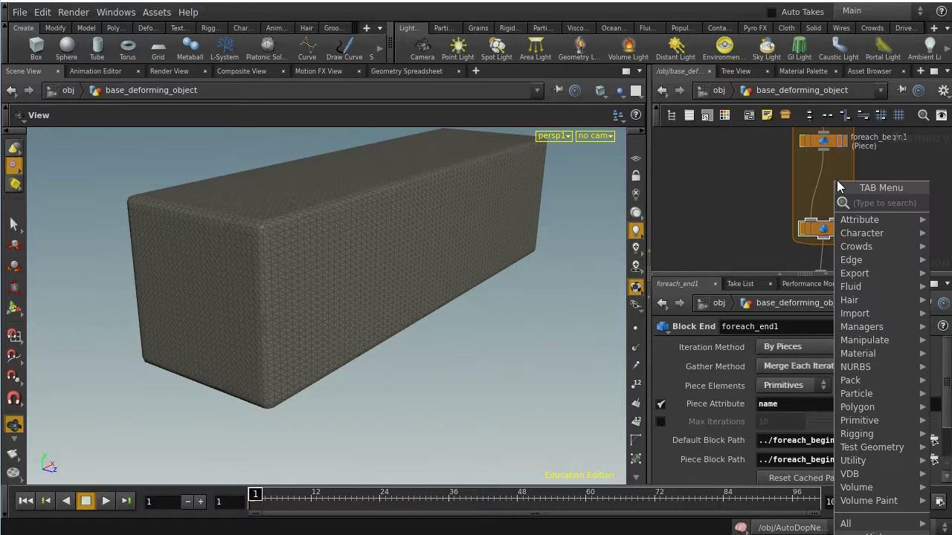
- Add a UV Flatten node between foreach_begin1 and foreach_end1
type("uv f")
key("Return")
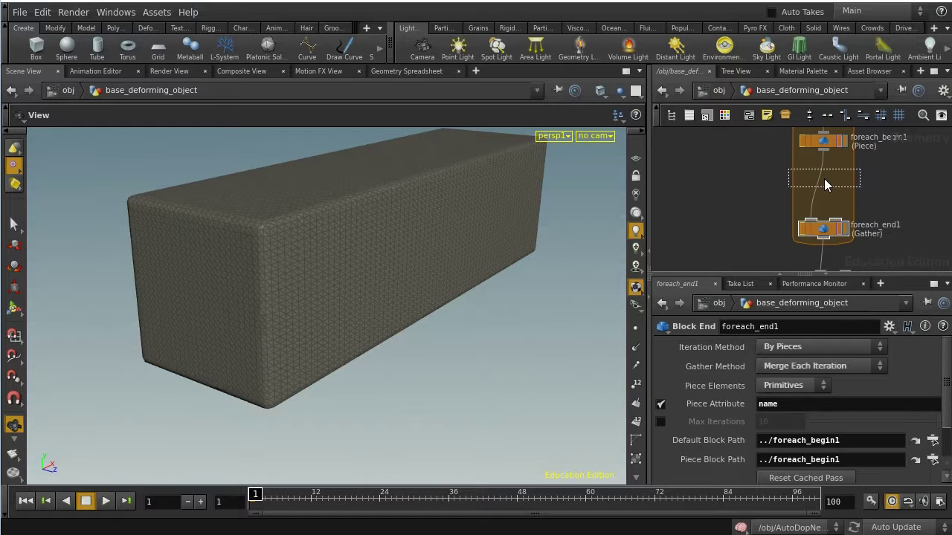
left_click(824, 179)
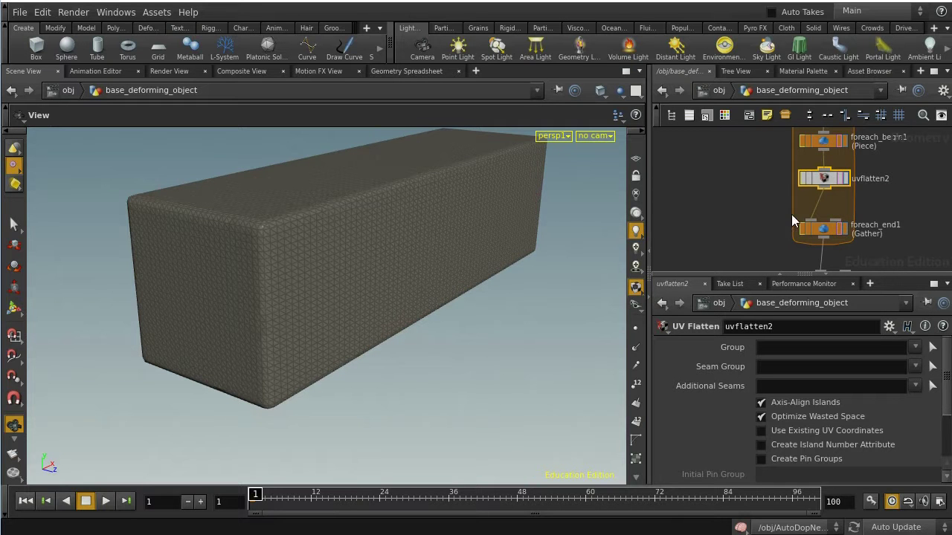
scroll(894, 235, "down", 3)
scroll(842, 177, "up", 3)
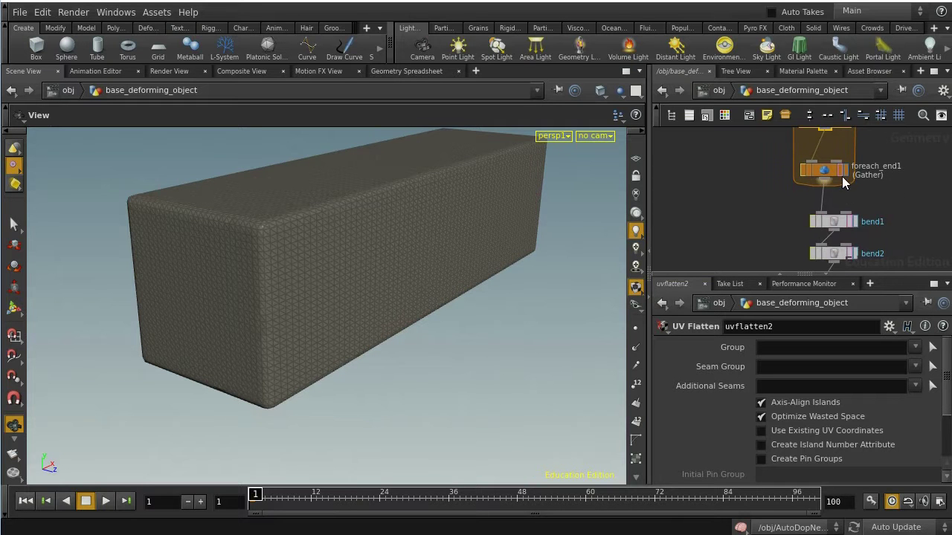
left_click(830, 172)
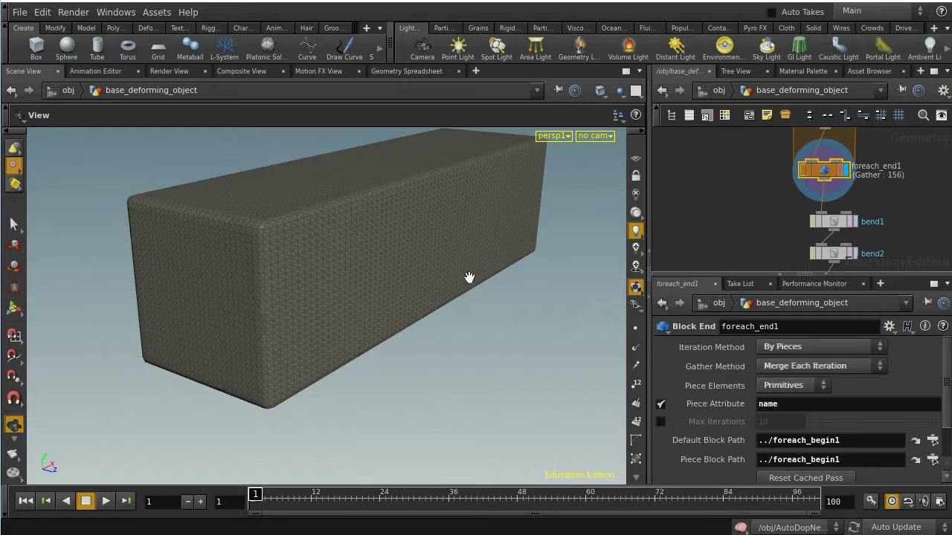
- Switch the viewport to the UV view, where all pieces overlap in one white square
key("space+5")
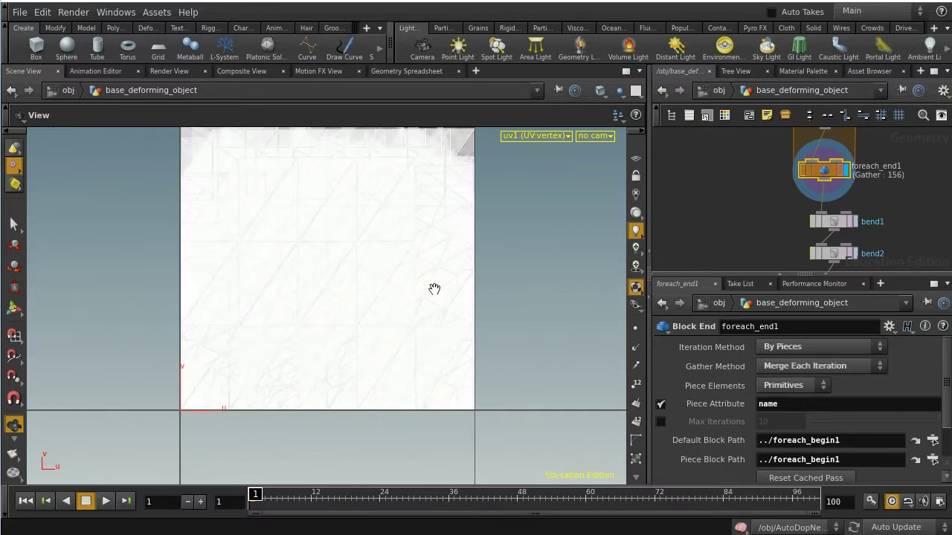
scroll(461, 301, "up", 4)
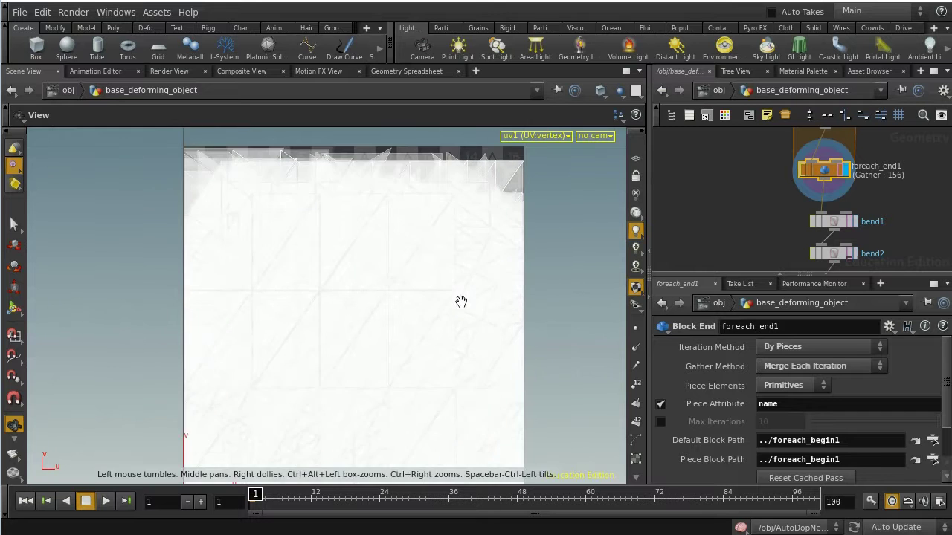
scroll(320, 297, "down", 3)
scroll(331, 329, "down", 1)
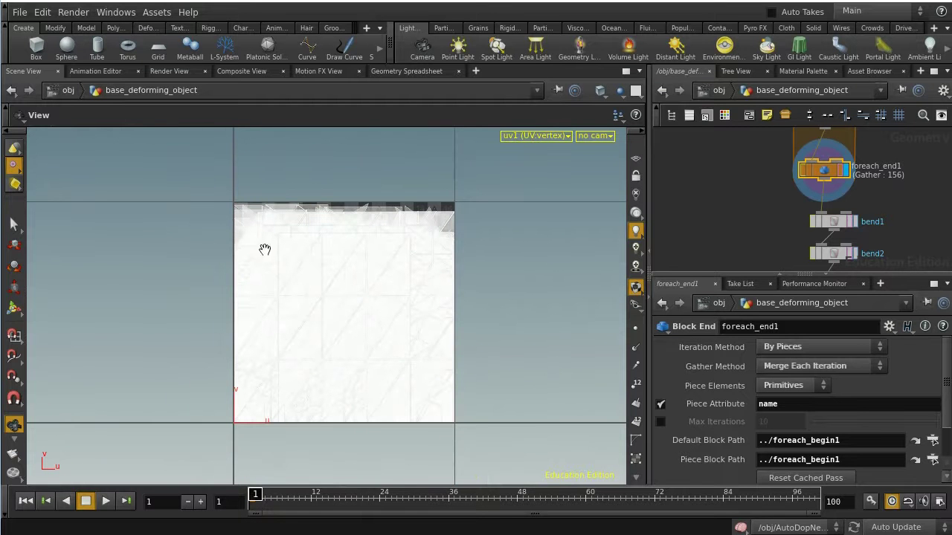
scroll(915, 239, "up", 1)
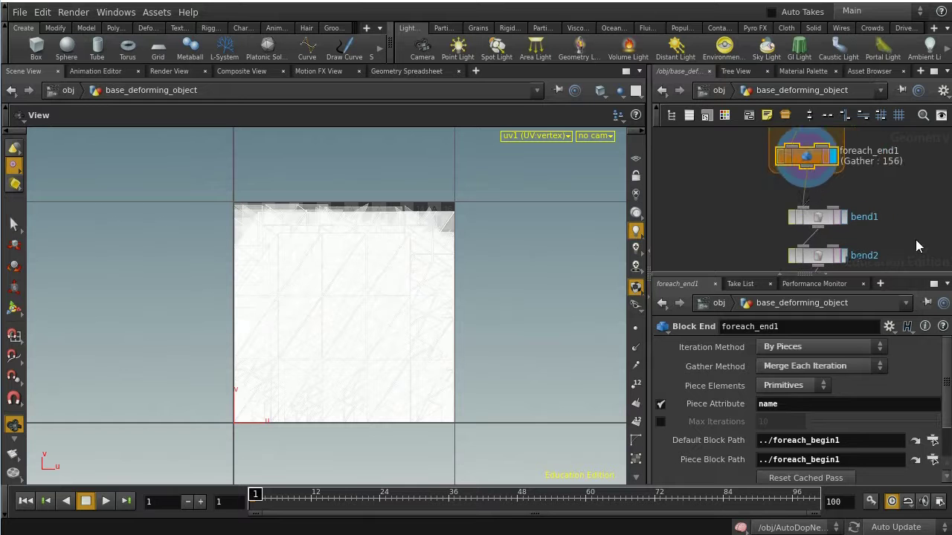
- Move the five nodes from bend1 to the file cache further down beneath foreach_end1
middle_click_drag(915, 240, 915, 158)
left_click_drag(752, 153, 875, 262)
middle_click_drag(884, 225, 892, 206)
scroll(891, 206, "down", 4)
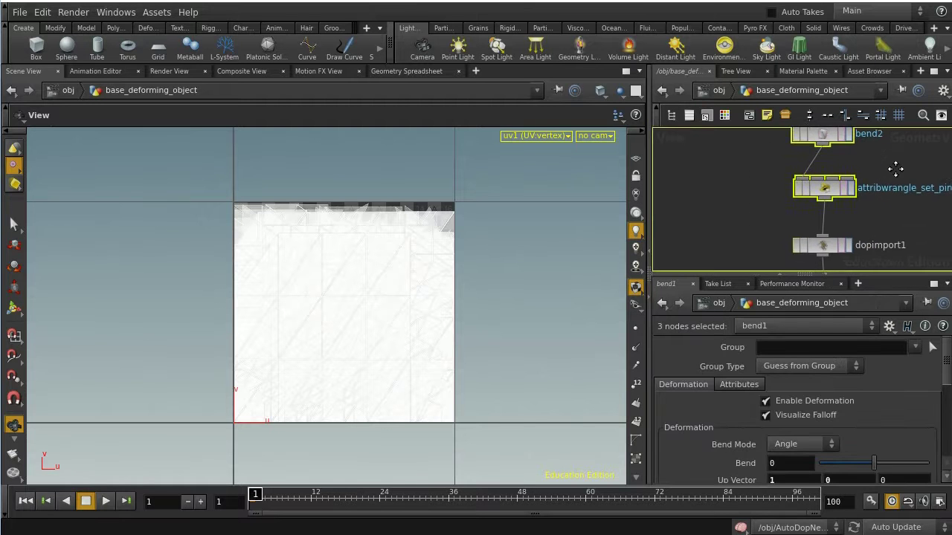
left_click_drag(826, 138, 908, 275)
left_click(868, 146)
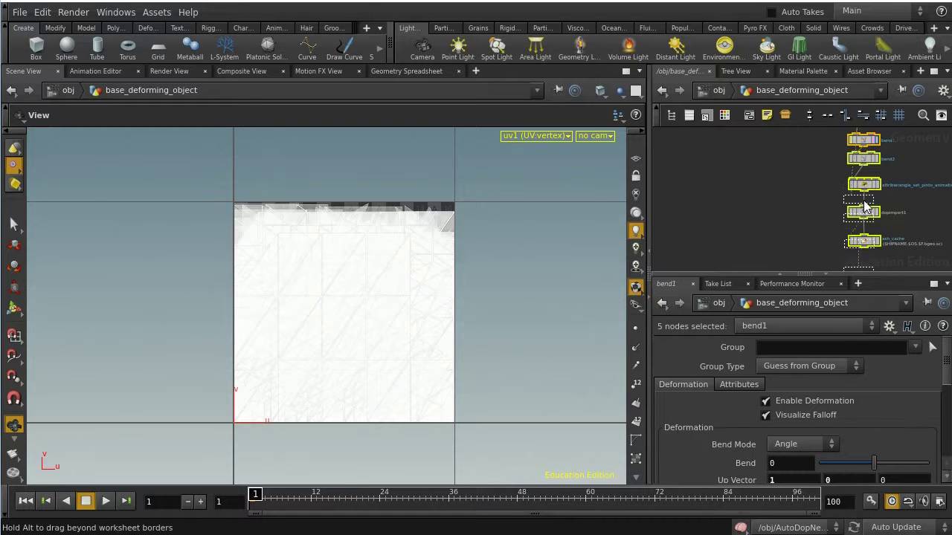
middle_click_drag(869, 145, 845, 251)
scroll(851, 236, "up", 3)
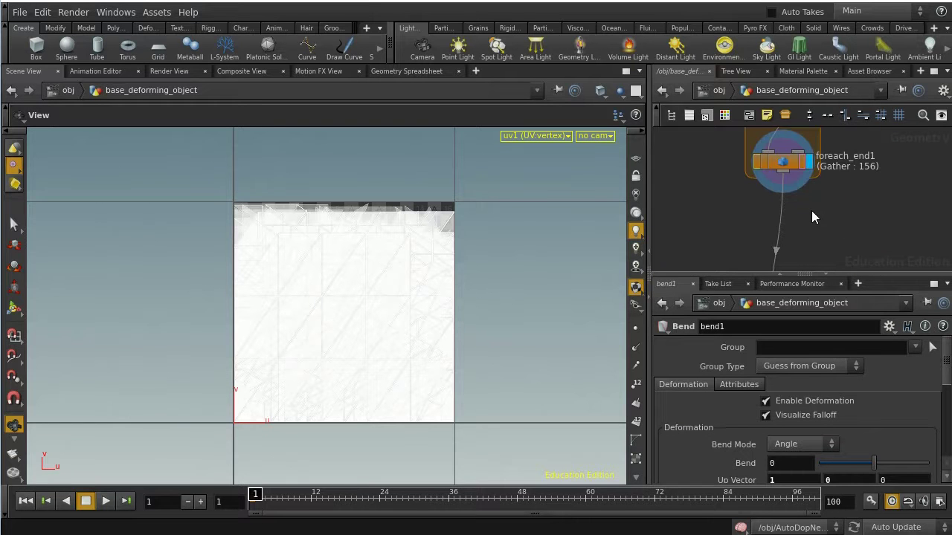
- Add uvlayout1 below foreach_end1 and display its packed UVs in the viewport
key("Tab")
type("u")
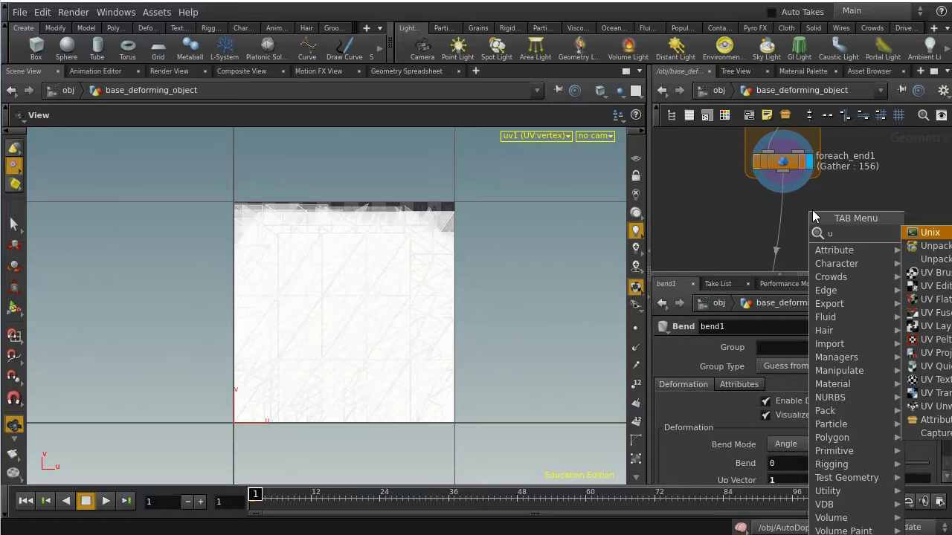
type("v")
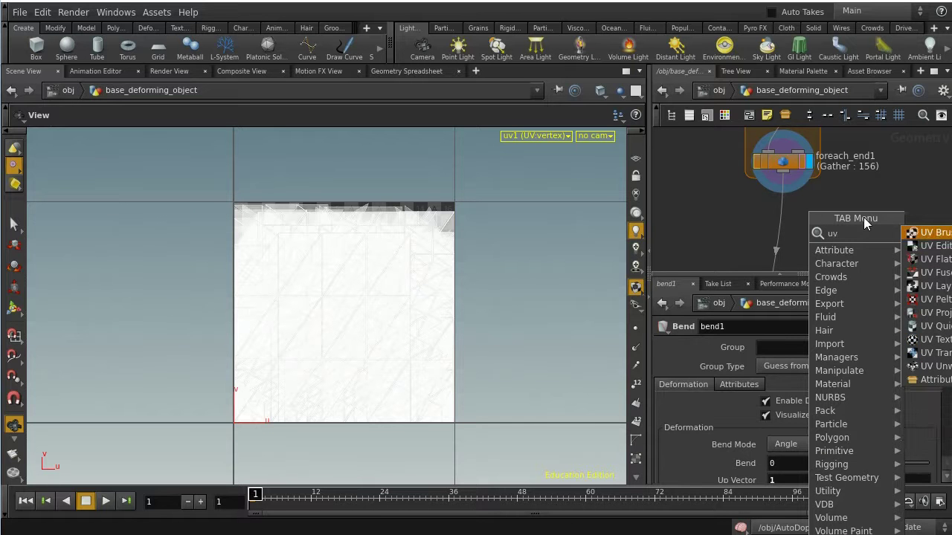
left_click(925, 289)
left_click(787, 216)
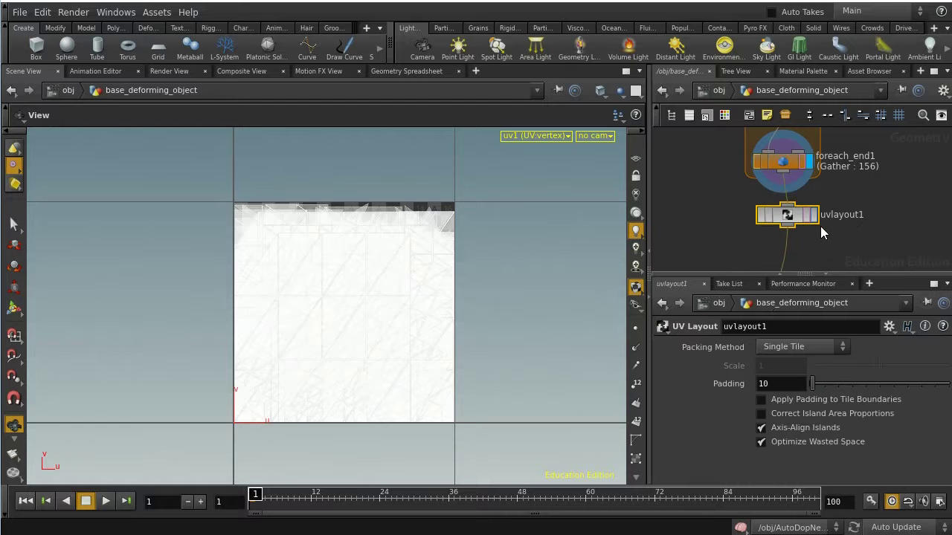
left_click(813, 217)
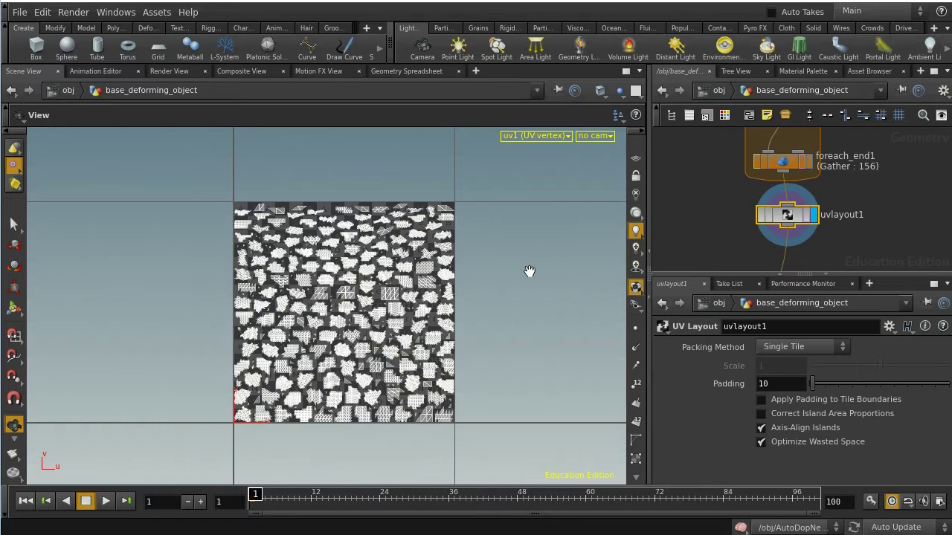
- Zoom around the packed UV islands, then swap the parameter and network panes
scroll(526, 270, "up", 2)
scroll(529, 271, "up", 3)
scroll(513, 270, "down", 2)
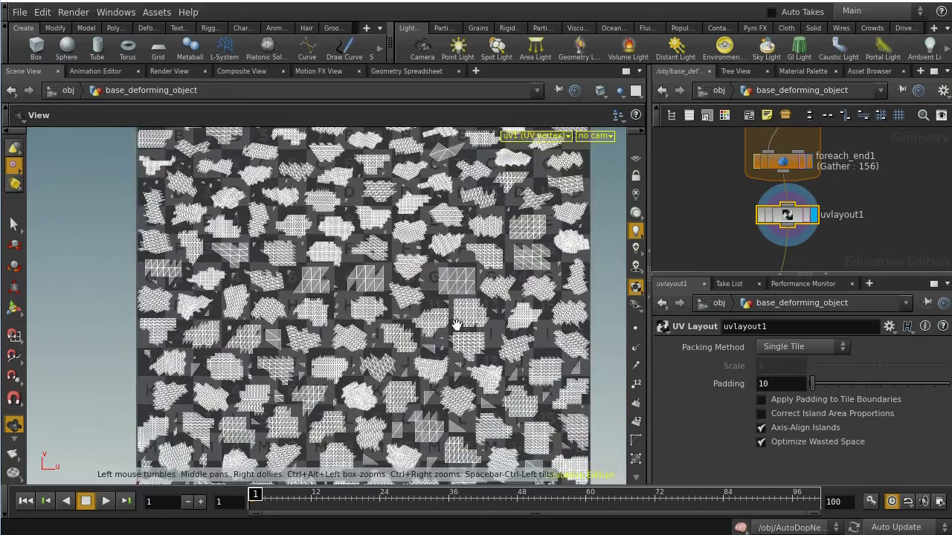
scroll(460, 236, "down", 1)
scroll(460, 236, "down", 3)
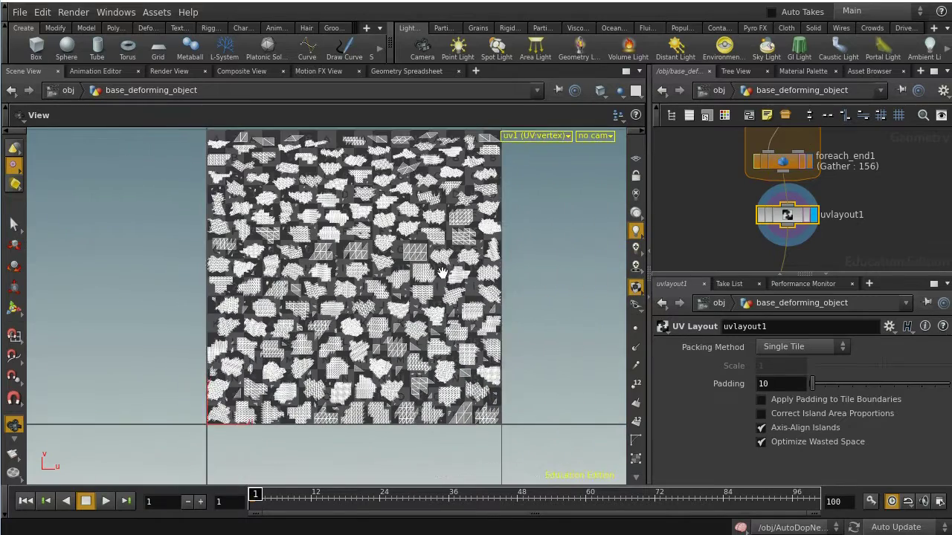
scroll(441, 272, "up", 2)
scroll(441, 272, "up", 3)
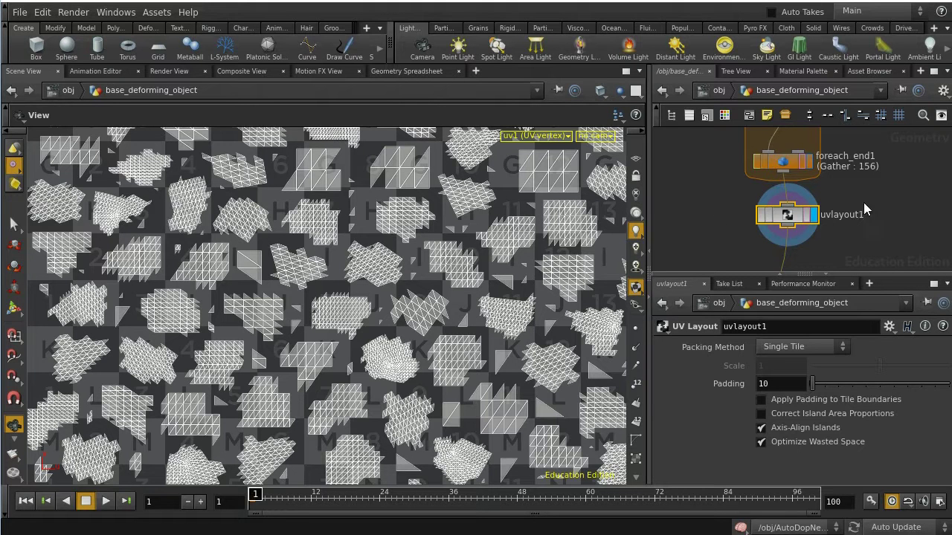
left_click(803, 274)
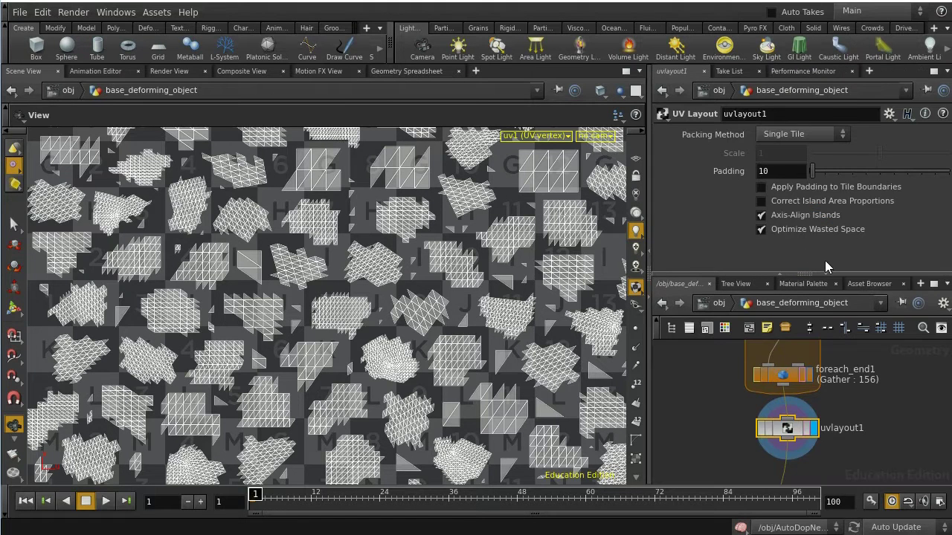
- Enable Correct Island Area Proportions on uvlayout1 and frame the whole UV tile to inspect it
left_click(761, 201)
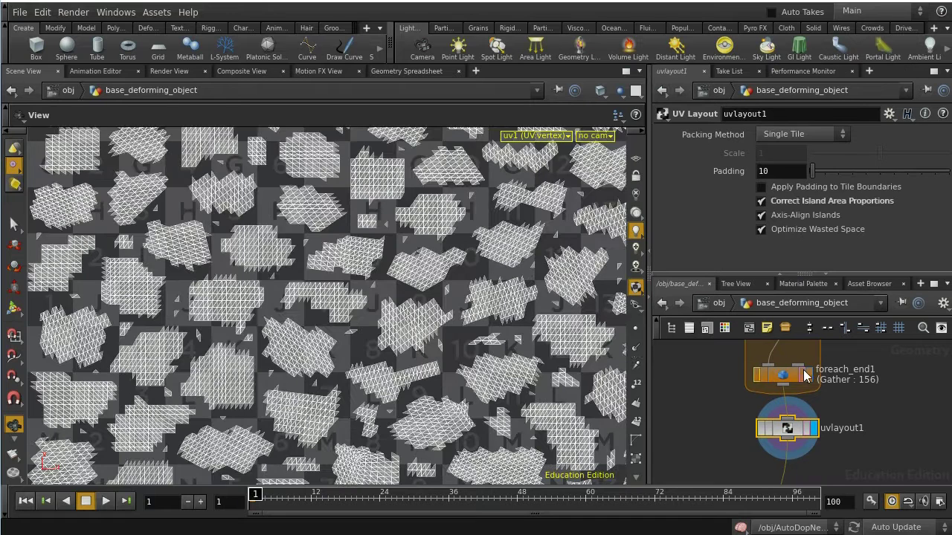
scroll(423, 261, "down", 5)
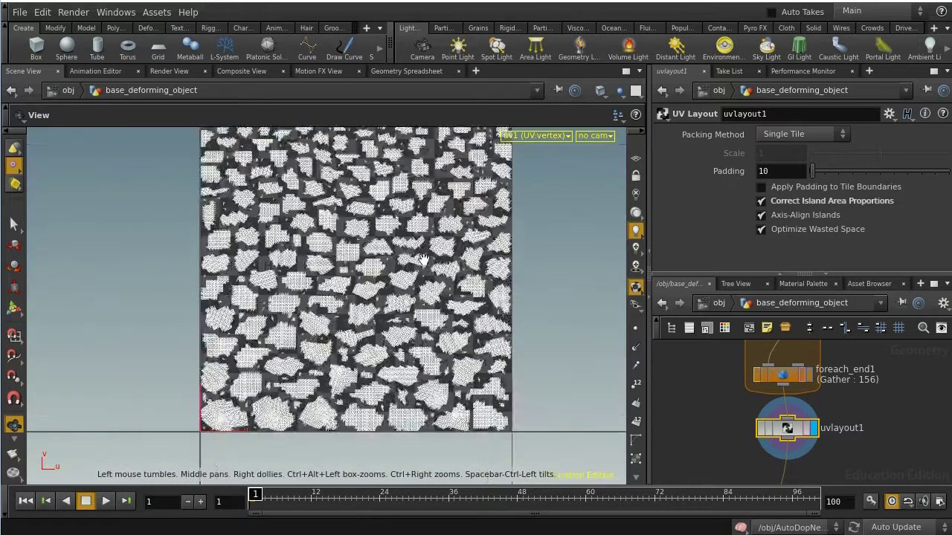
scroll(423, 261, "down", 1)
middle_click_drag(423, 214, 418, 242)
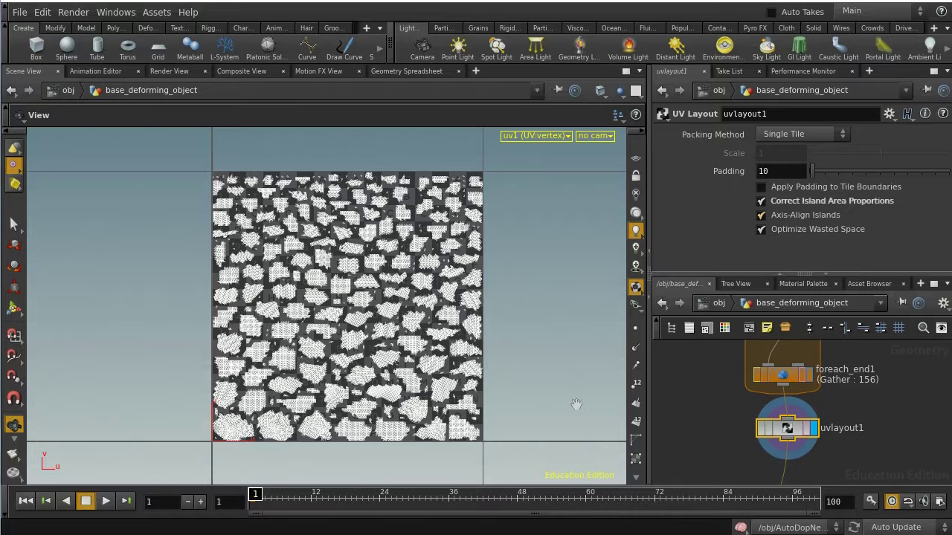
scroll(576, 404, "up", 2)
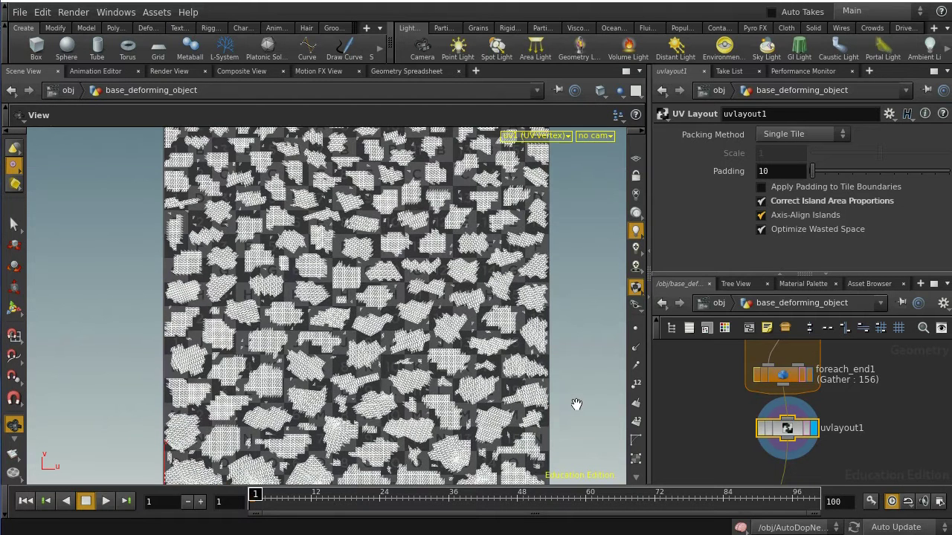
key("h")
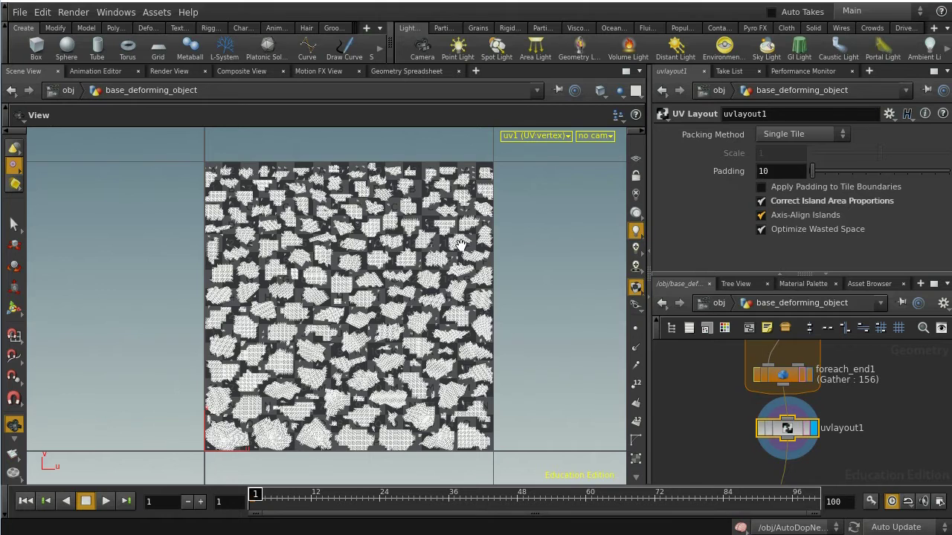
scroll(461, 244, "up", 5)
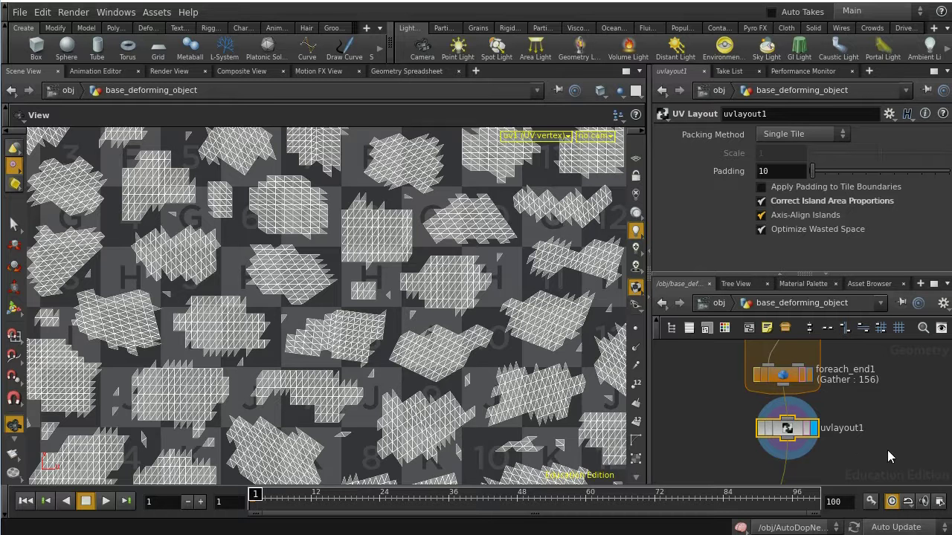
- Move bend1 up closer beneath uvlayout1 in the network
middle_click_drag(899, 457, 883, 414)
scroll(882, 418, "down", 3)
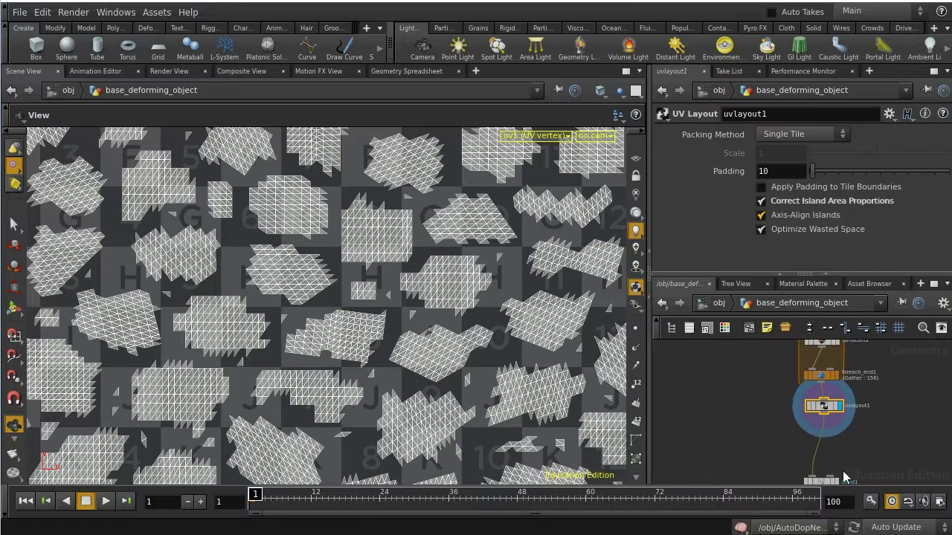
left_click_drag(828, 483, 825, 442)
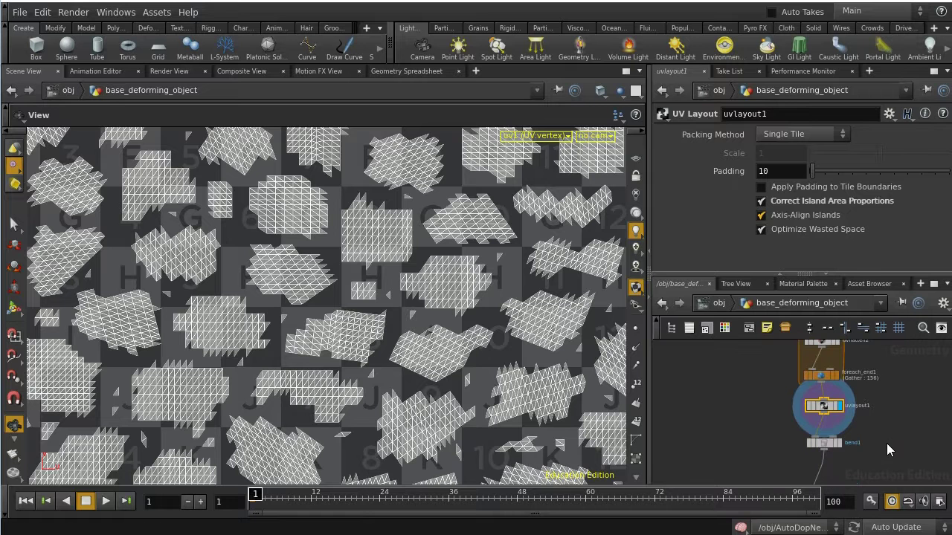
middle_click_drag(890, 450, 866, 413)
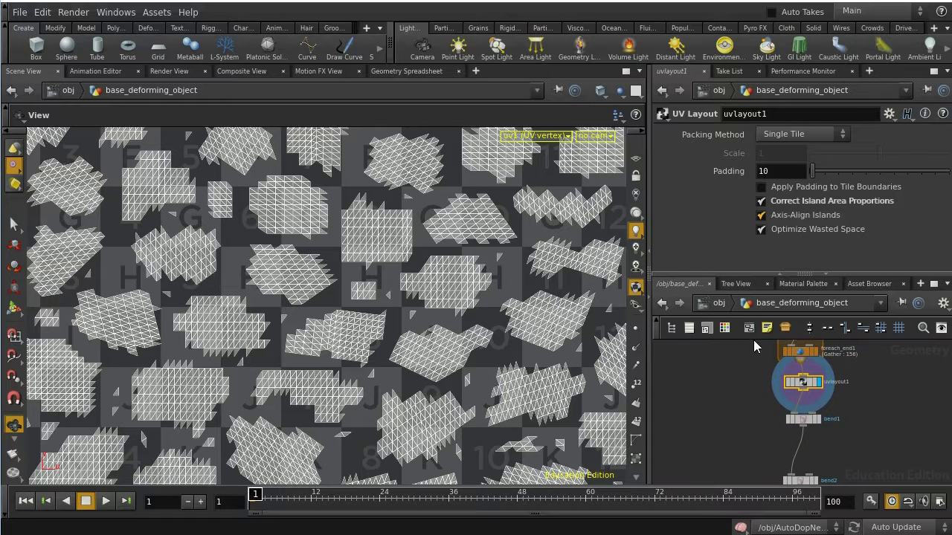
- Switch to the out network with mantra_ipr and return the viewport to perspective
left_click(717, 306)
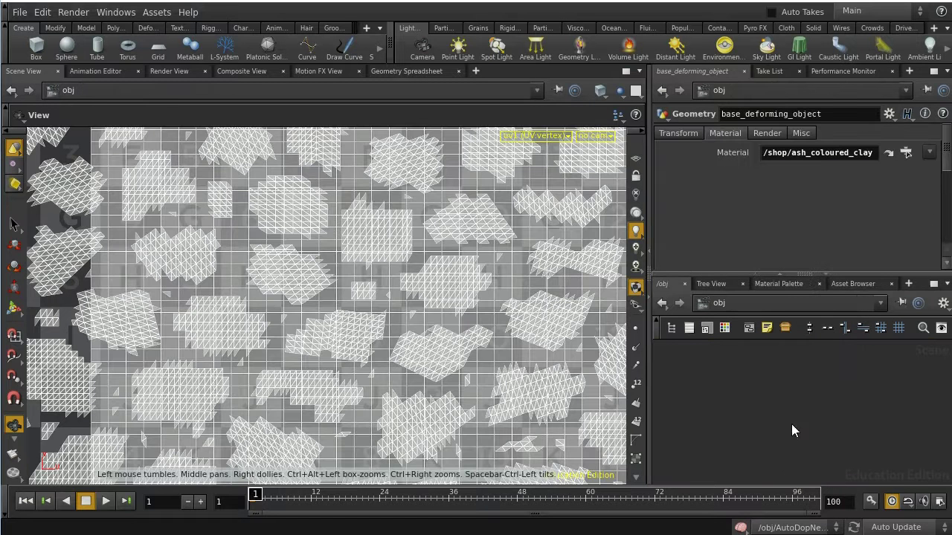
left_click(760, 308)
left_click(775, 362)
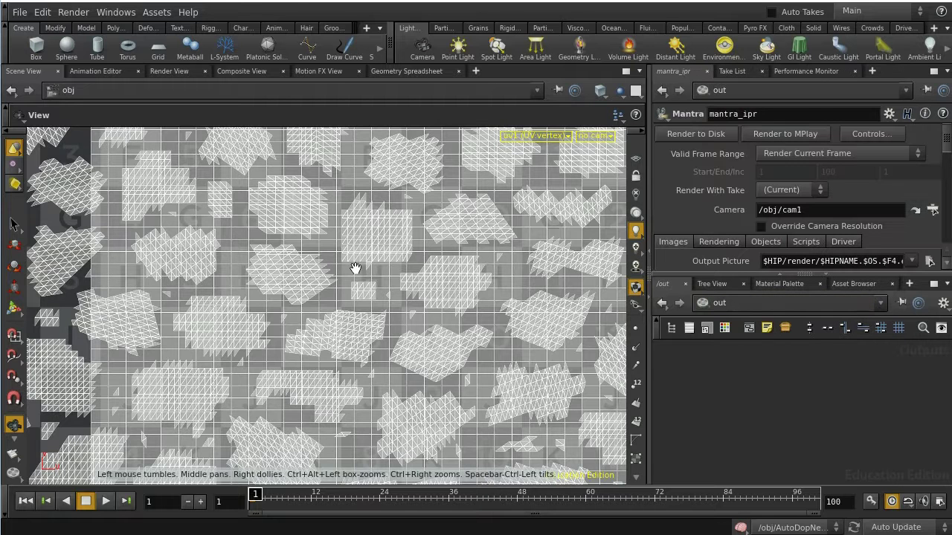
key("space+1")
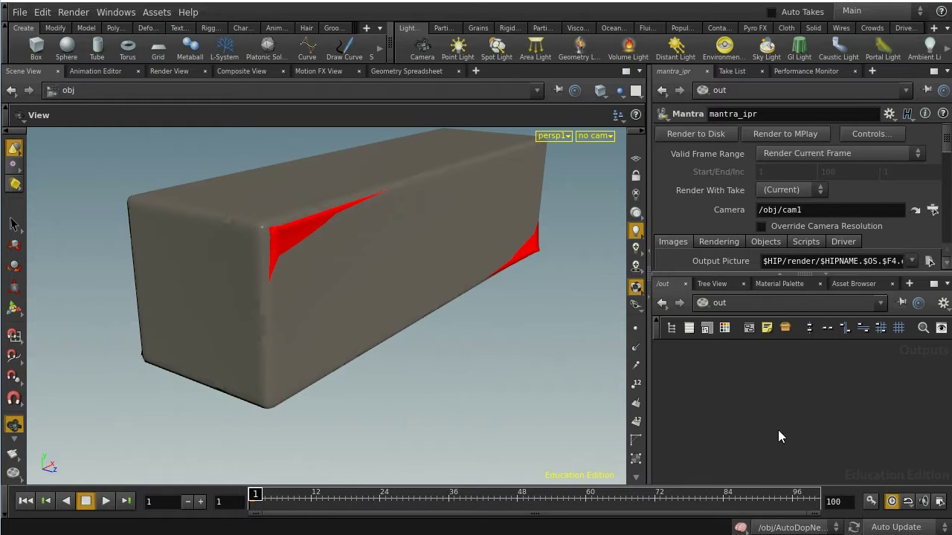
key("Tab")
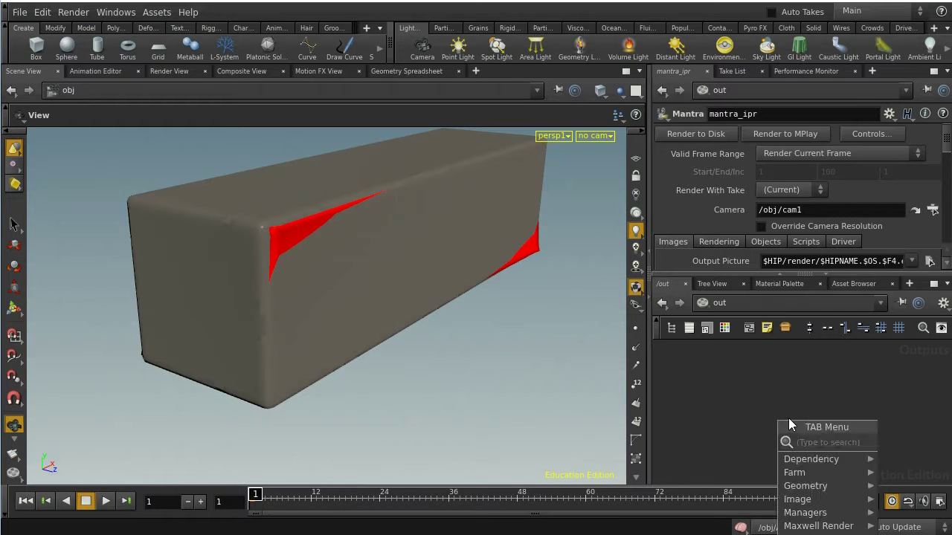
mouse_move(804, 461)
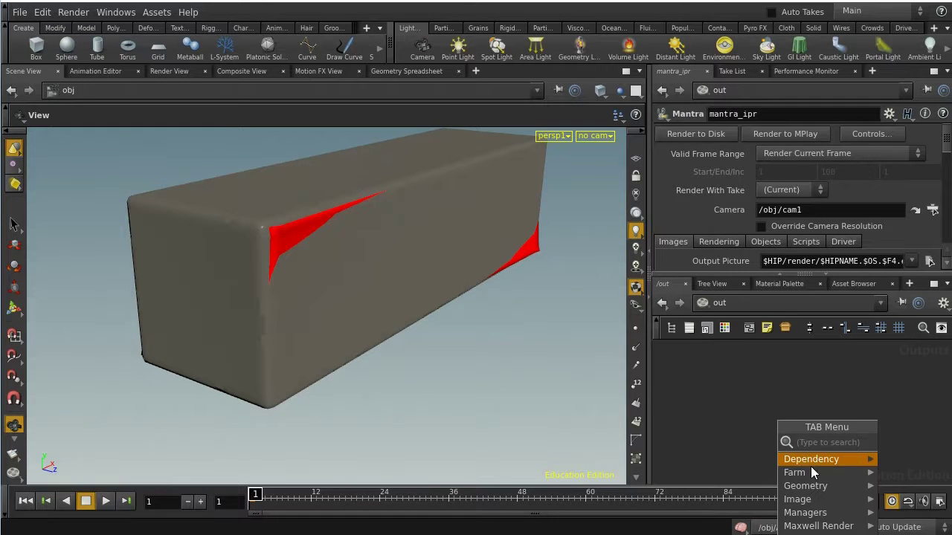
mouse_move(809, 482)
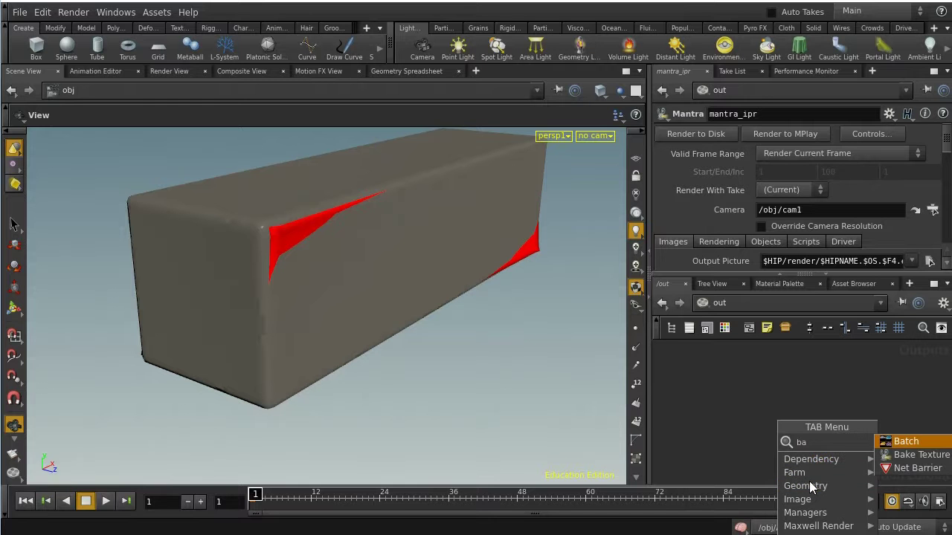
left_click(897, 455)
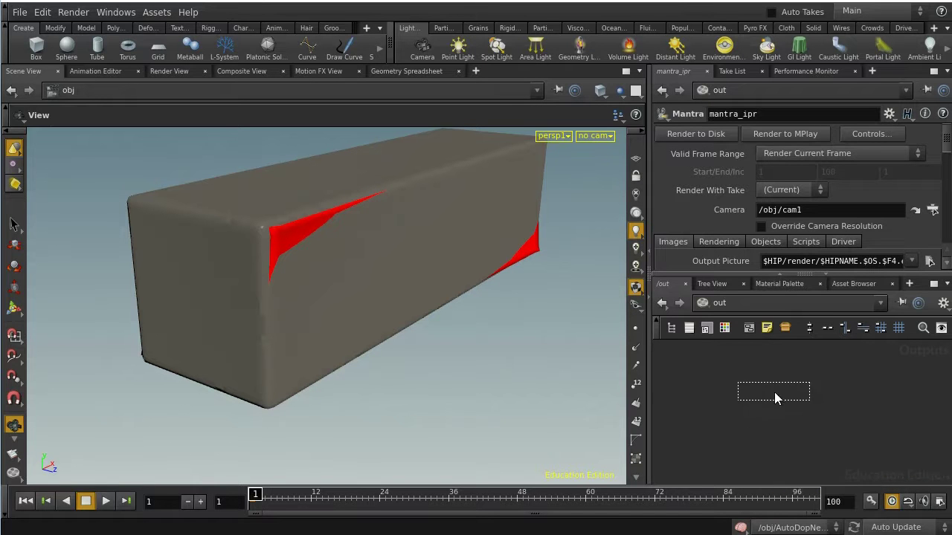
left_click(794, 393)
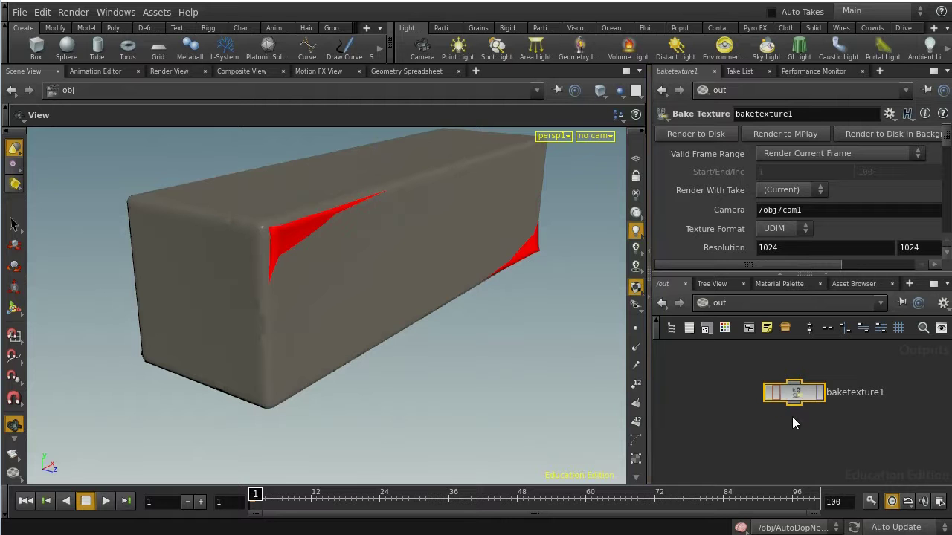
scroll(827, 420, "up", 2)
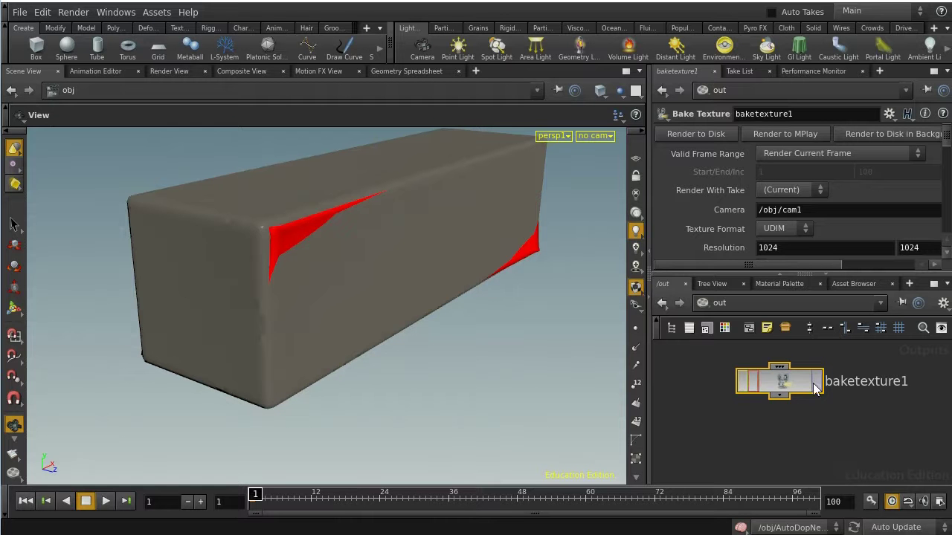
left_click_drag(794, 382, 792, 400)
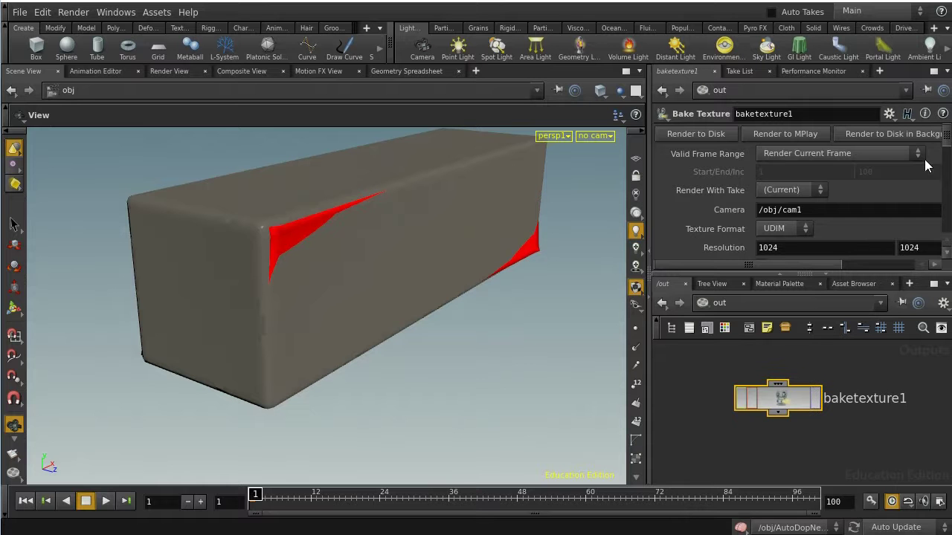
scroll(943, 156, "down", 5)
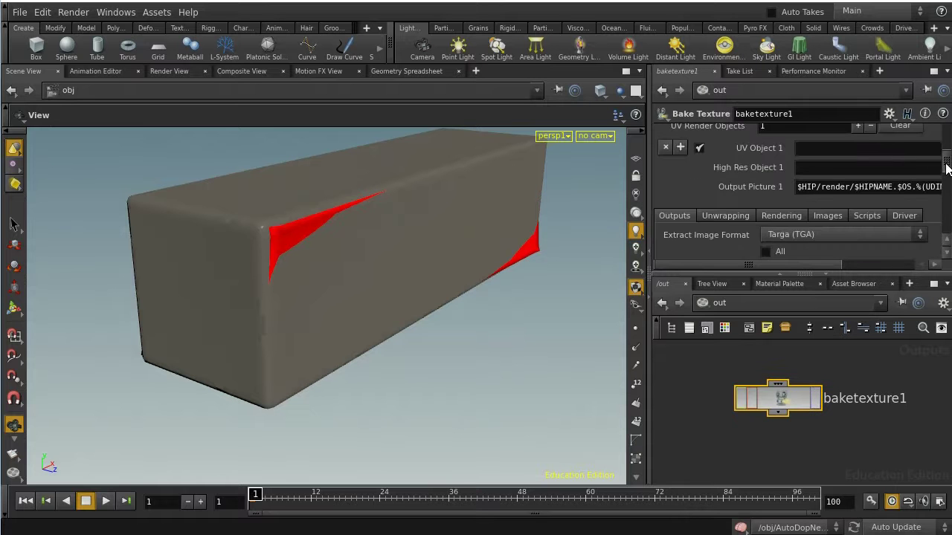
- Maximize the bake parameters and pick uvislands.jog in the project's img folder as Output Picture
scroll(948, 165, "up", 2)
left_click(934, 71)
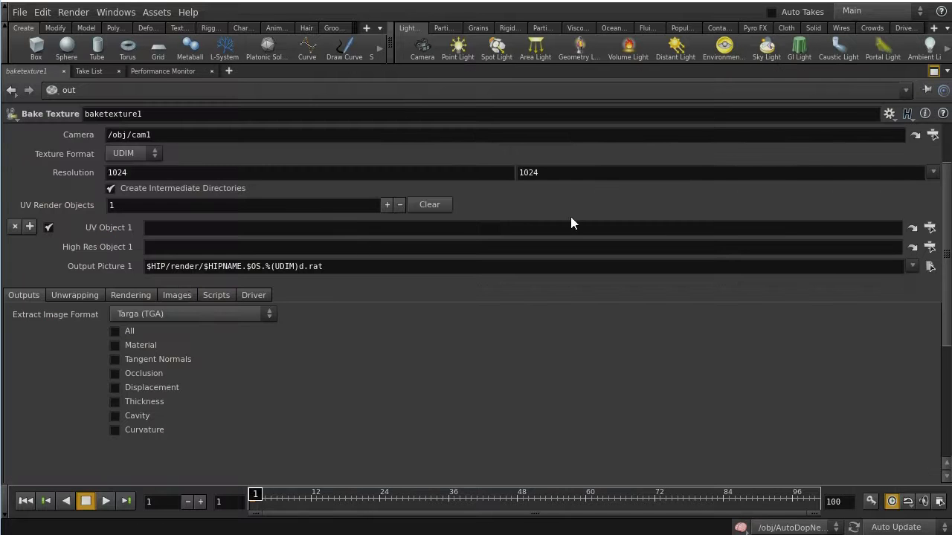
left_click(928, 268)
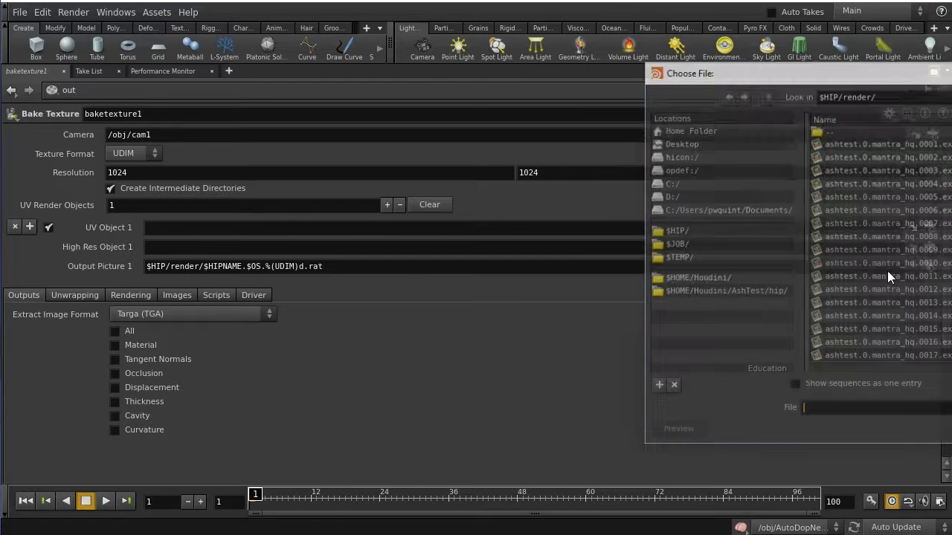
double_click(858, 133)
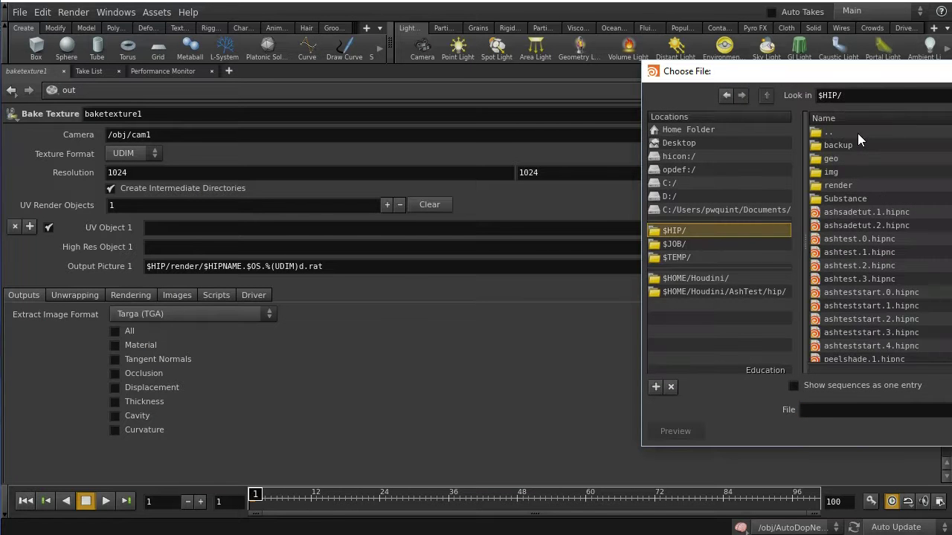
double_click(843, 173)
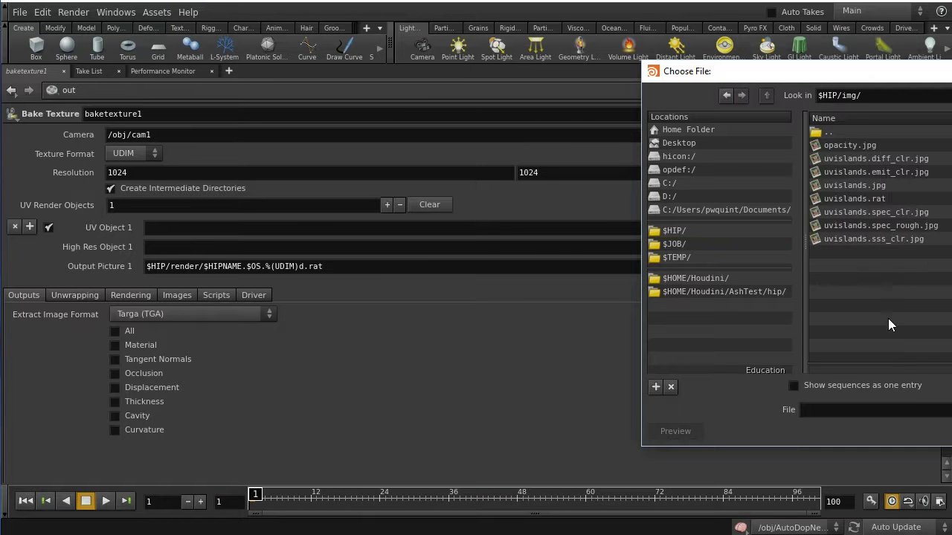
left_click(842, 410)
type("uvislands.jog")
key("Return")
- Correct the output path's extension so it reads $HIP/img/uvislands.jpg
left_click(325, 264)
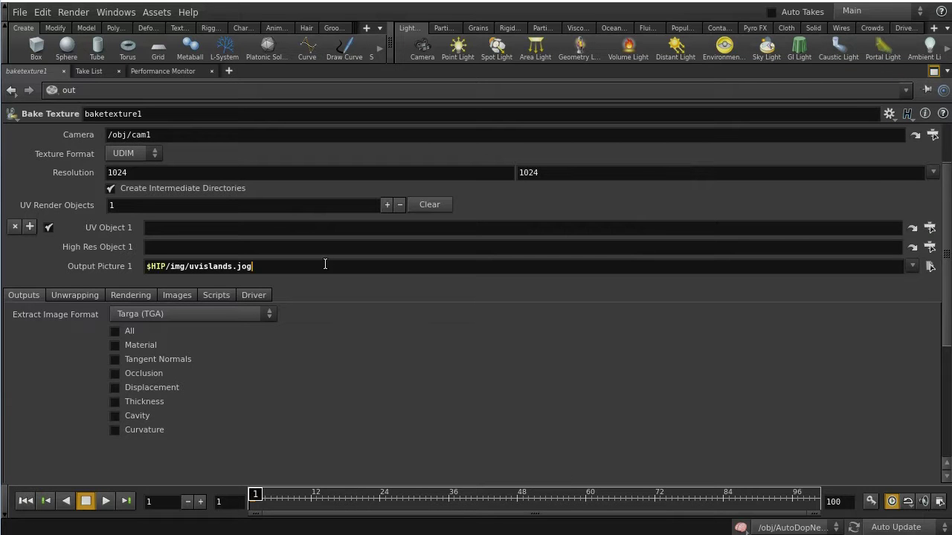
key("Left")
type("p")
key("BackSpace")
key("BackSpace")
key("BackSpace")
type("pg")
key("Return")
left_click(147, 315)
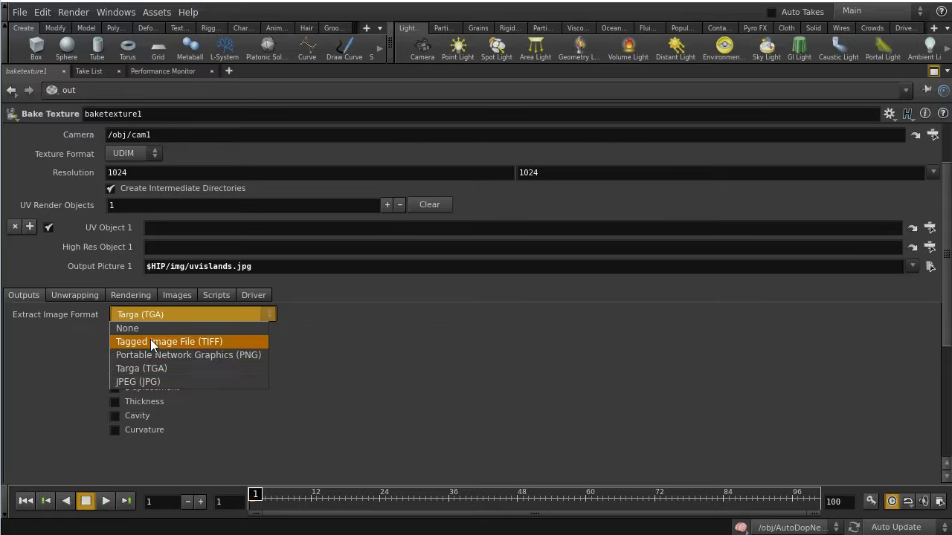
- Set Extract Image Format to JPEG (JPG) and the Unwrapping UV Attribute to uv2
left_click(149, 382)
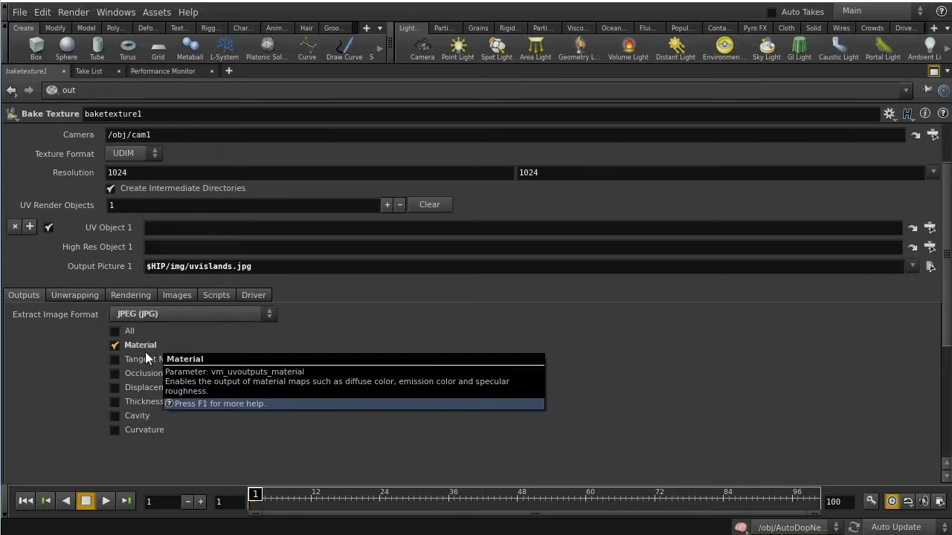
left_click(94, 294)
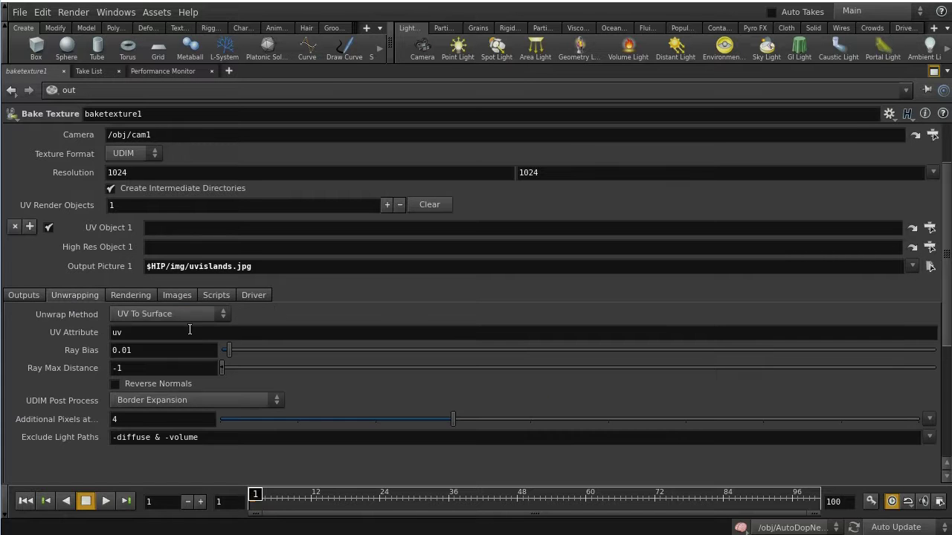
left_click(162, 332)
type("2")
key("Return")
left_click(138, 298)
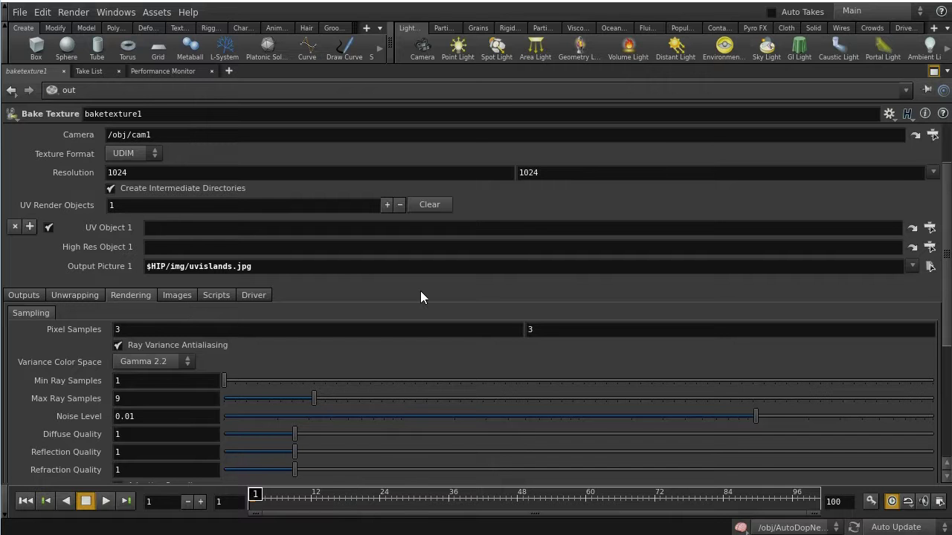
- Set baketexture1's UV Object 1 to /obj/base_deforming_object with the operator chooser
left_click(930, 247)
left_click_drag(926, 97, 767, 88)
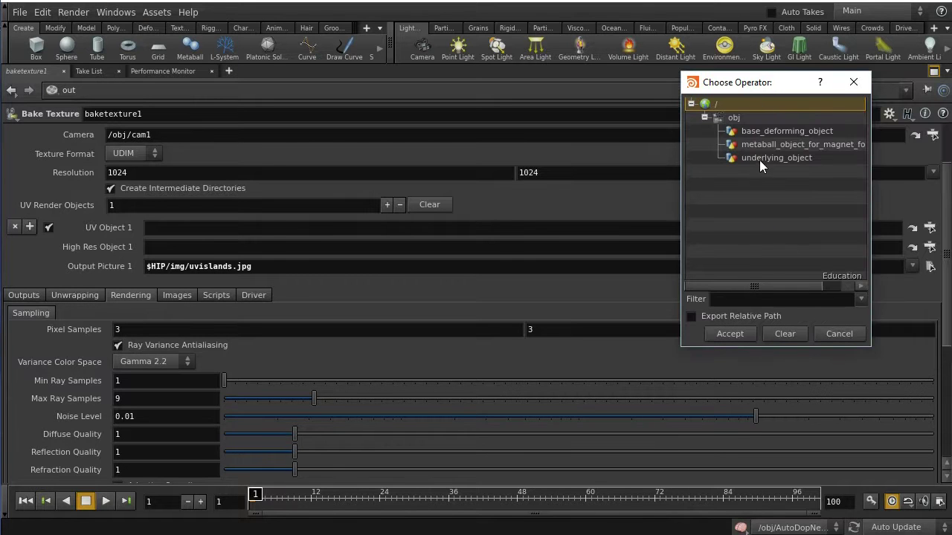
left_click(759, 132)
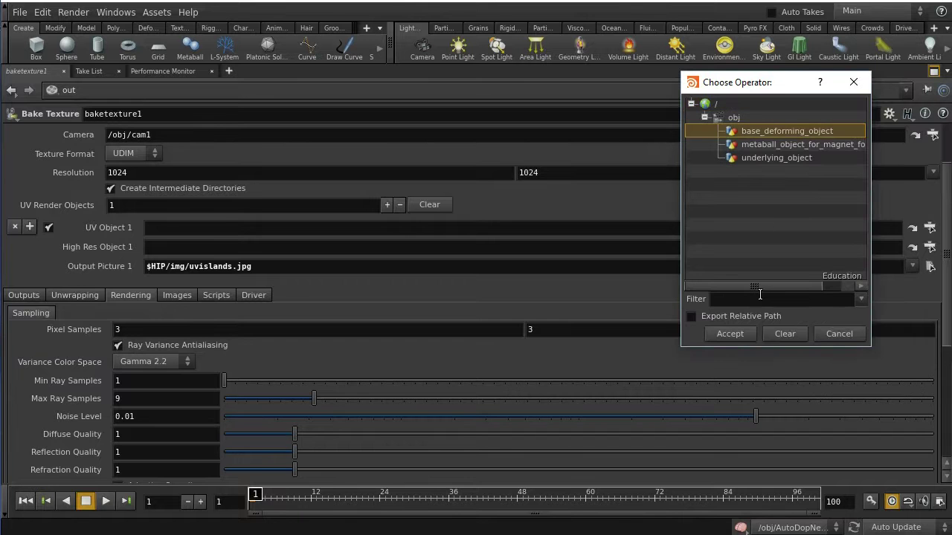
left_click(729, 334)
- Restore the normal multi-pane layout and nudge the baketexture1 node down slightly
scroll(946, 292, "up", 3)
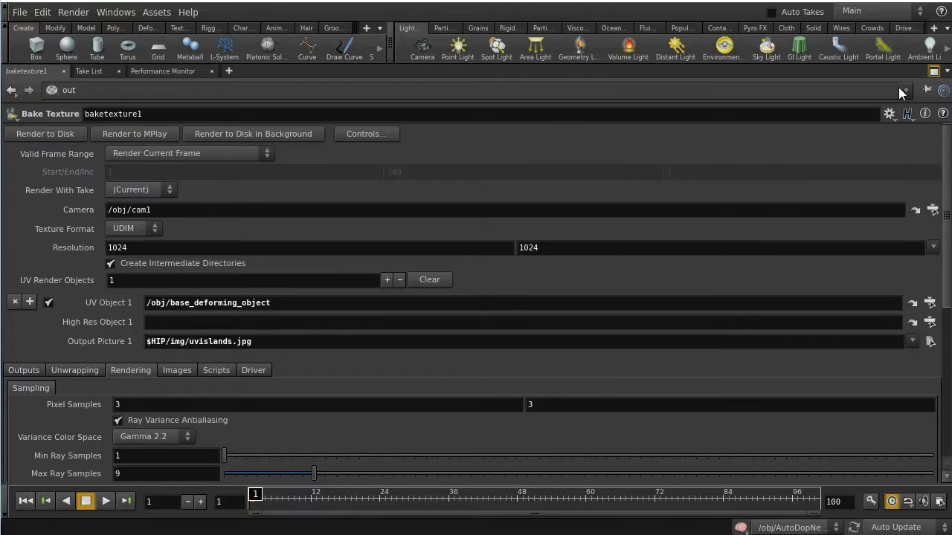
left_click(934, 71)
left_click_drag(781, 401, 781, 416)
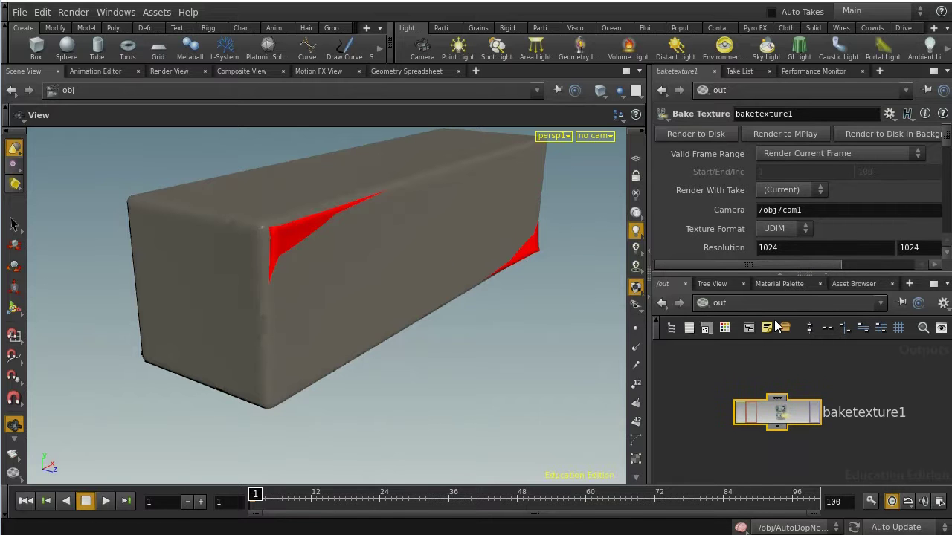
- Add a Constant material from the Material Palette to /shop and show its parameters
left_click(781, 283)
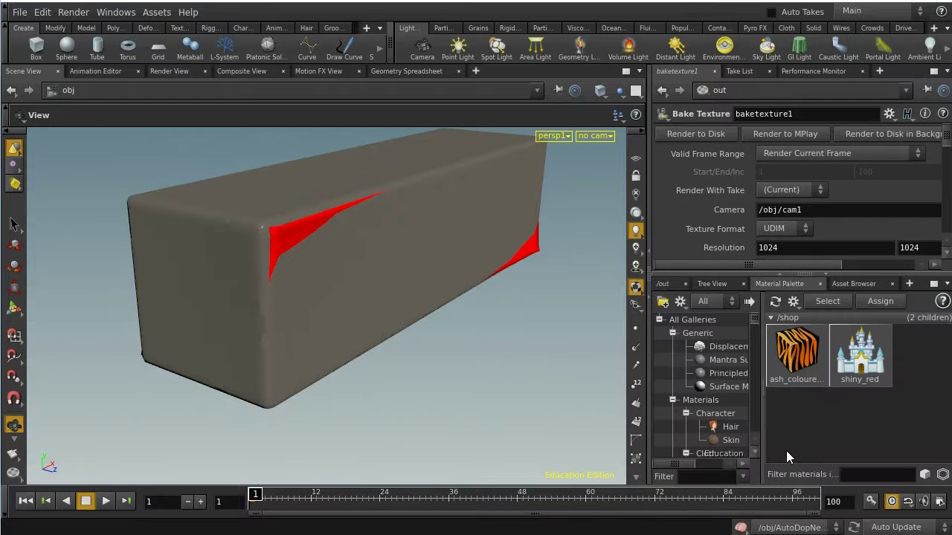
left_click_drag(753, 318, 753, 387)
left_click(736, 358)
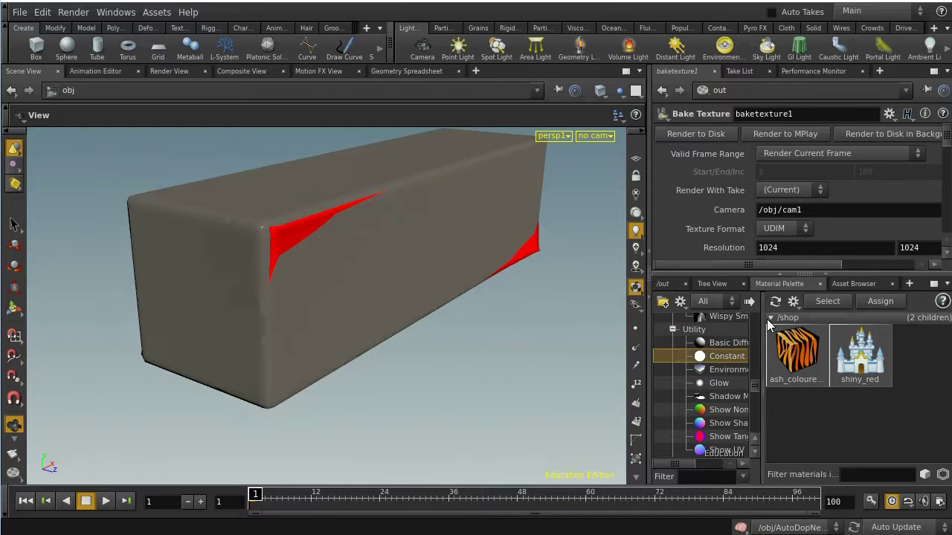
left_click(749, 301)
left_click(799, 428)
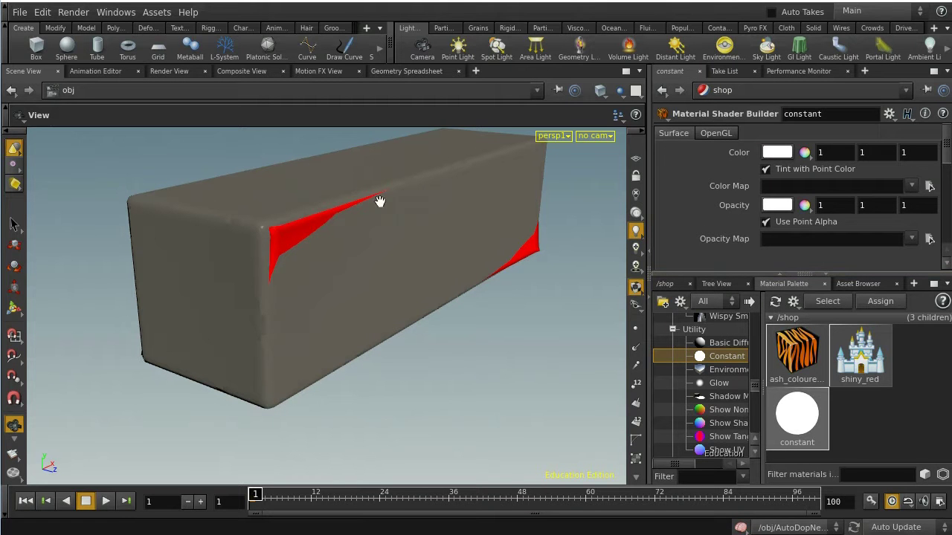
- Add a new take, take1, under Main from the Take List
left_click(791, 71)
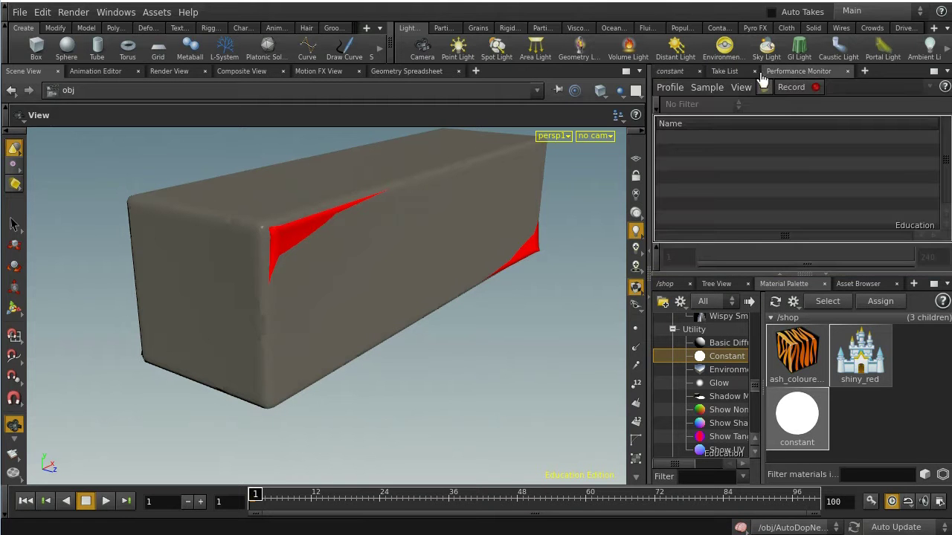
left_click(725, 72)
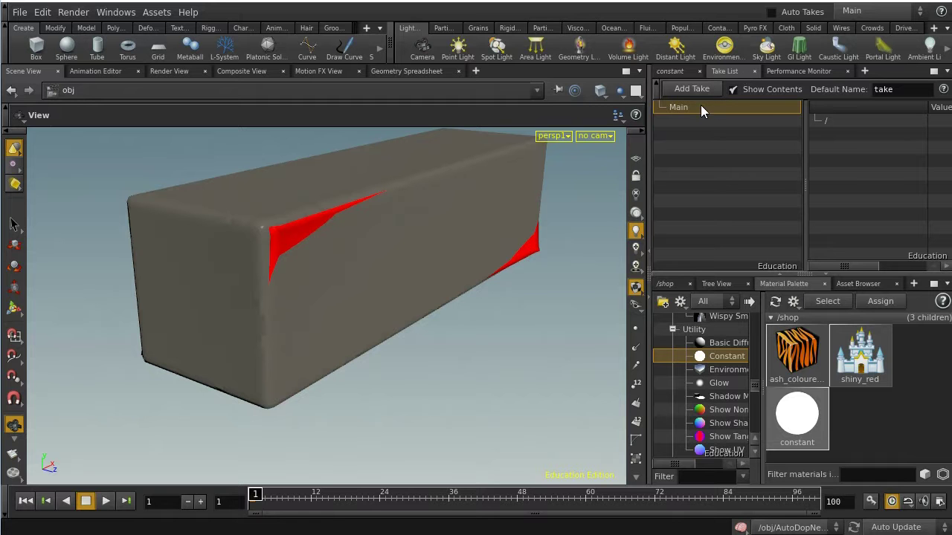
left_click(690, 89)
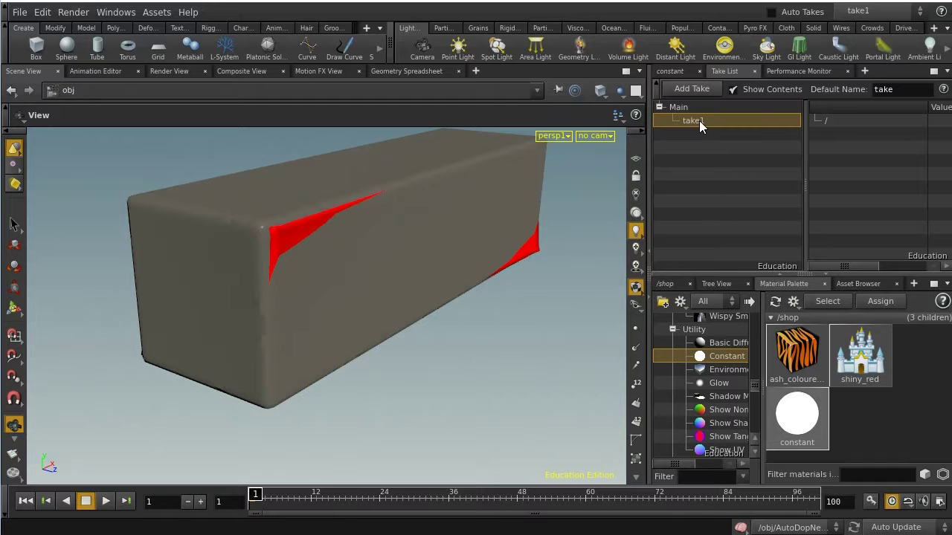
- Rename the new take to ConstantShade and make it the current take
double_click(699, 121)
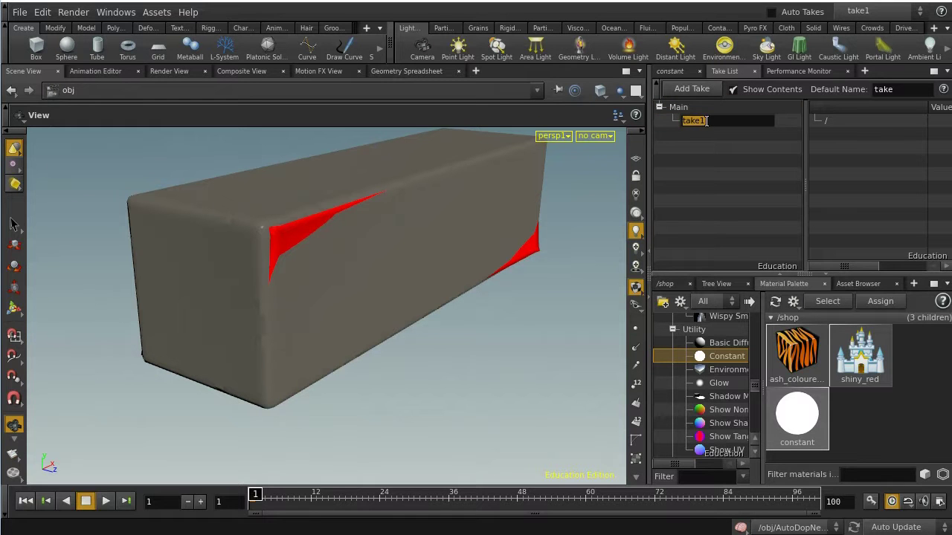
type("ConstantShade")
key("Return")
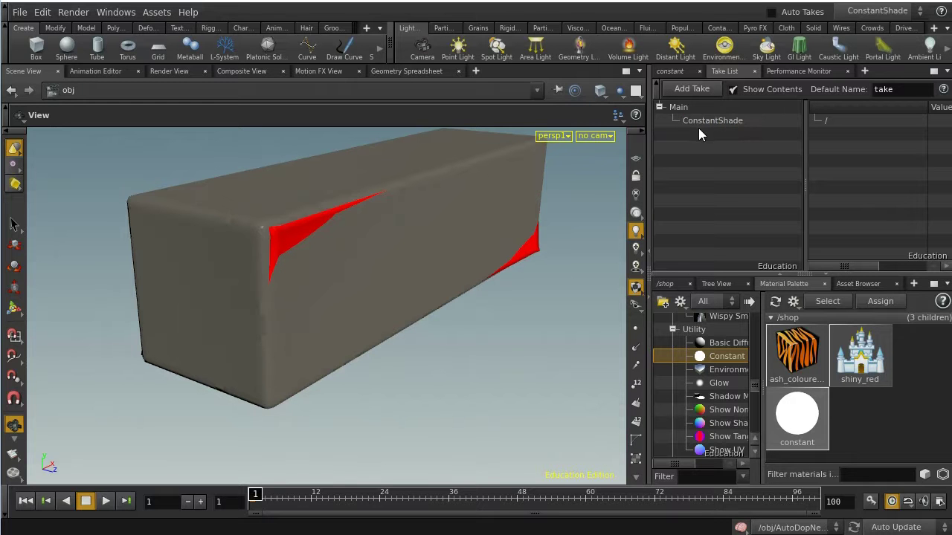
left_click(701, 125)
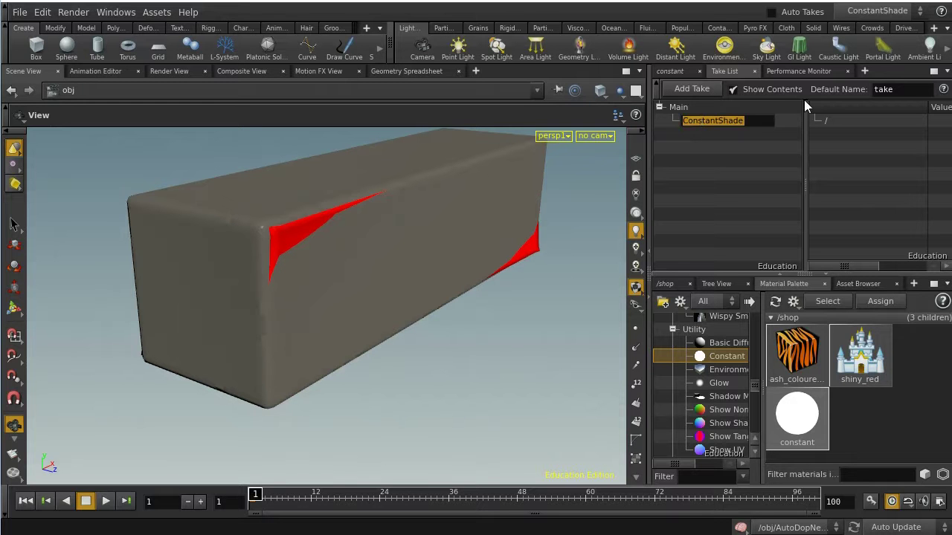
left_click(878, 11)
left_click(883, 39)
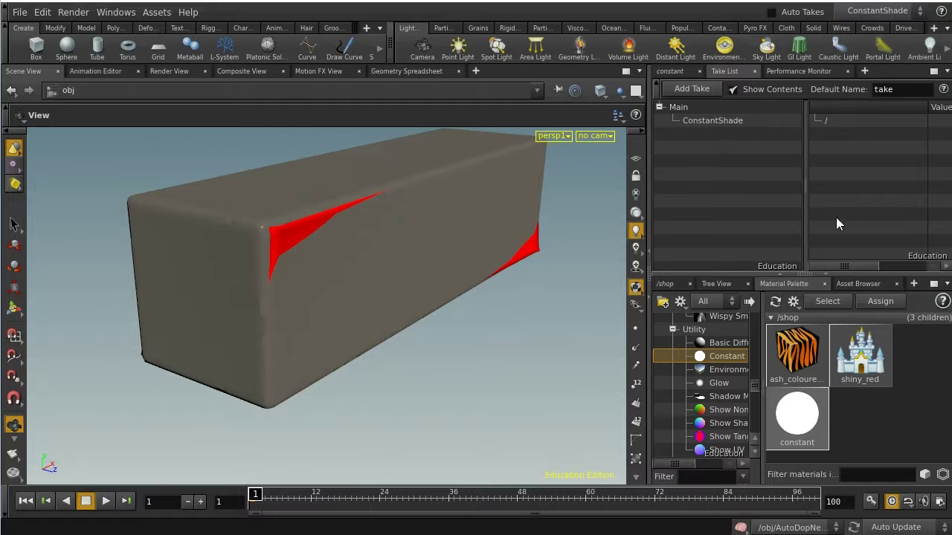
- Go to the /obj network and show base_deforming_object's parameters
left_click(671, 283)
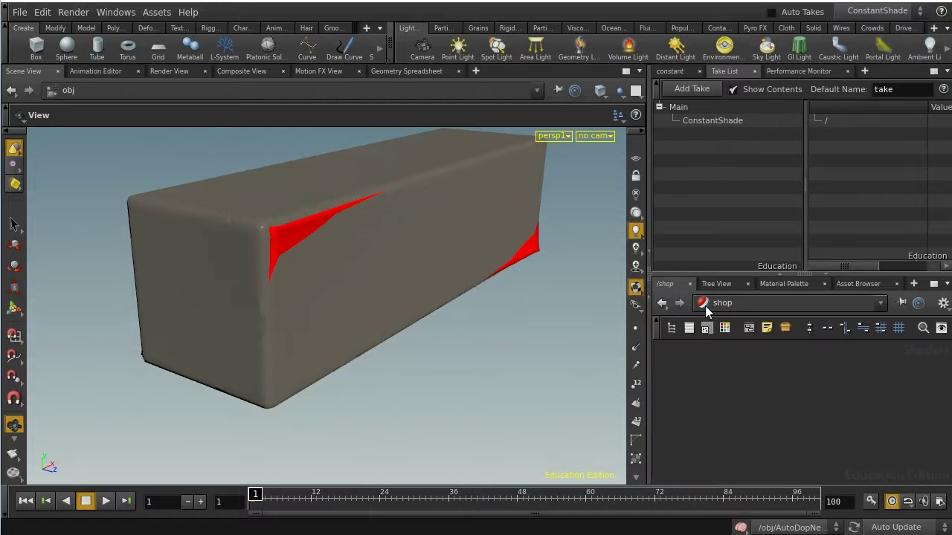
left_click(705, 304)
left_click(727, 355)
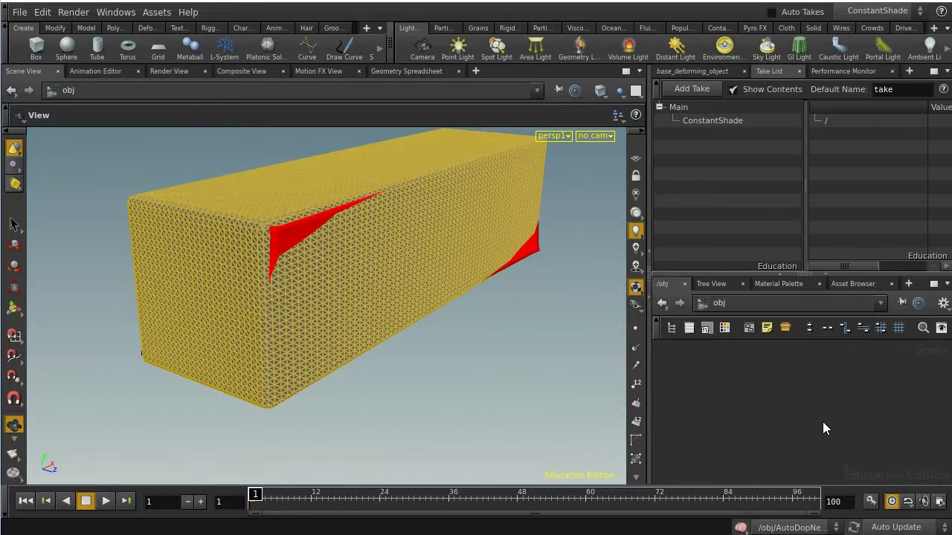
key("h")
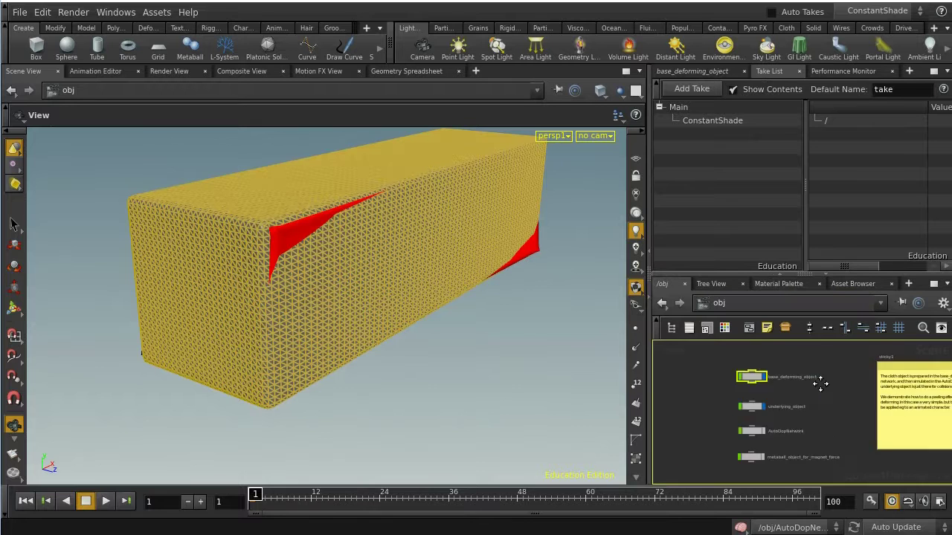
key("f")
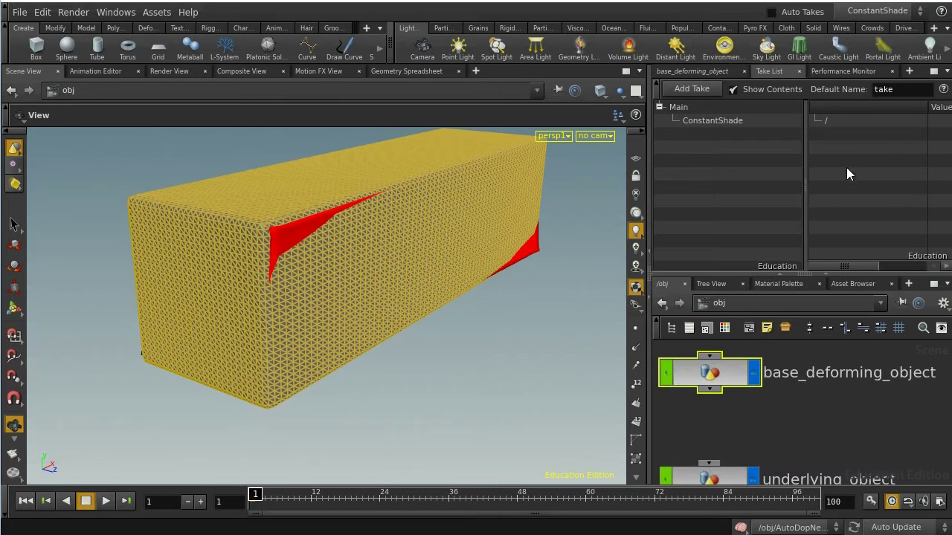
left_click(709, 72)
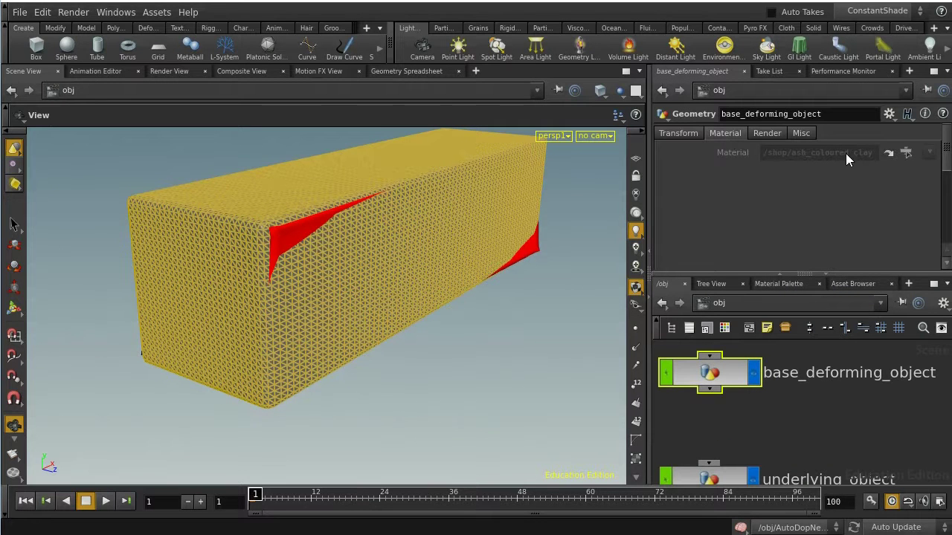
- Include the Material parameter in the take, assign /shop/constant, then return to the Main take
right_click(735, 155)
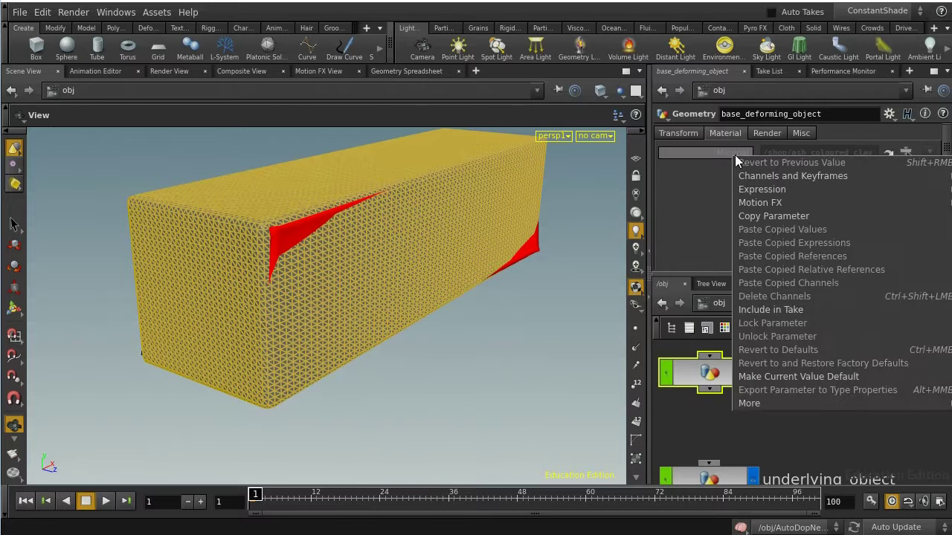
left_click(757, 309)
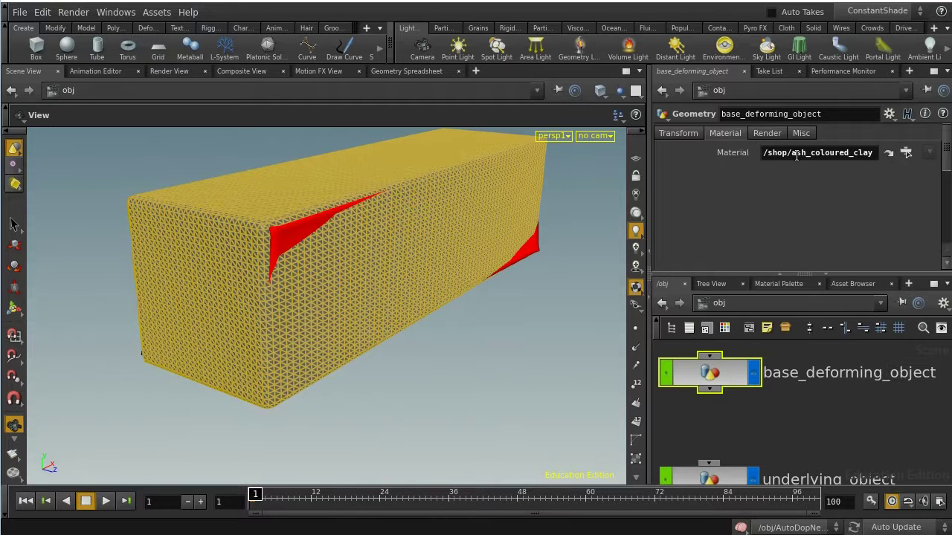
left_click(889, 153)
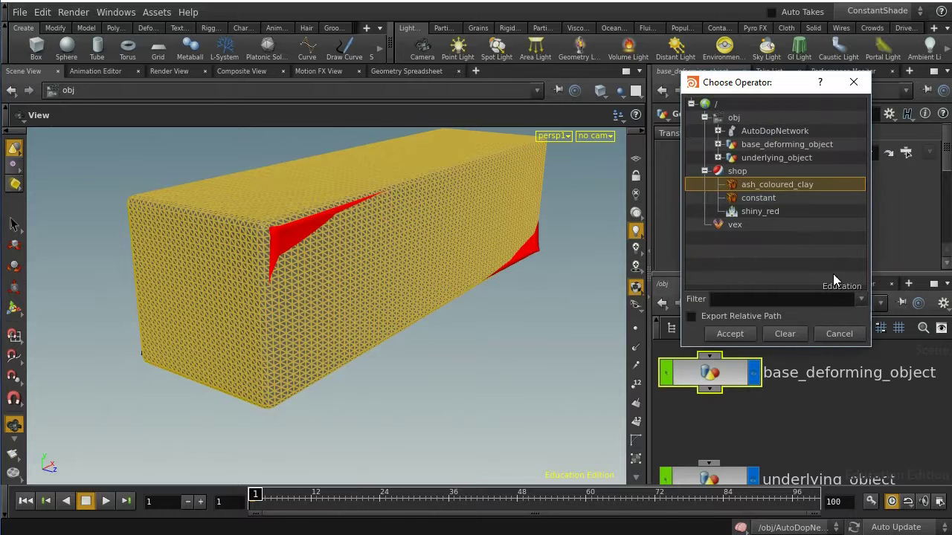
left_click(772, 211)
left_click(772, 199)
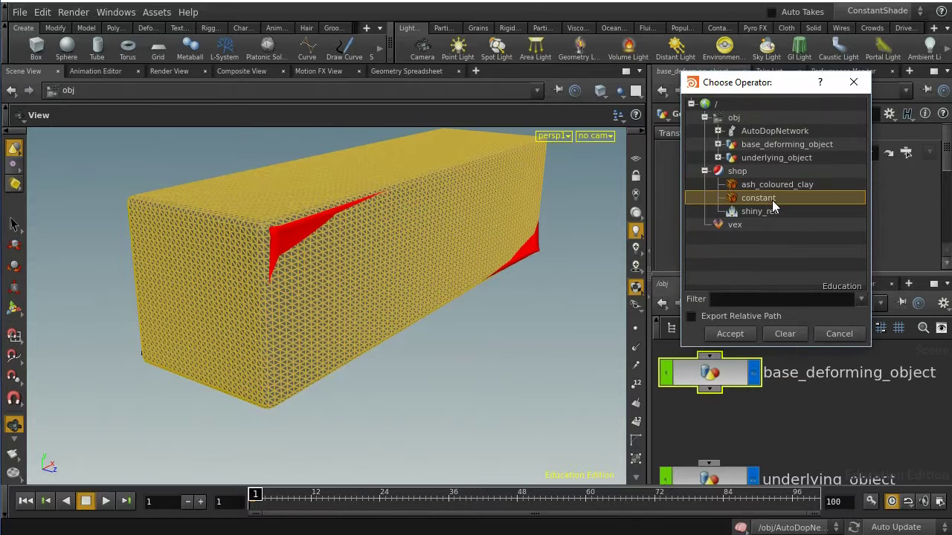
left_click(738, 335)
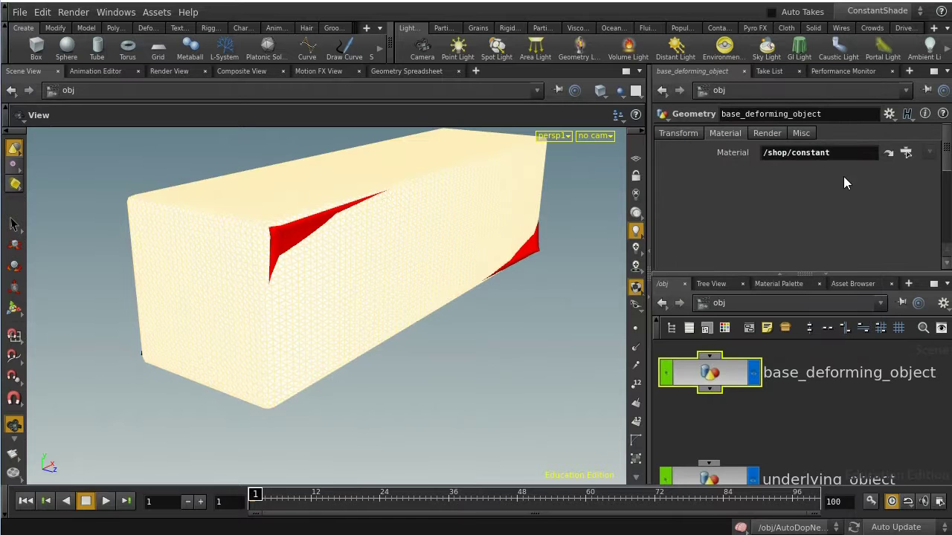
left_click(866, 10)
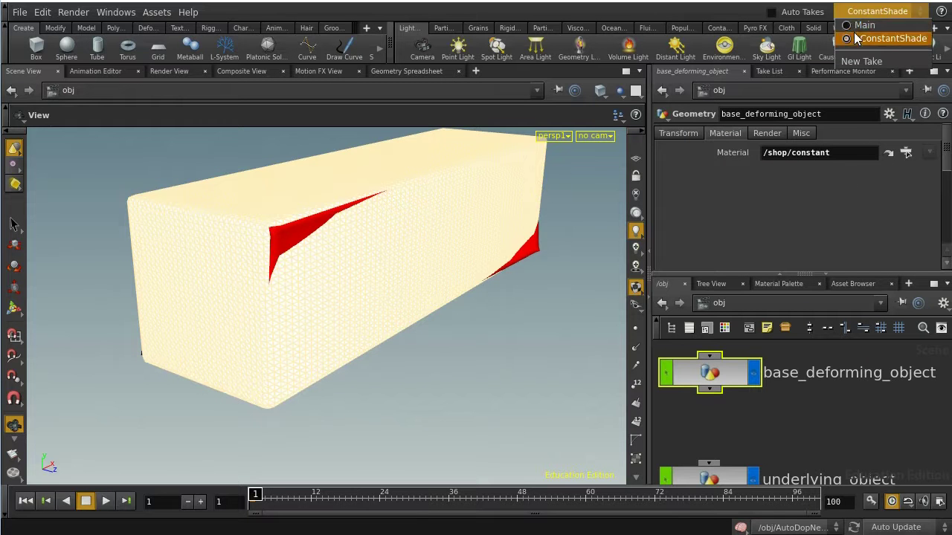
left_click(855, 25)
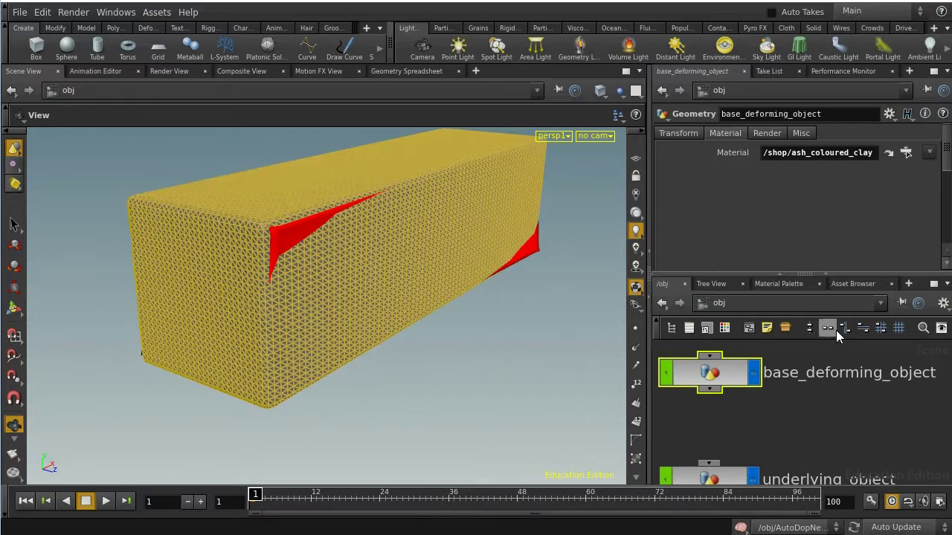
- In /out, set baketexture1's Render With Take to ConstantShade
left_click(737, 303)
left_click(751, 367)
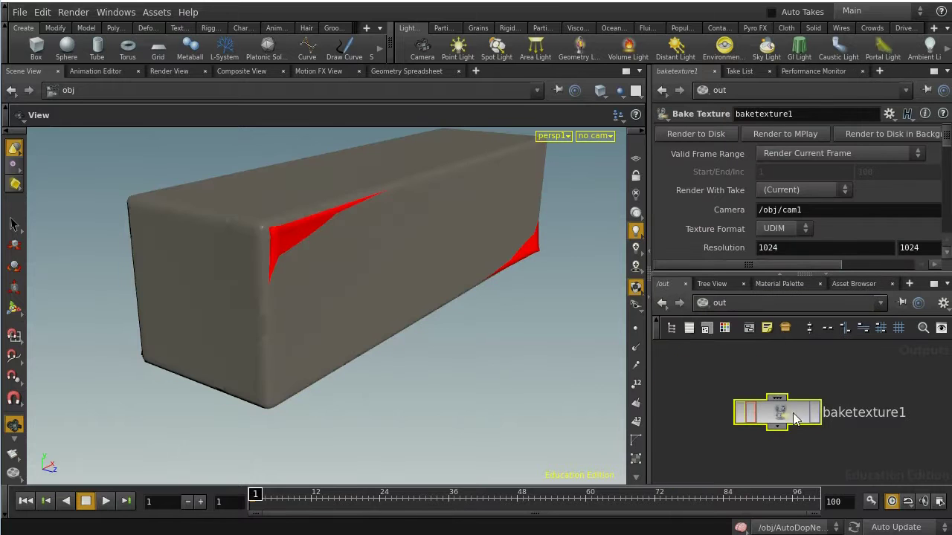
left_click(812, 193)
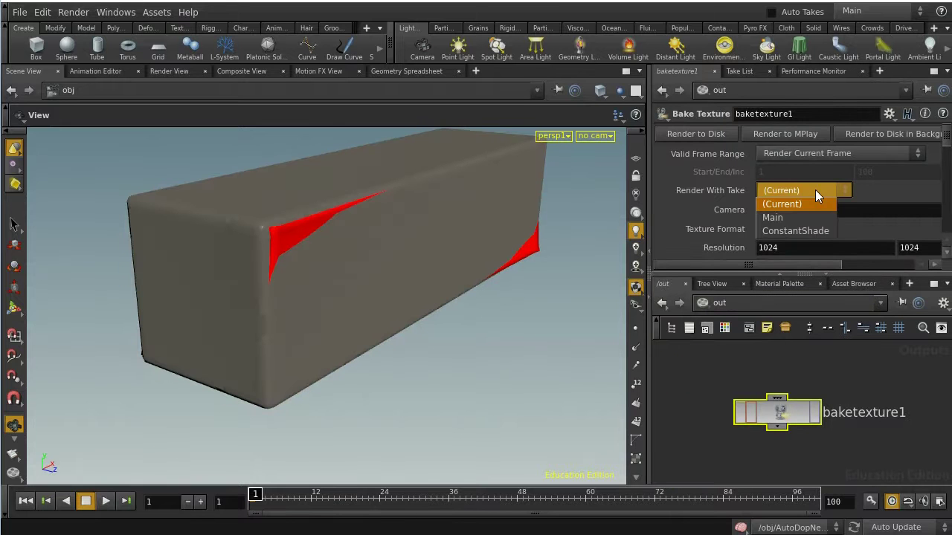
left_click(813, 231)
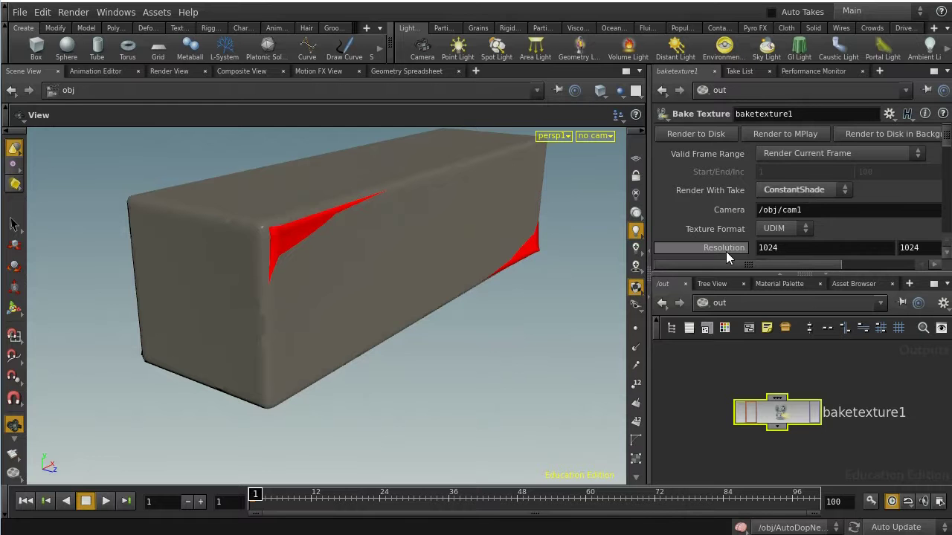
- Choose 2048 from the Resolution presets for a 2048×2048 bake
left_click_drag(831, 265, 933, 253)
left_click(933, 253)
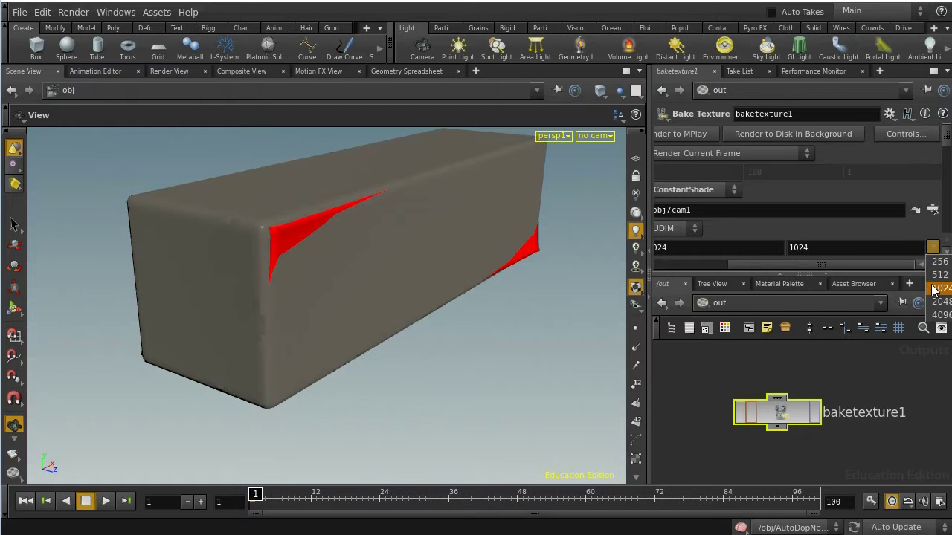
left_click(934, 290)
left_click(933, 247)
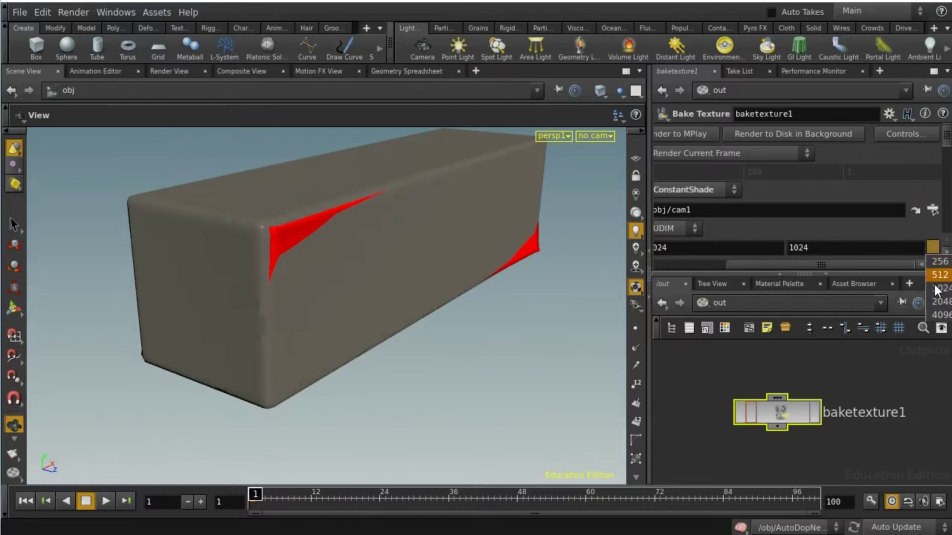
left_click(935, 306)
left_click_drag(813, 264, 691, 267)
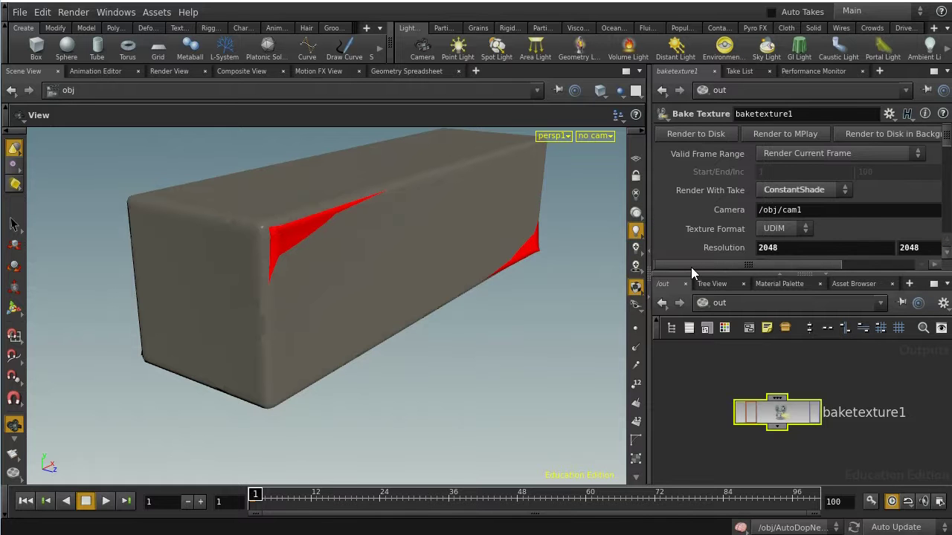
- Render baketexture1 to MPlay, confirm the mantra job reaches 100%, and return to Scene View
left_click(787, 135)
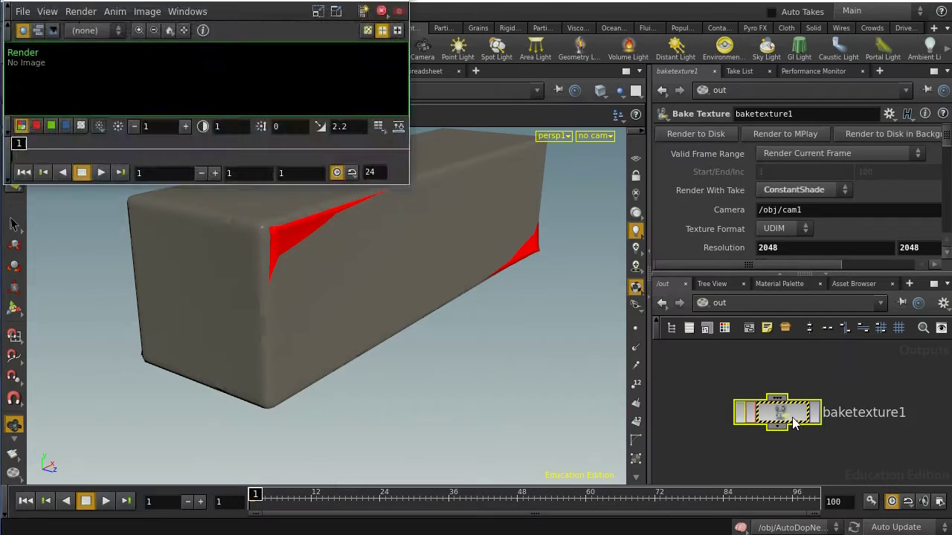
scroll(794, 420, "up", 5)
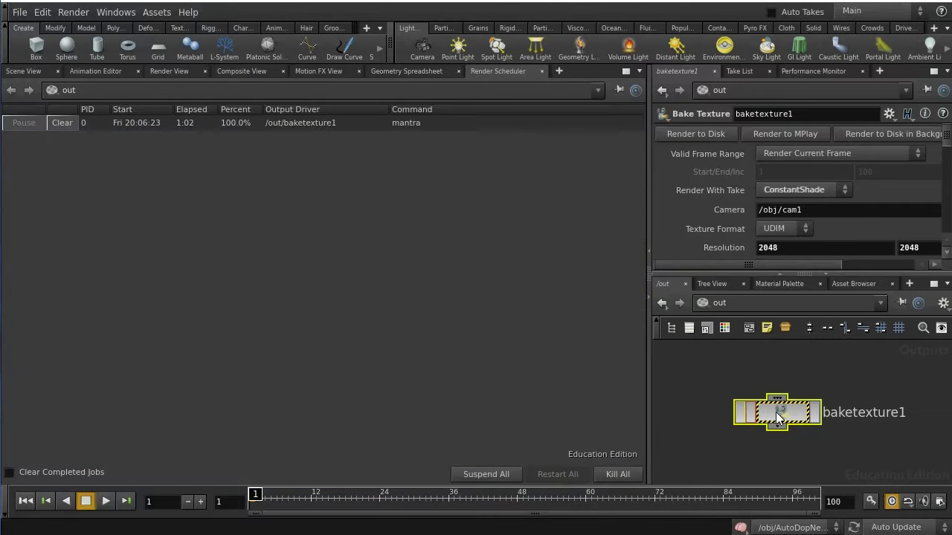
middle_click(775, 412)
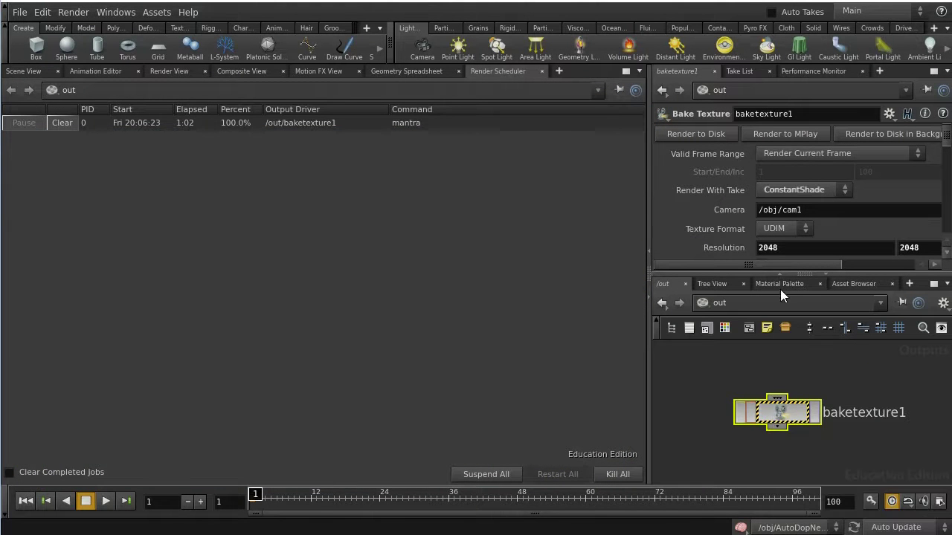
left_click(805, 271)
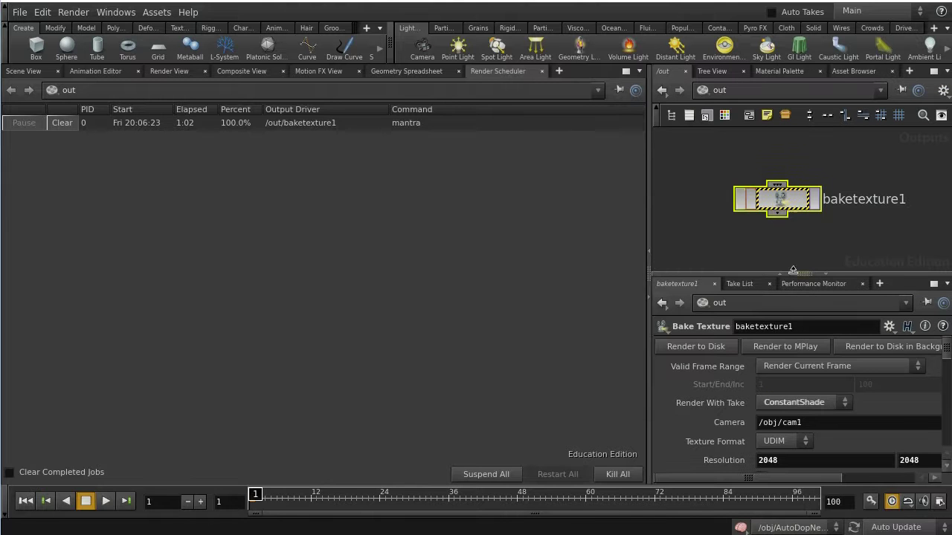
middle_click(783, 211)
left_click(26, 72)
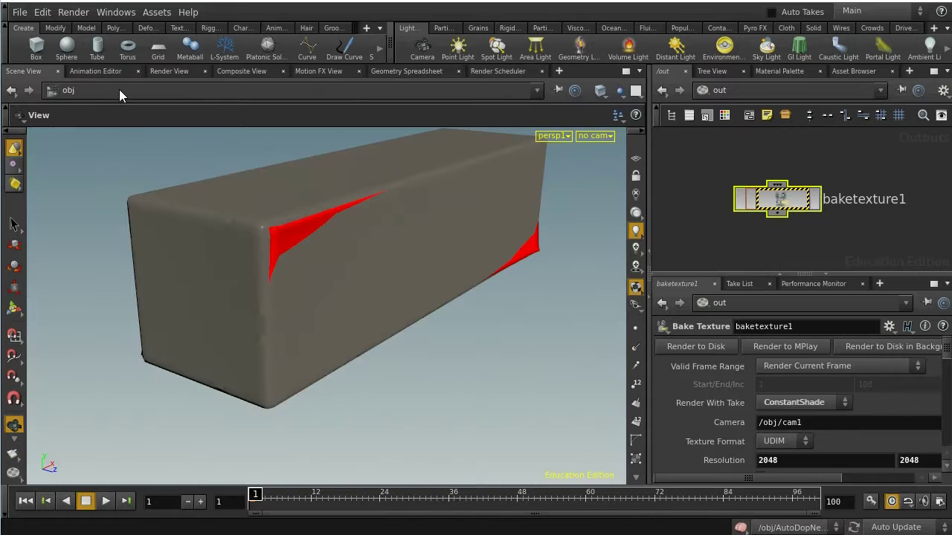
- In Composite View, add an Image Network from Managers and name it noise_pieces
left_click(240, 72)
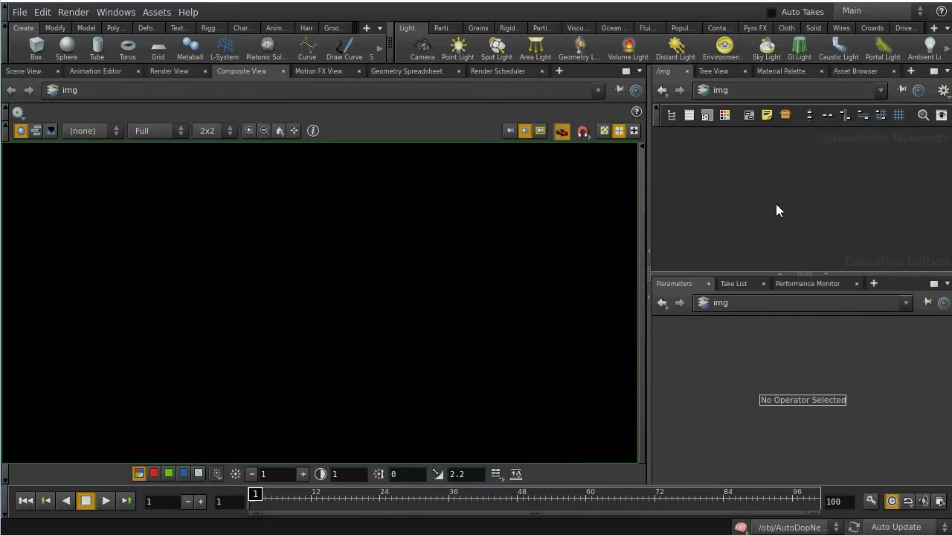
key("Tab")
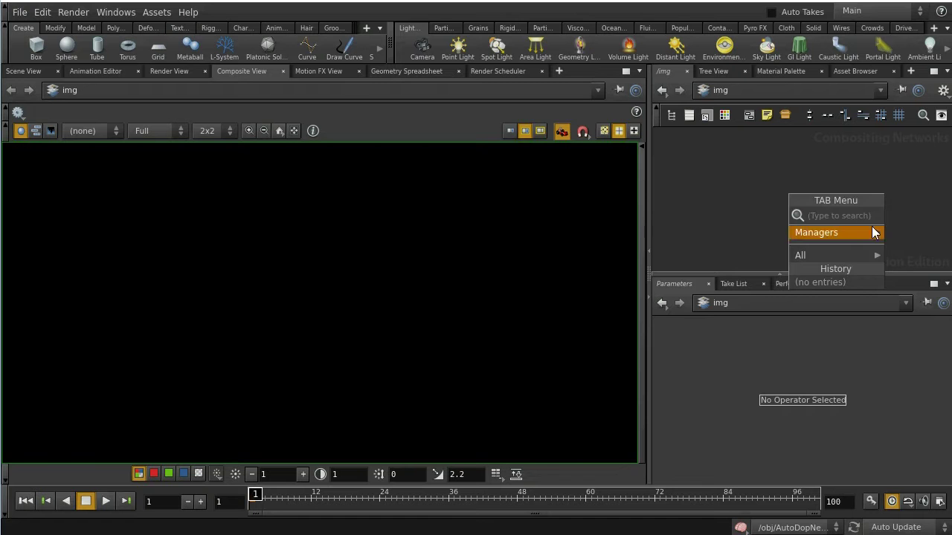
mouse_move(874, 233)
left_click(904, 233)
left_click(801, 197)
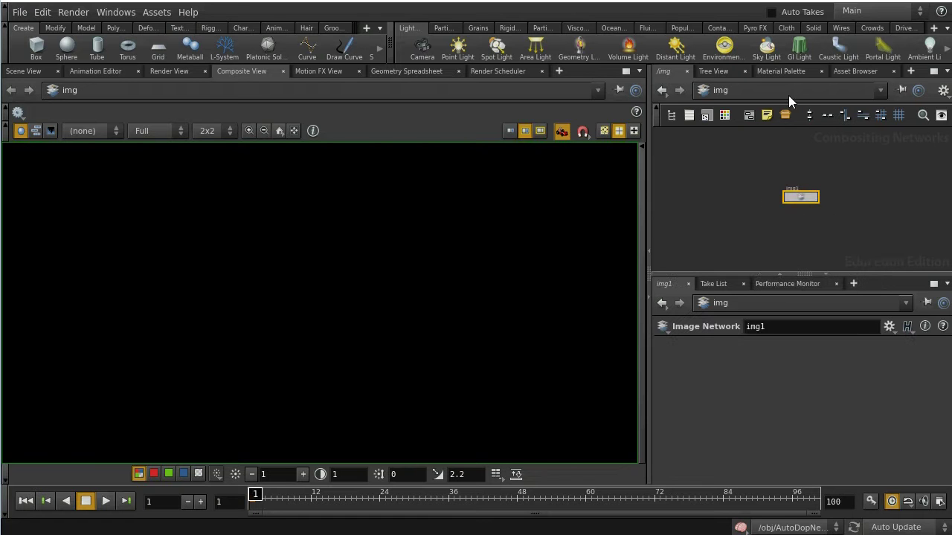
double_click(785, 328)
type("compos")
key("BackSpace")
key("BackSpace")
key("BackSpace")
key("BackSpace")
key("BackSpace")
key("BackSpace")
type("noise_pieces")
key("Return")
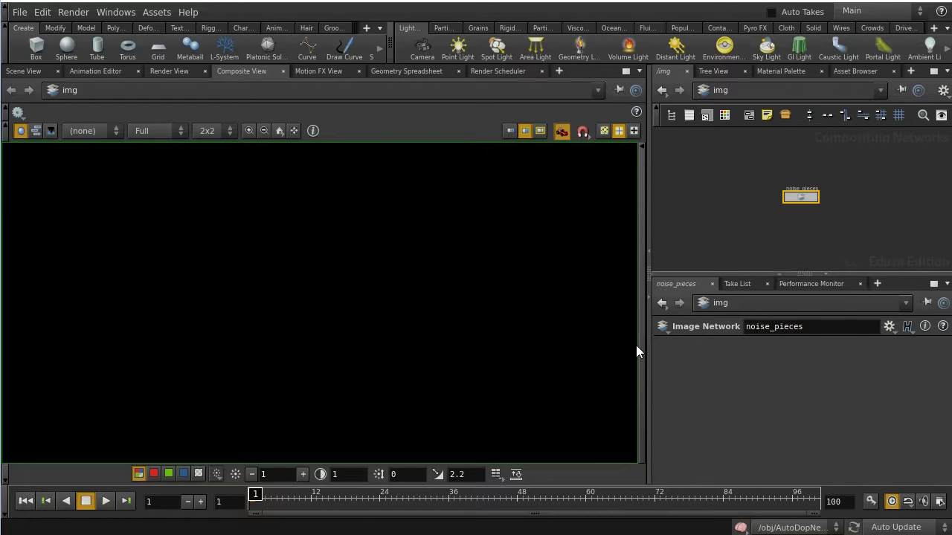
- Enter noise_pieces and add a File node by searching 'fil'
double_click(801, 197)
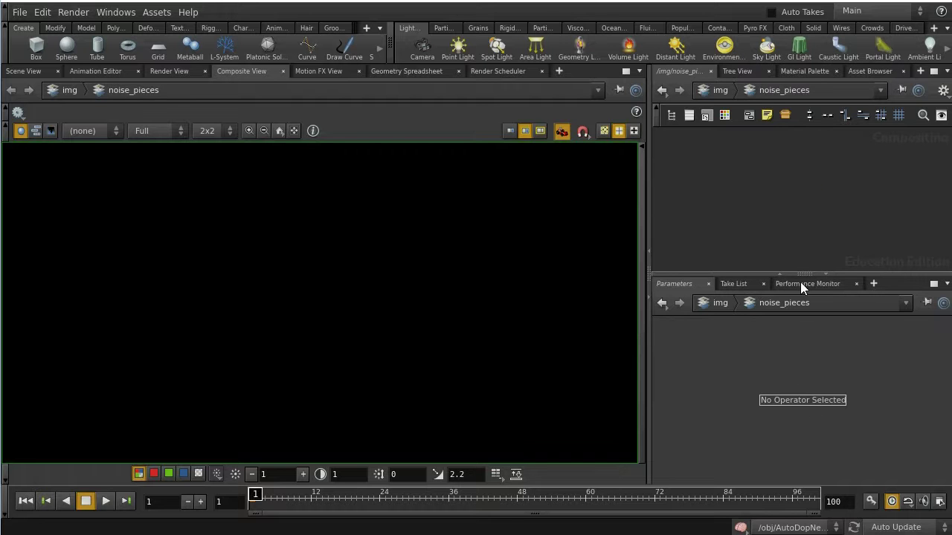
left_click(801, 274)
key("Tab")
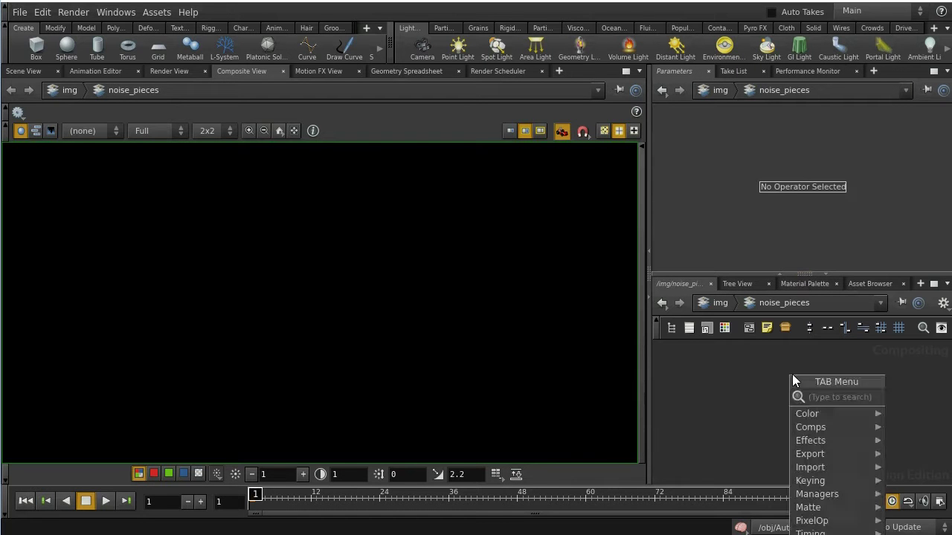
type("fil")
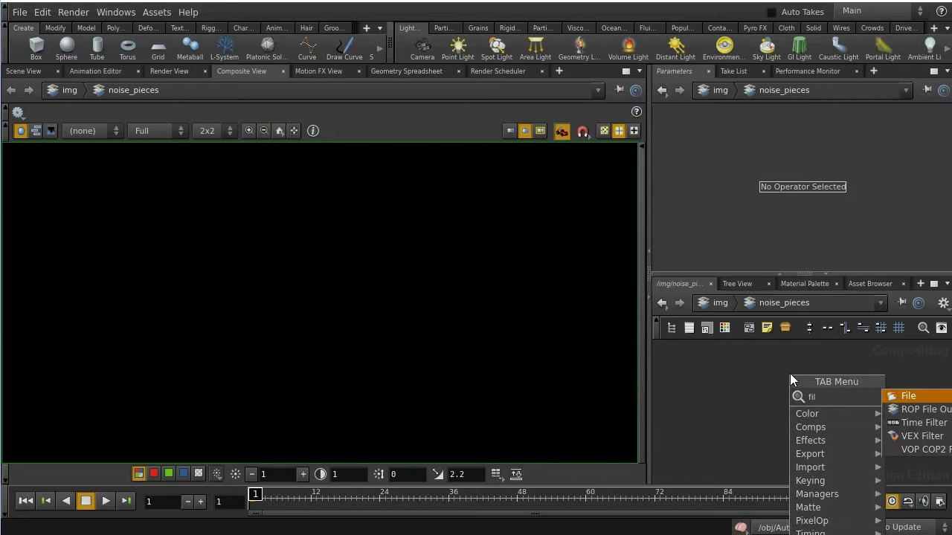
left_click(896, 393)
- Place the File node, load $HIP/img/uvislands.rat, and zoom the viewer on the island mask
left_click(823, 395)
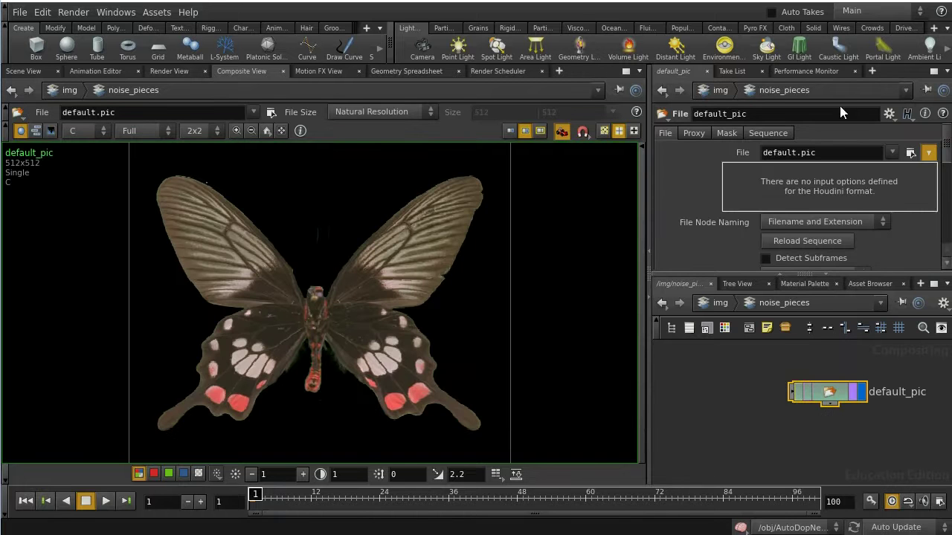
left_click(910, 154)
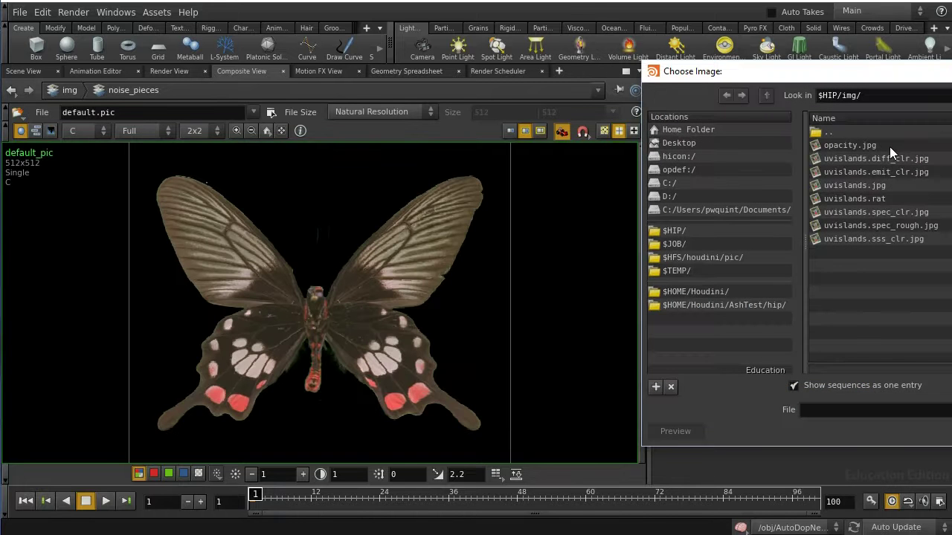
left_click(880, 201)
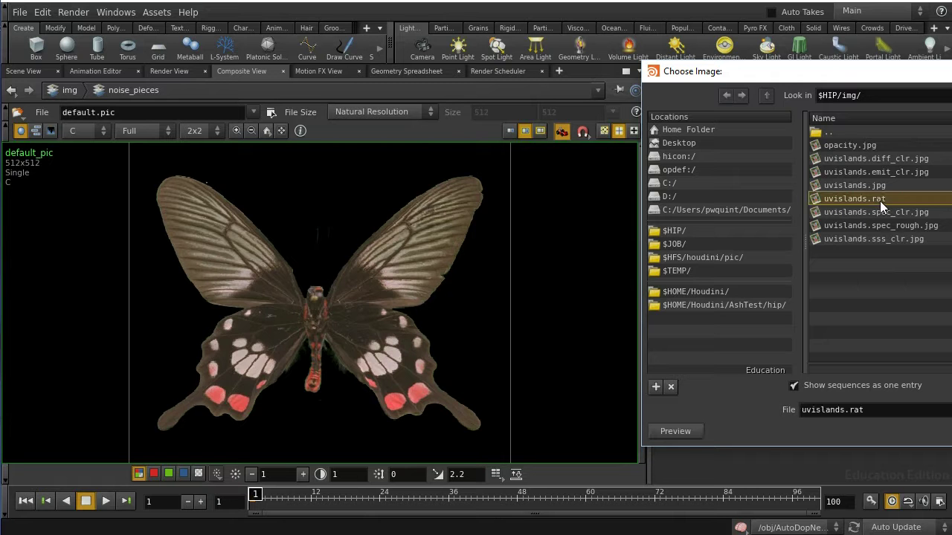
key("Return")
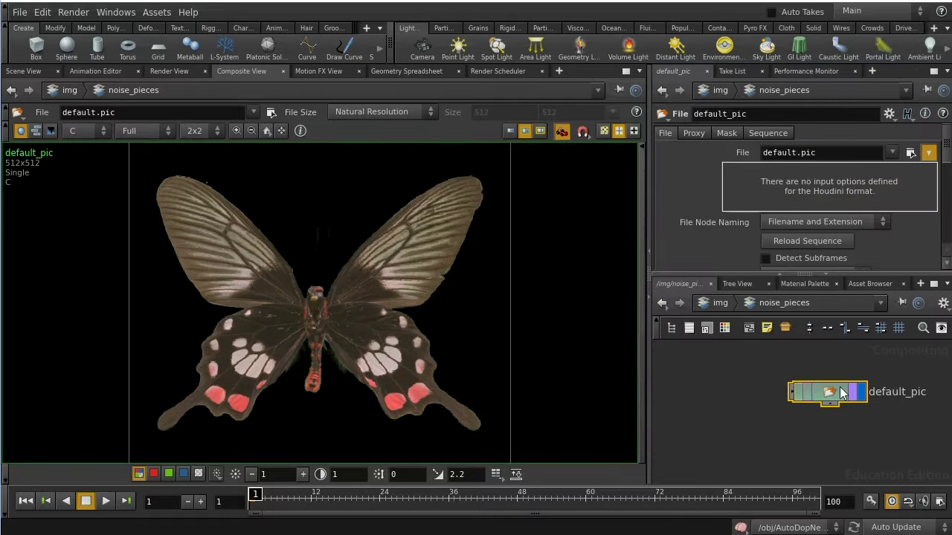
scroll(450, 268, "down", 5)
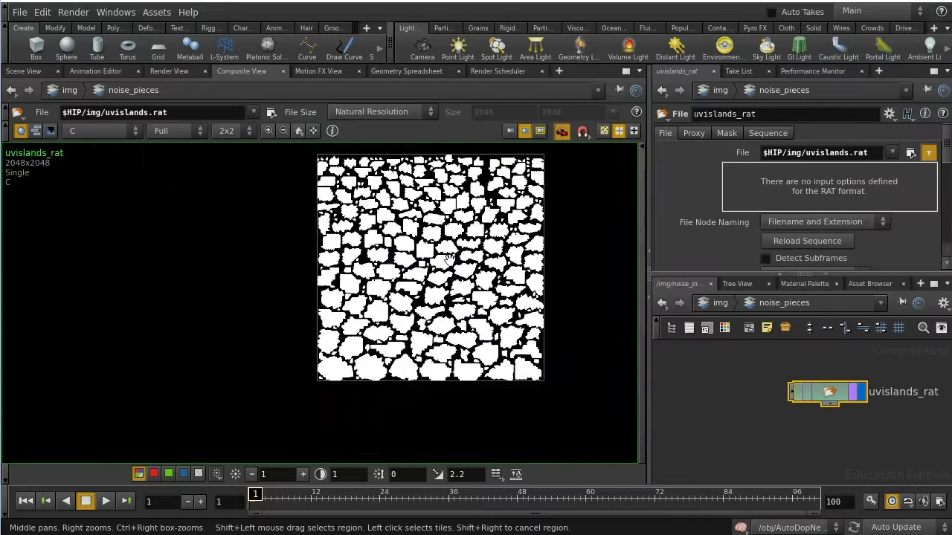
scroll(450, 229, "up", 2)
scroll(464, 256, "down", 3)
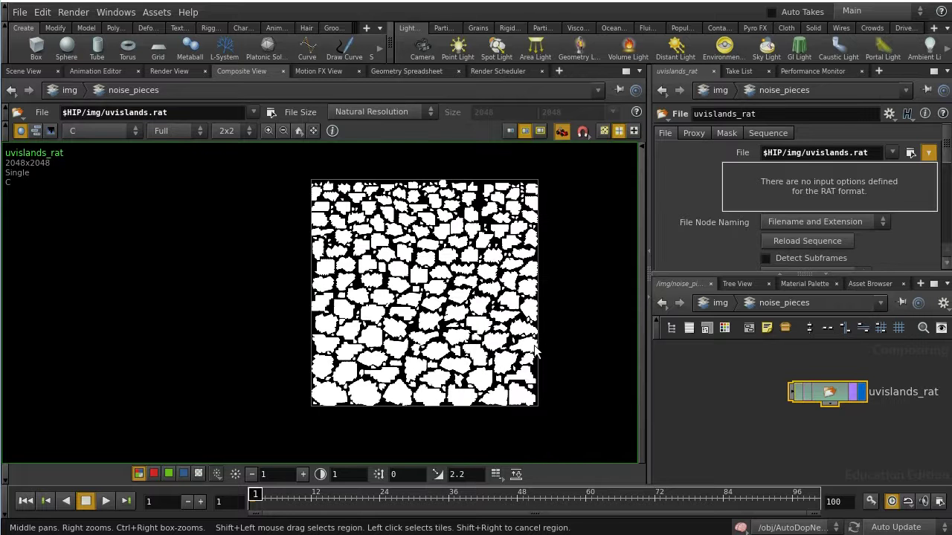
scroll(438, 237, "up", 6)
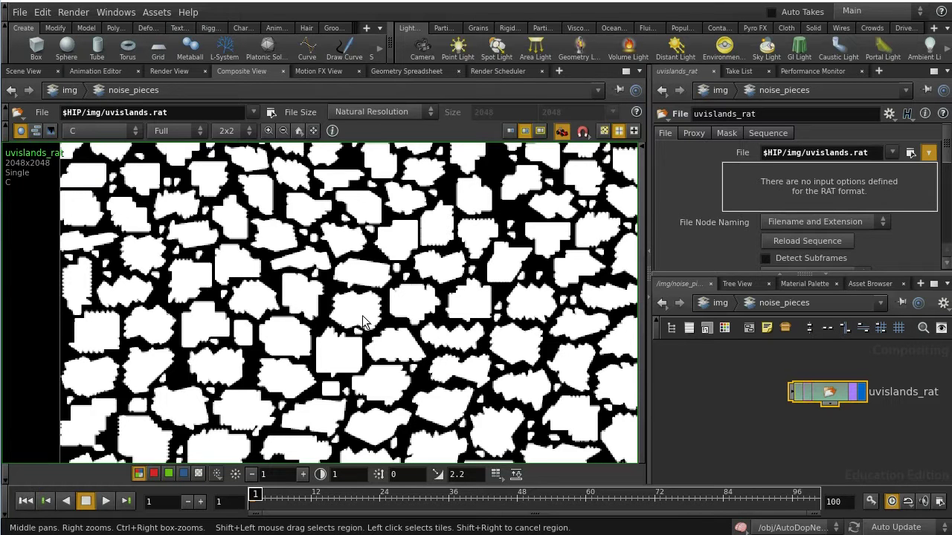
- Display the uvislands_rat node's original mask in the Composite View
scroll(434, 370, "up", 4)
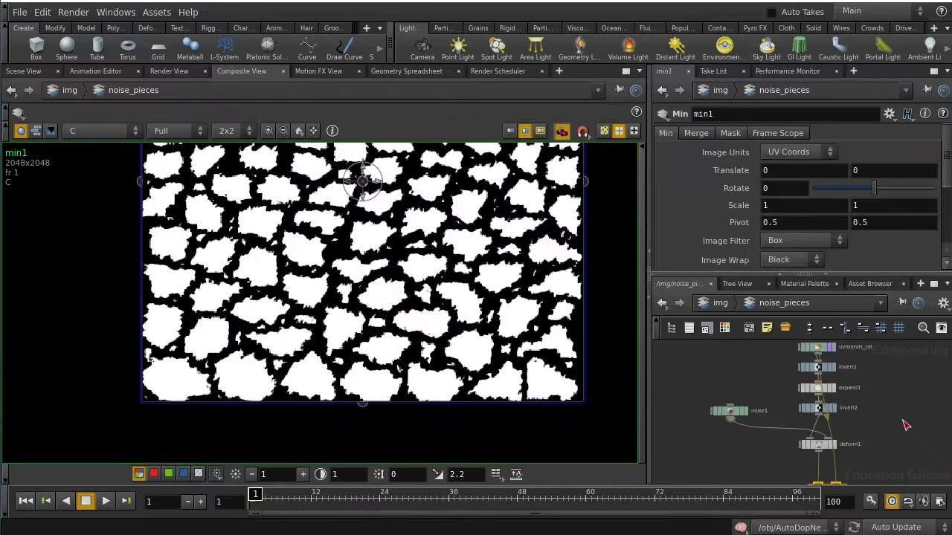
scroll(906, 425, "up", 5)
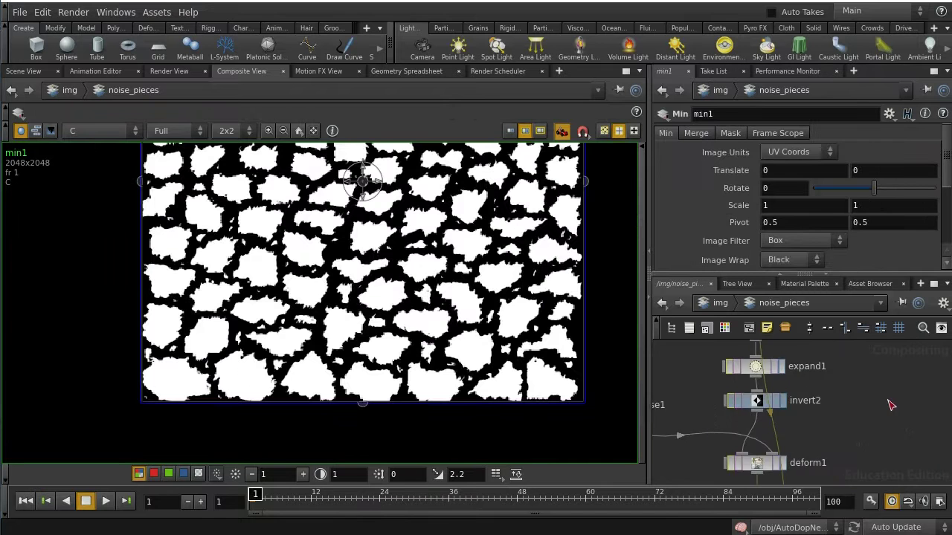
left_click(793, 394)
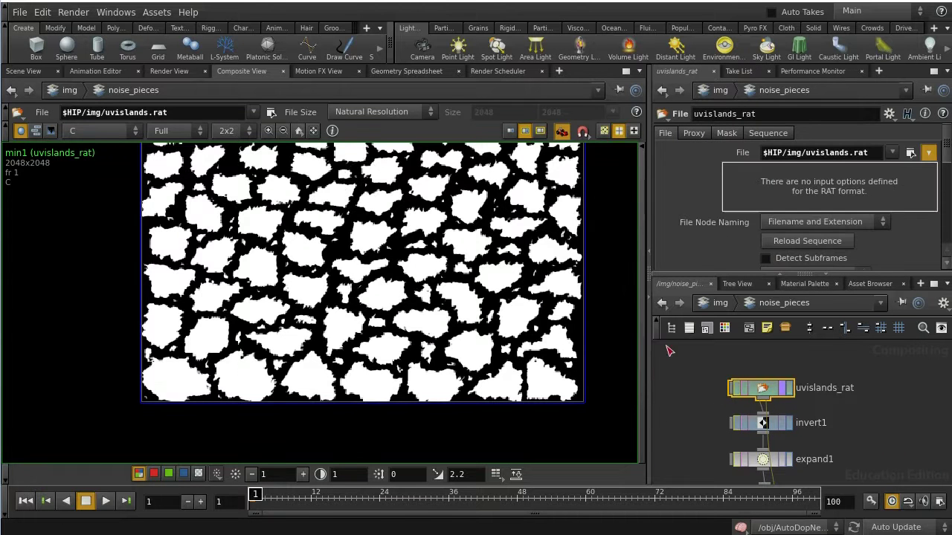
left_click(789, 389)
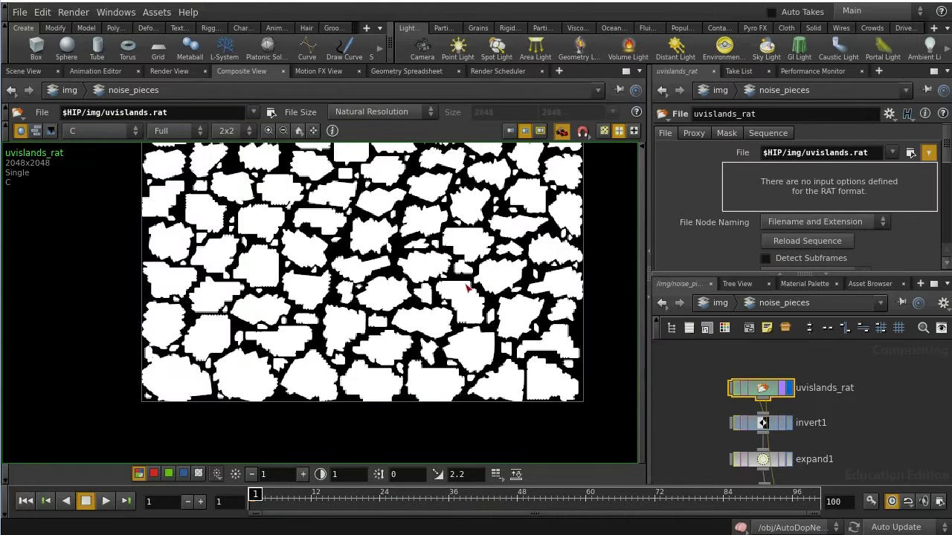
scroll(372, 327, "down", 4)
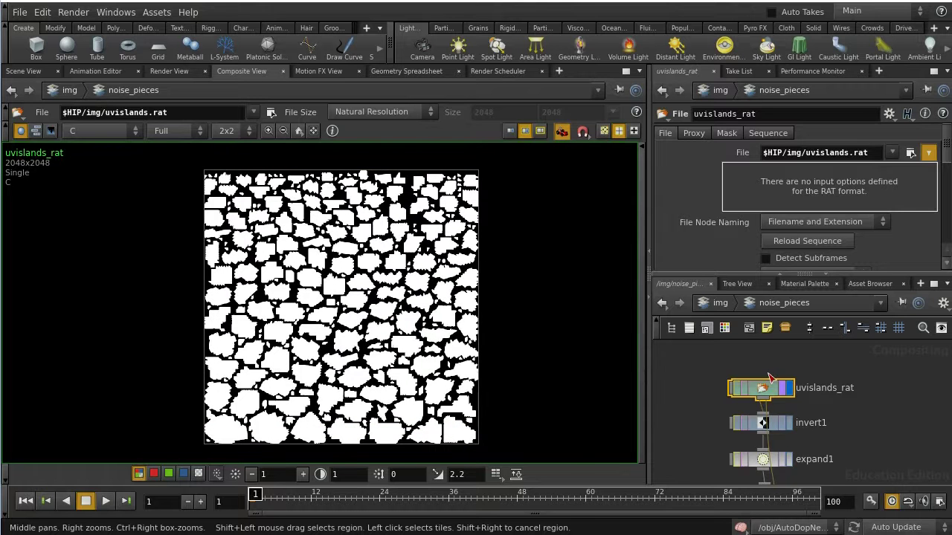
- Display invert1, then expand1 (Size 5, Dropoff 2, Gaussian), inspecting each one's parameters
left_click(789, 423)
left_click(769, 430)
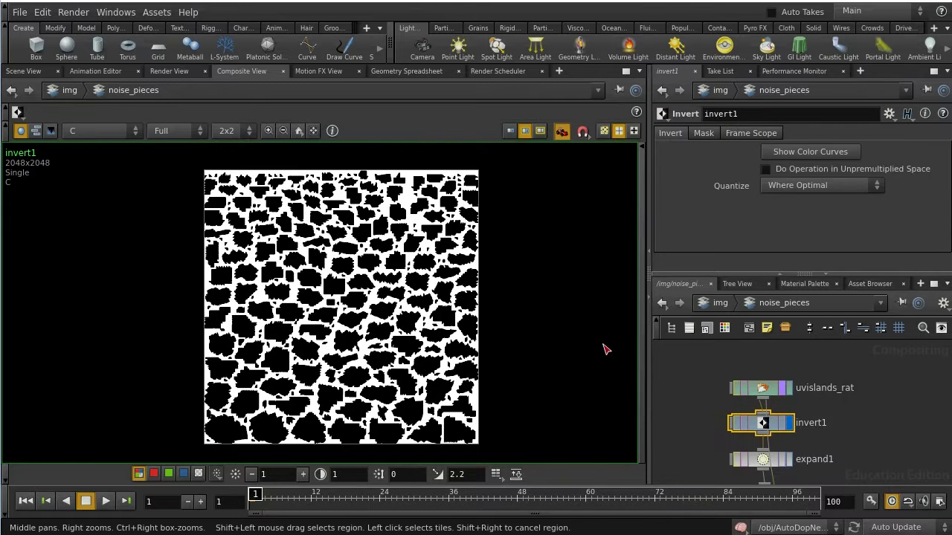
scroll(413, 317, "up", 2)
scroll(413, 316, "down", 2)
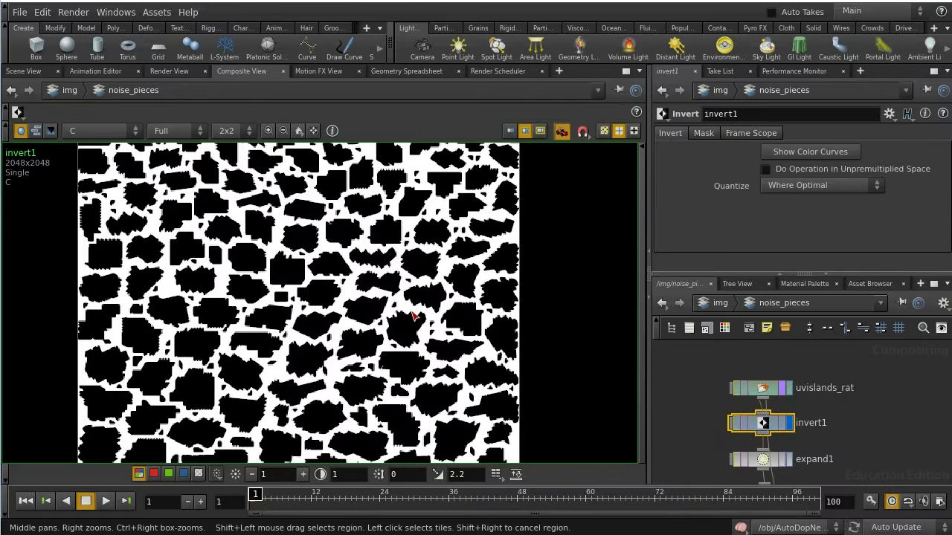
left_click(790, 460)
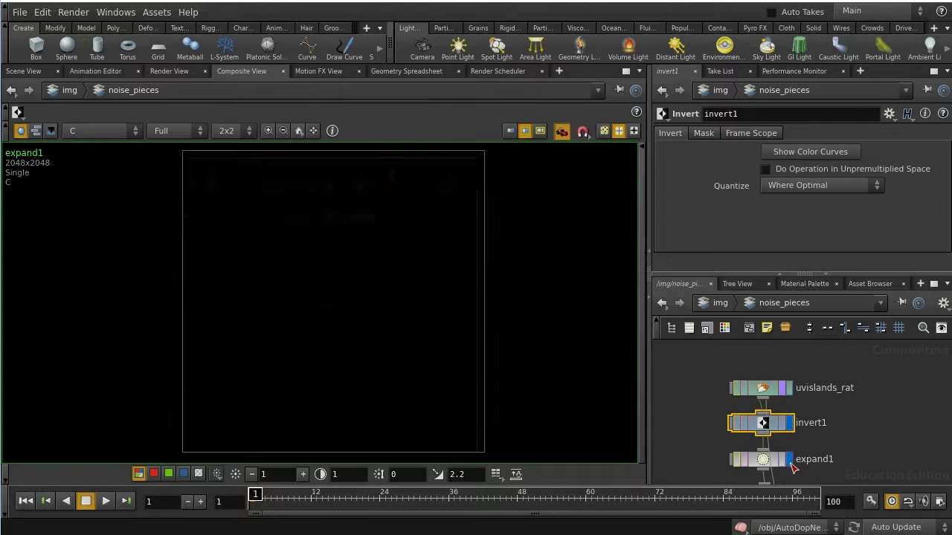
left_click(770, 465)
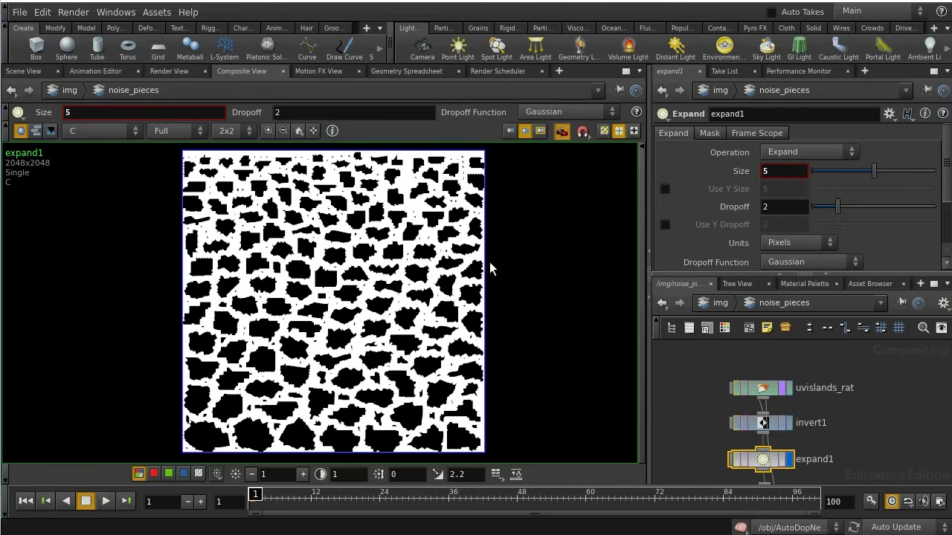
scroll(481, 252, "up", 5)
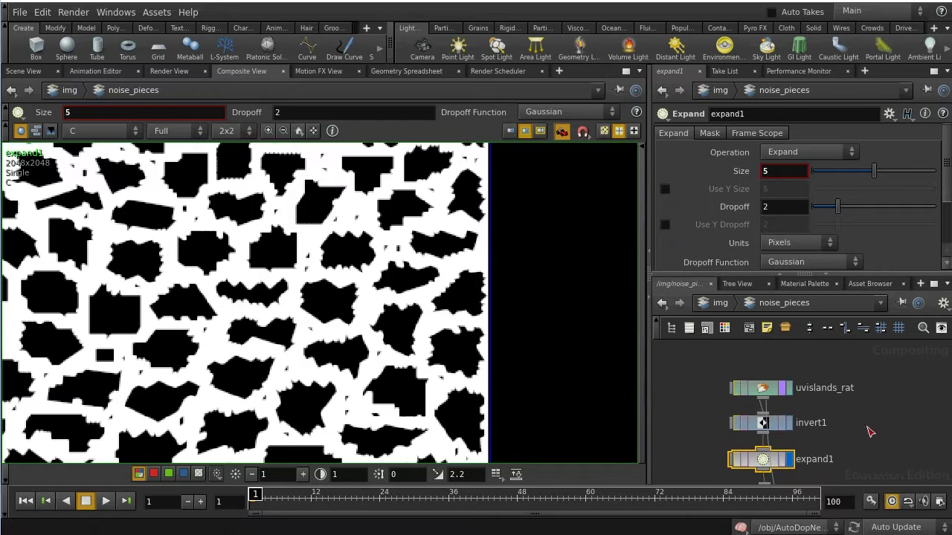
scroll(793, 400, "down", 3)
- Display invert2's white islands, compare with uvislands_rat, then select deform1 for its settings
left_click(792, 396)
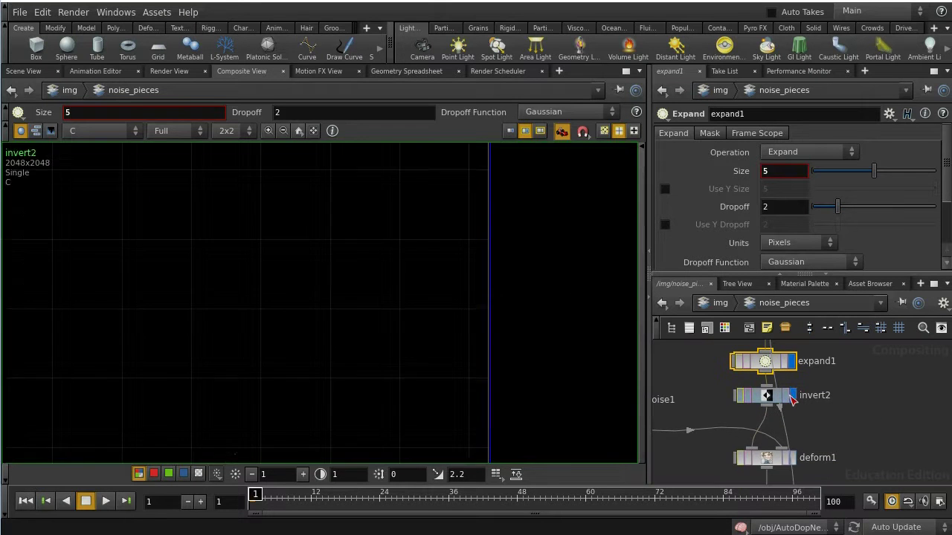
left_click(770, 400)
scroll(403, 247, "down", 5)
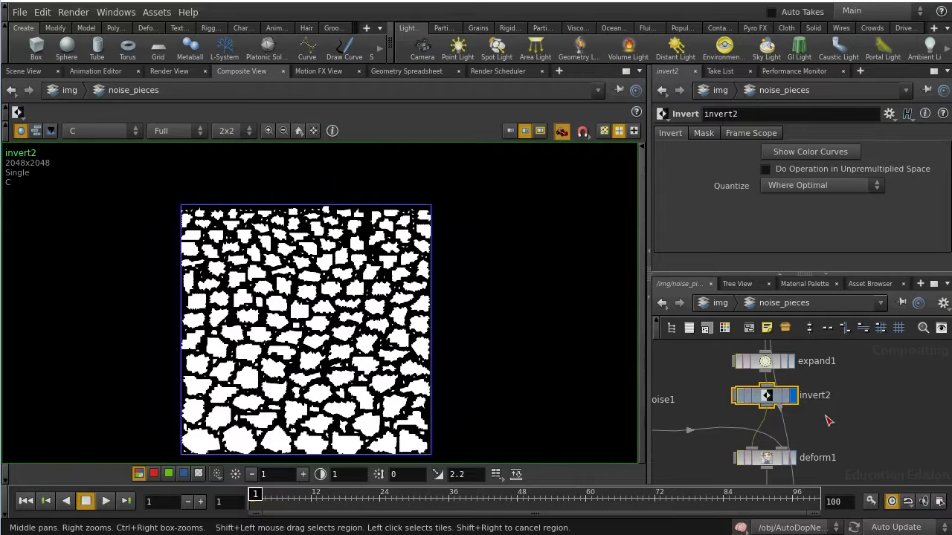
middle_click_drag(874, 389, 867, 440)
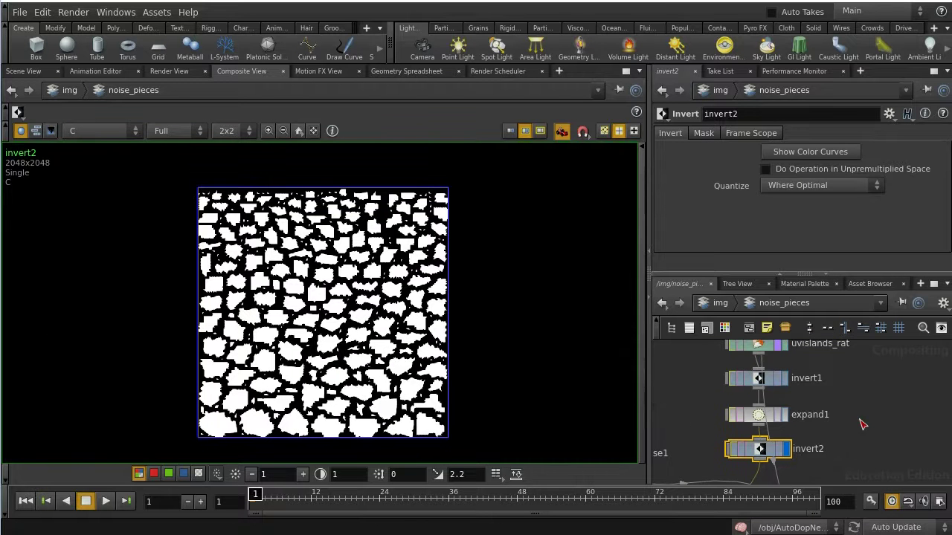
left_click(785, 346)
left_click(786, 448)
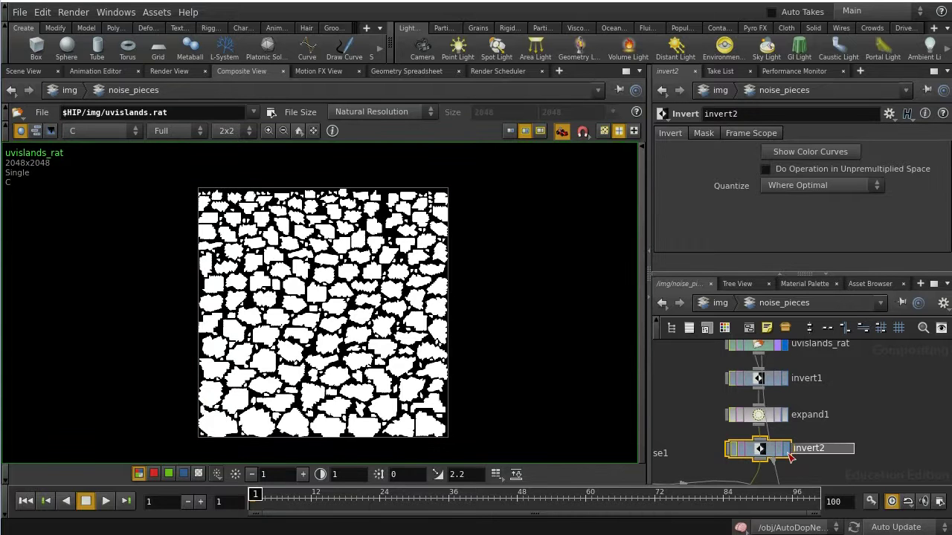
left_click(789, 453)
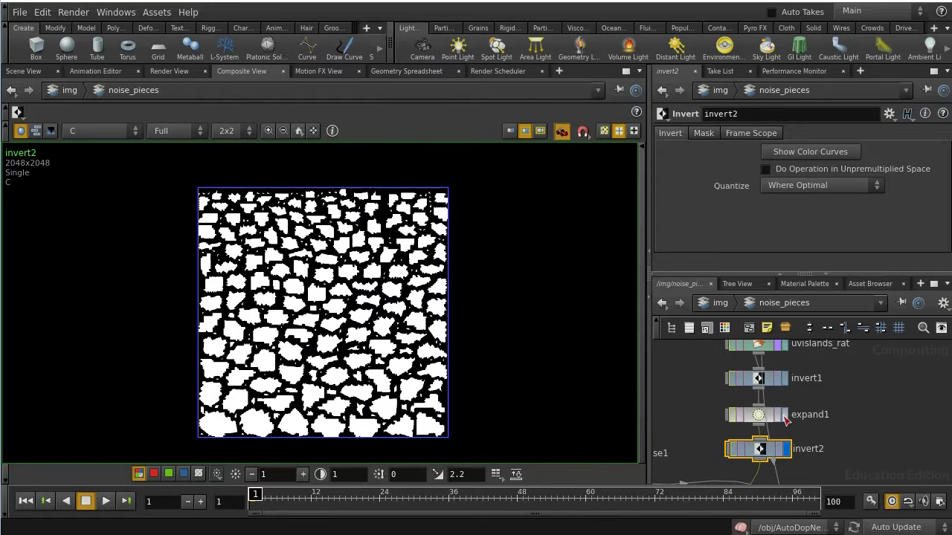
scroll(855, 449, "down", 2)
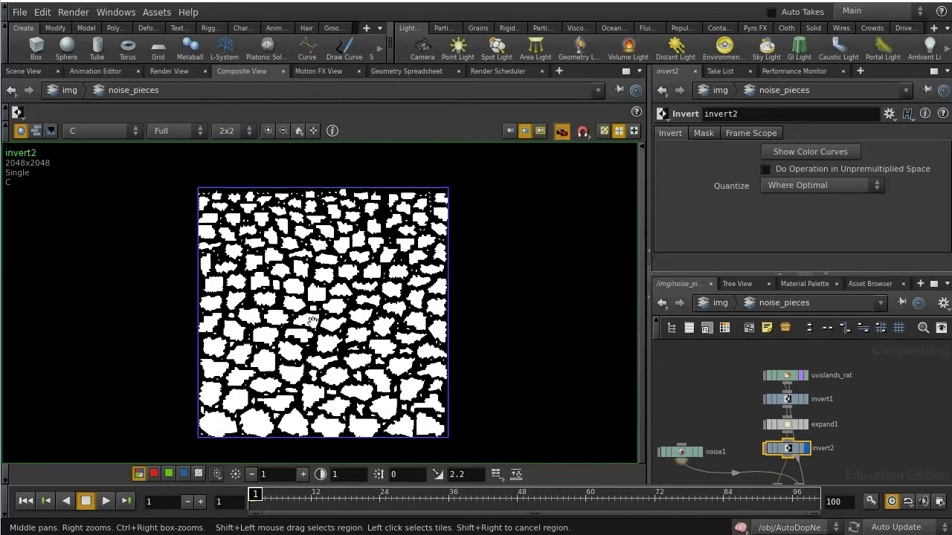
scroll(311, 320, "up", 6)
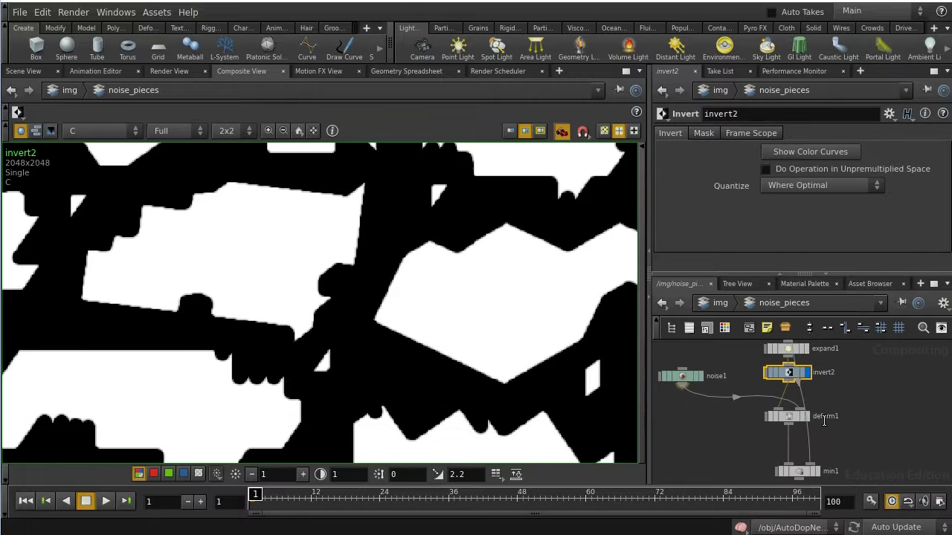
left_click(790, 423)
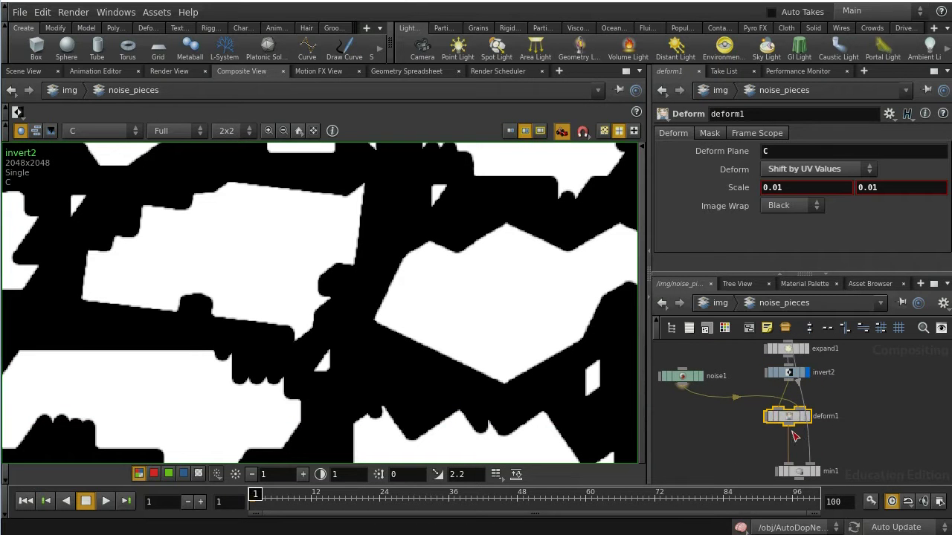
- Drag min1 to the left of deform1 and pan the network toward noise1
left_click_drag(793, 471, 704, 467)
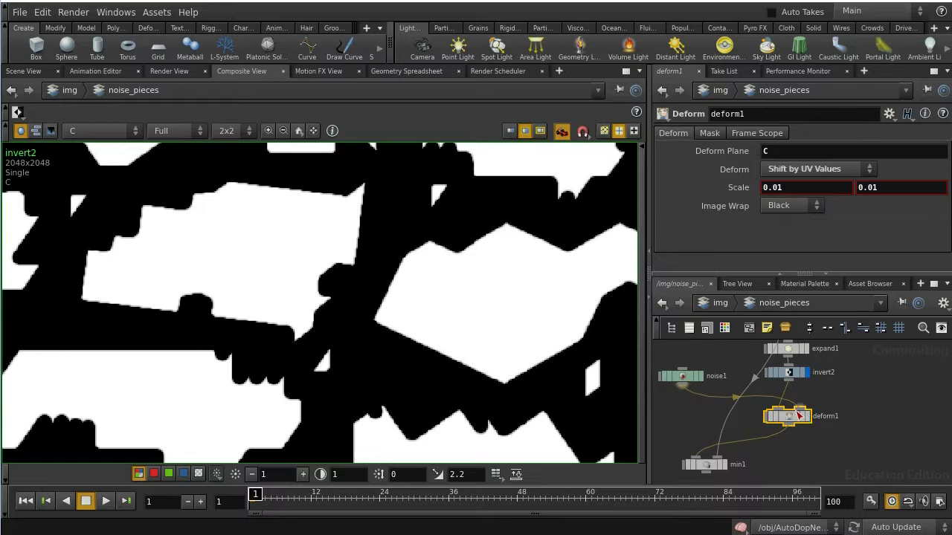
scroll(860, 412, "up", 3)
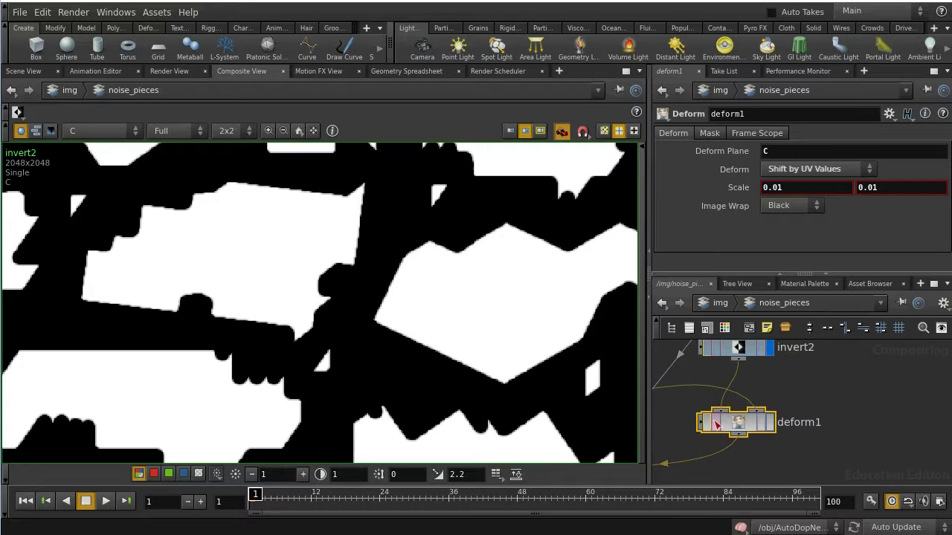
middle_click_drag(676, 435, 778, 423)
- Display noise1 in the viewer and review its Image and Noise settings (Spatial Frequency 70, Shift -0.2)
left_click(778, 415)
left_click(817, 412)
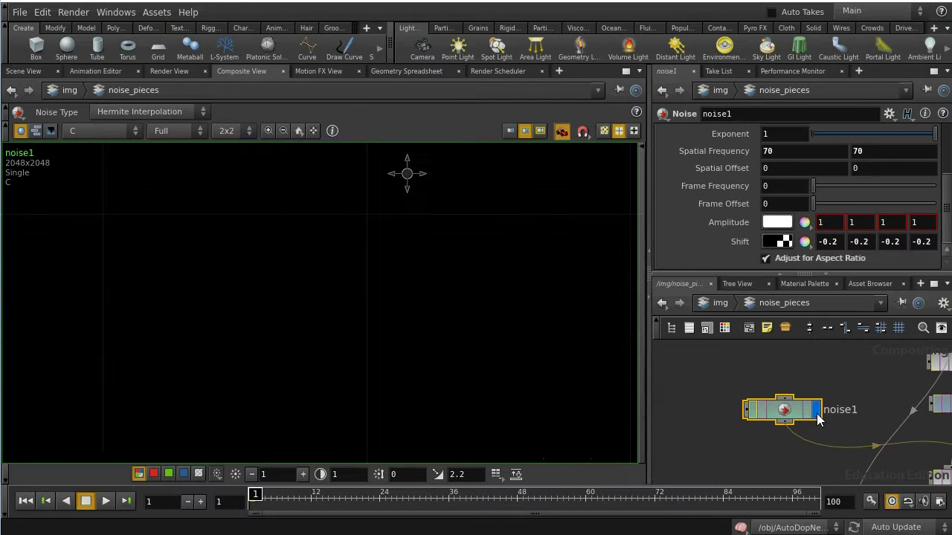
scroll(524, 311, "down", 4)
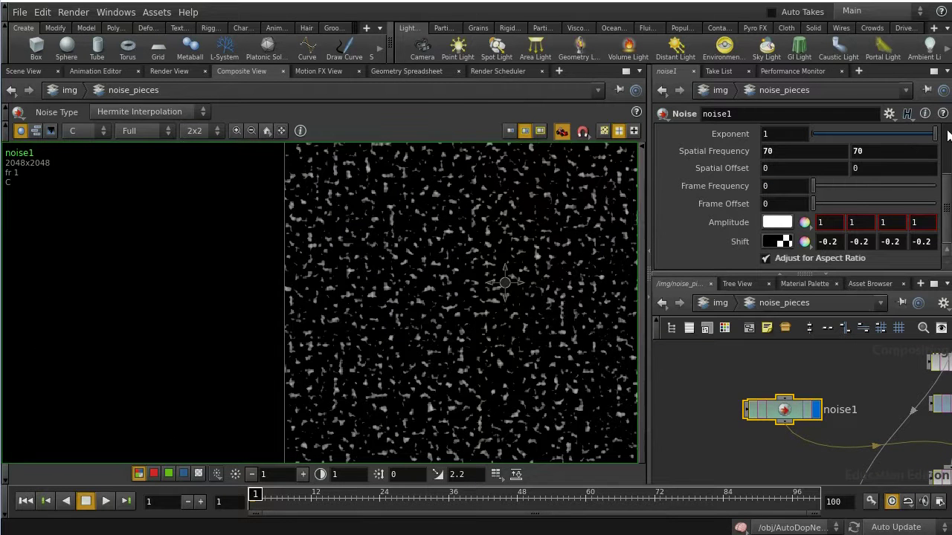
scroll(947, 133, "up", 3)
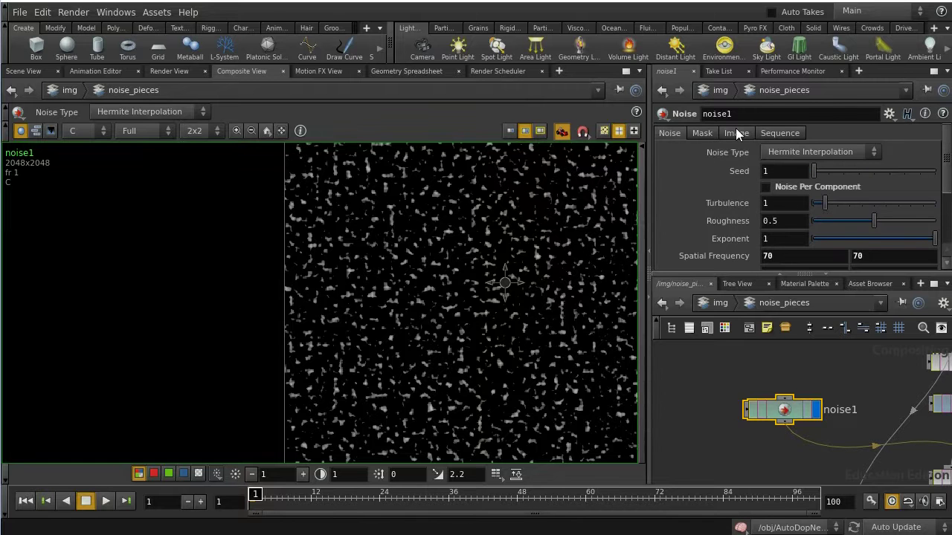
left_click(735, 130)
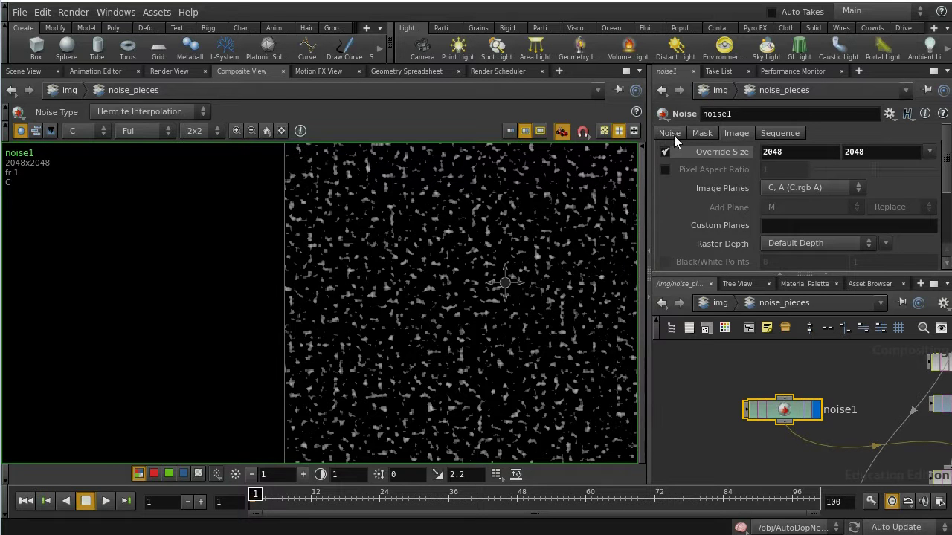
left_click(671, 134)
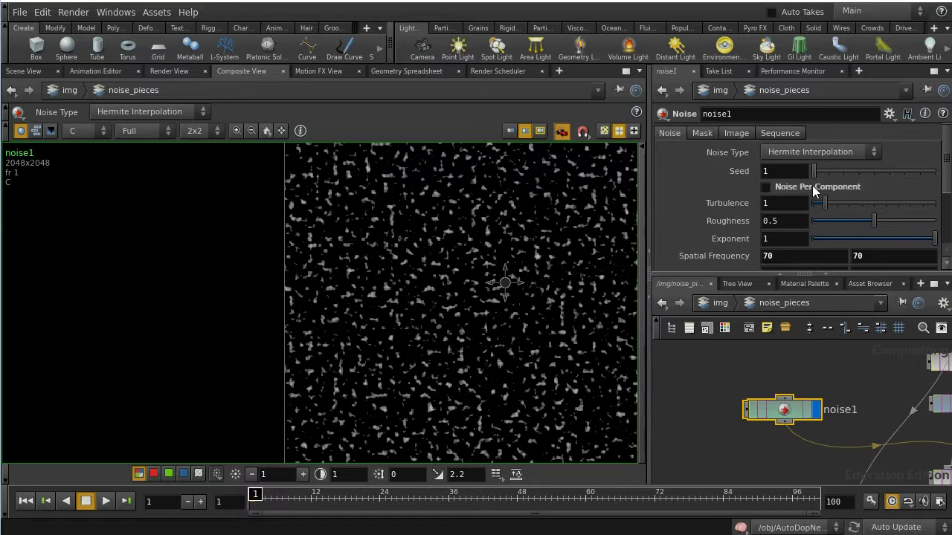
- Inspect the noise blobs' pixel values, then display deform1's output in the viewer
middle_click_drag(517, 201, 438, 198)
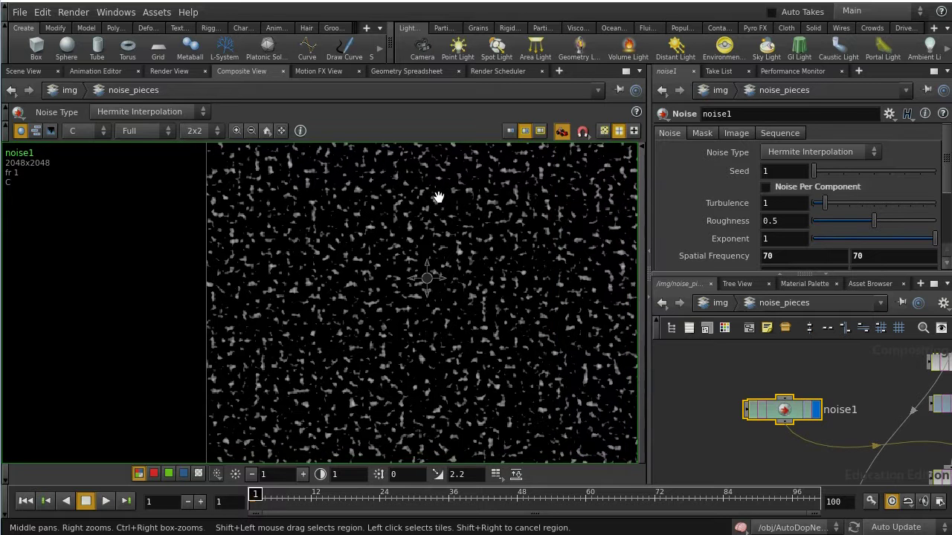
scroll(438, 197, "down", 2)
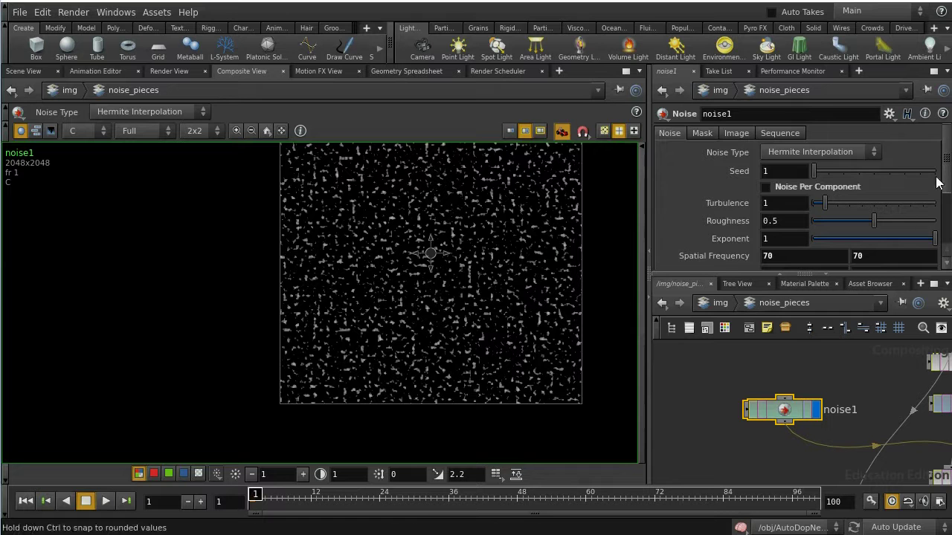
scroll(943, 186, "down", 3)
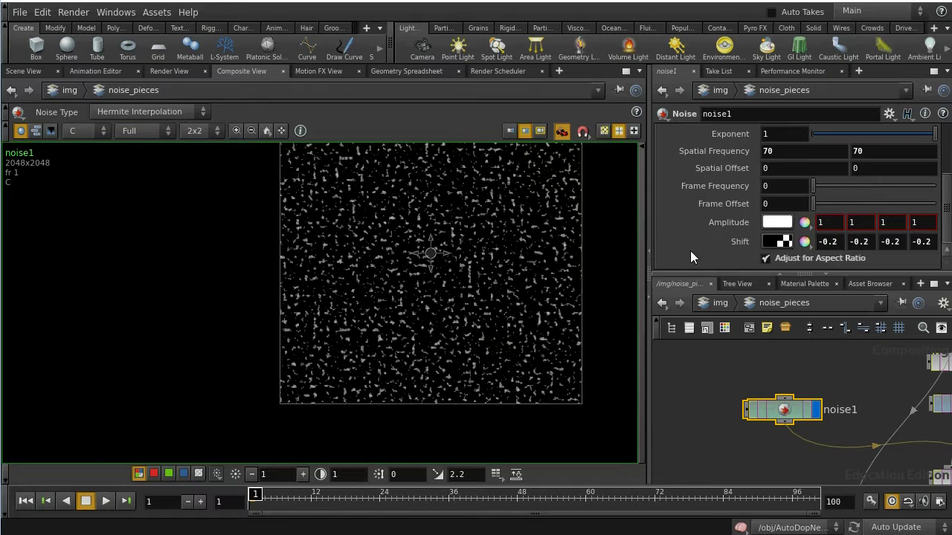
scroll(558, 311, "up", 10)
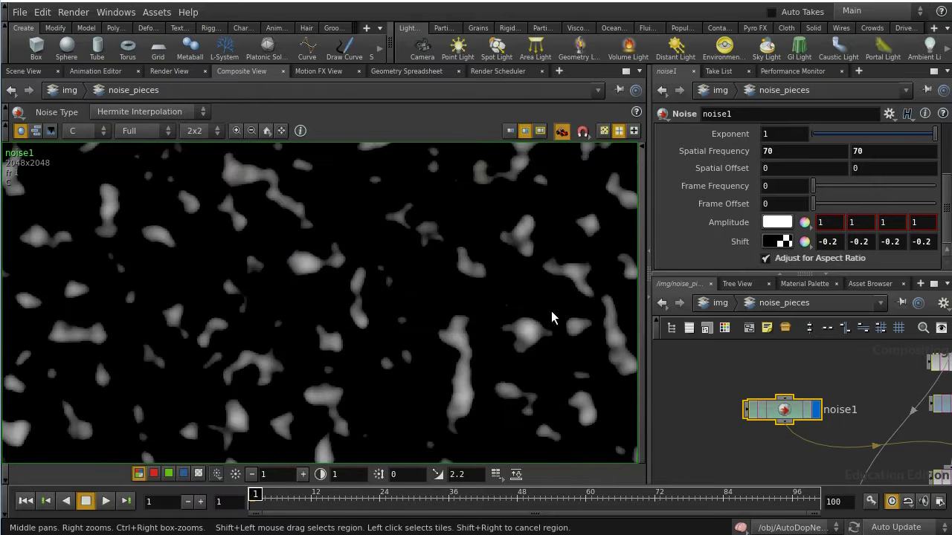
left_click_drag(522, 300, 647, 407)
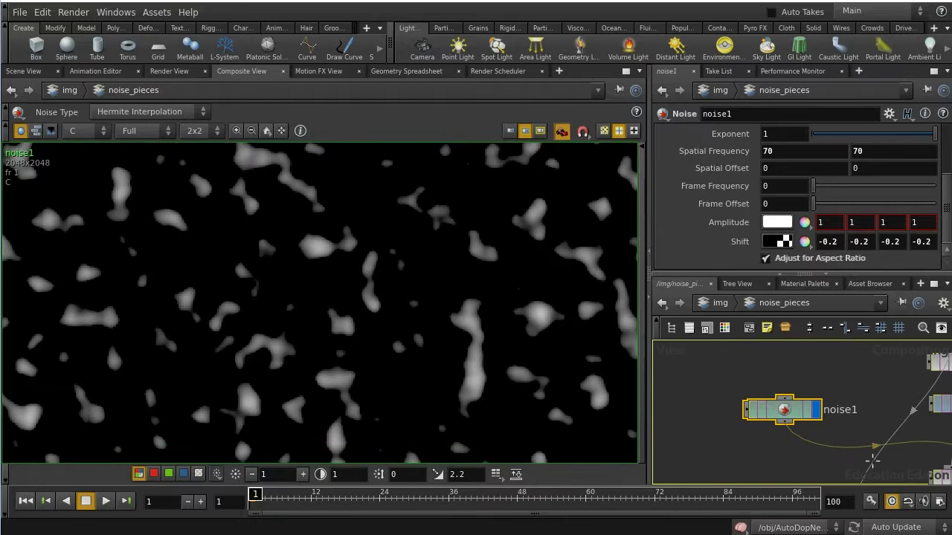
middle_click_drag(873, 454, 714, 376)
left_click(871, 397)
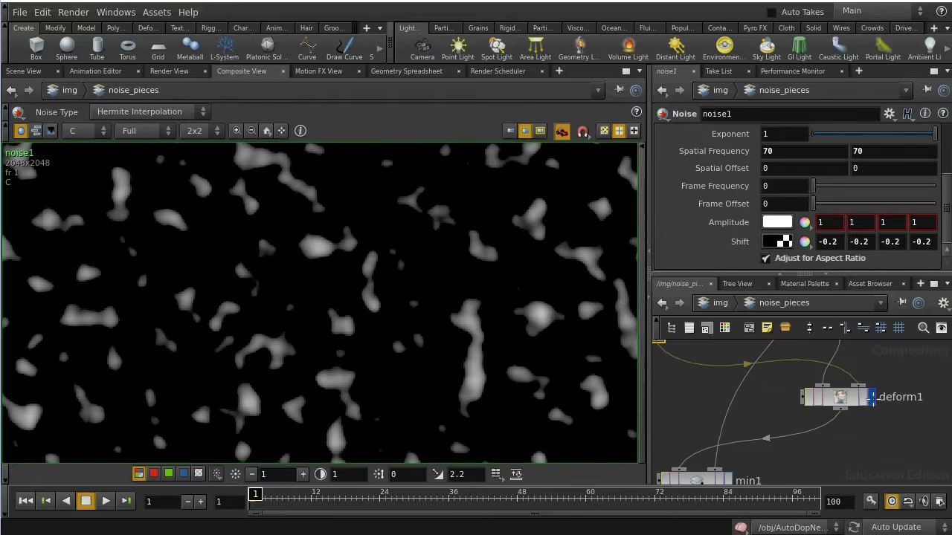
- Set deform1's Image Wrap to Repeat after inspecting the deformed mask
left_click(840, 397)
left_click_drag(457, 335, 202, 409)
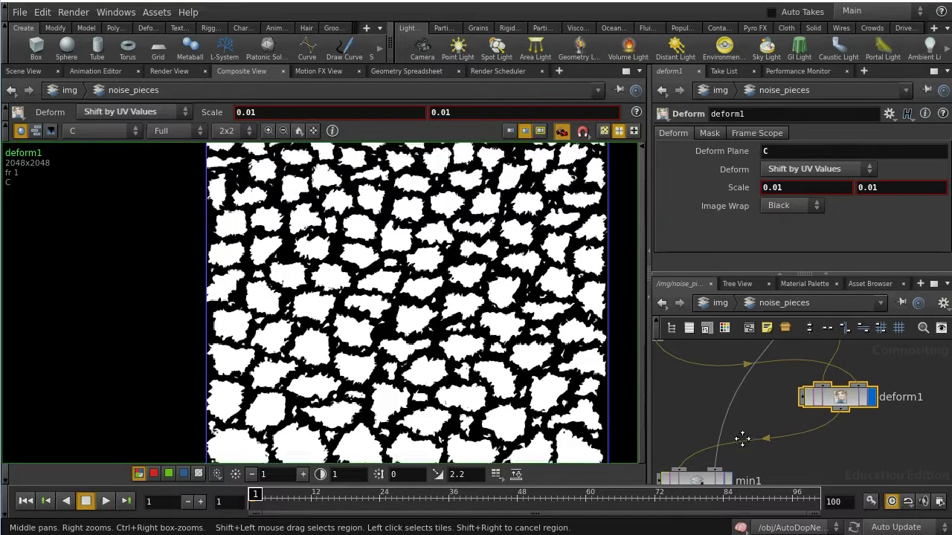
left_click_drag(452, 389, 449, 414)
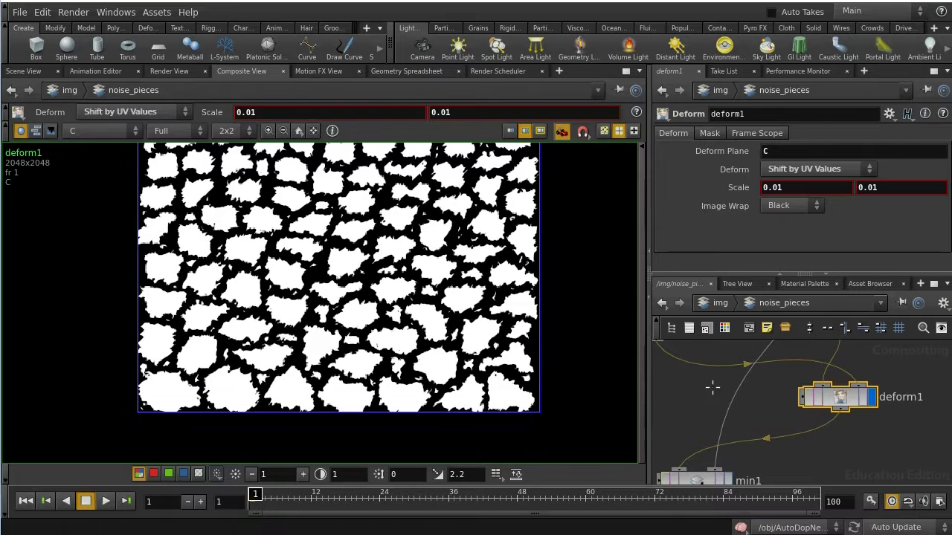
middle_click_drag(712, 388, 759, 442)
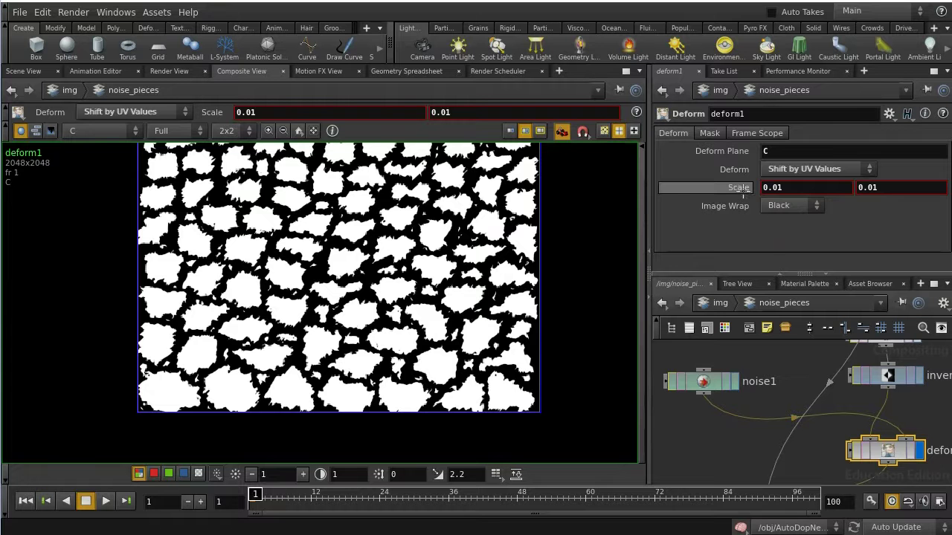
left_click(779, 207)
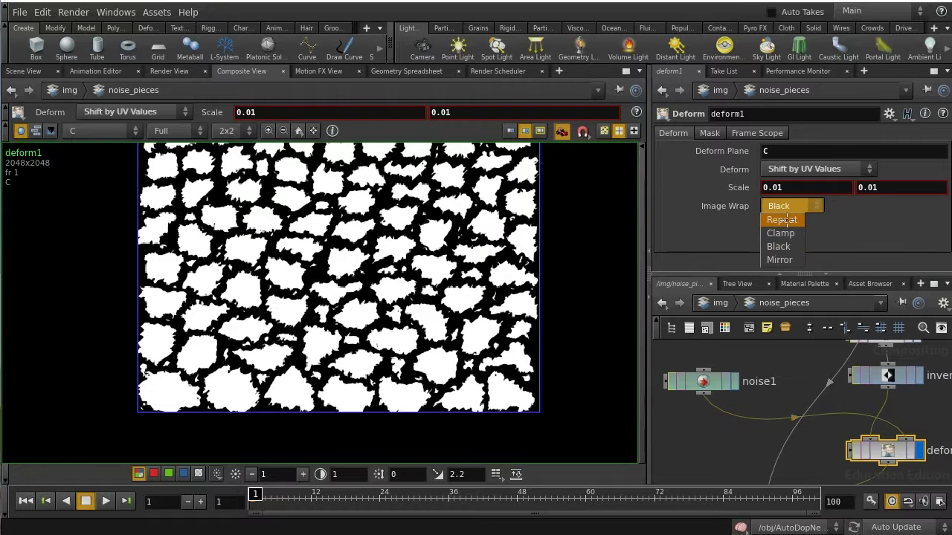
left_click(787, 220)
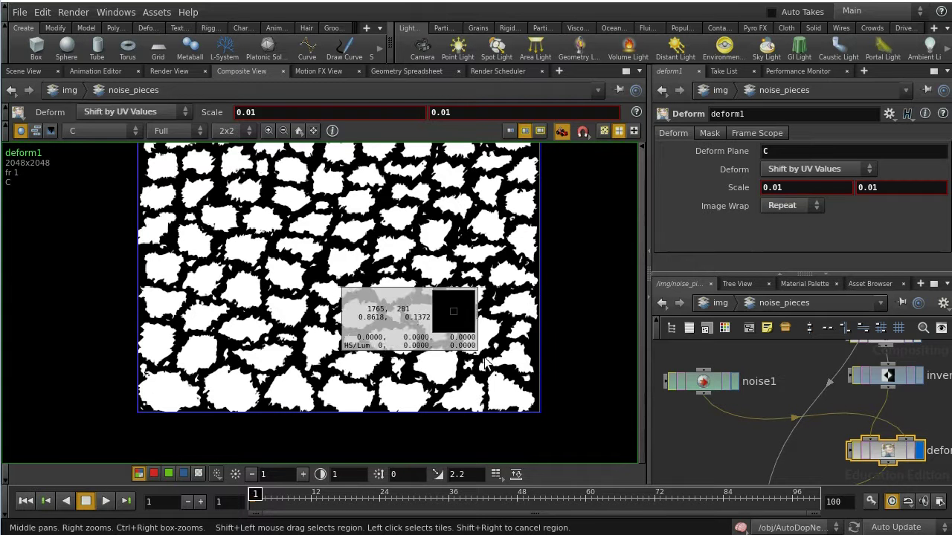
- Pan and zoom the viewer and network to inspect the mask and locate min1
scroll(483, 358, "up", 5)
scroll(484, 359, "up", 2)
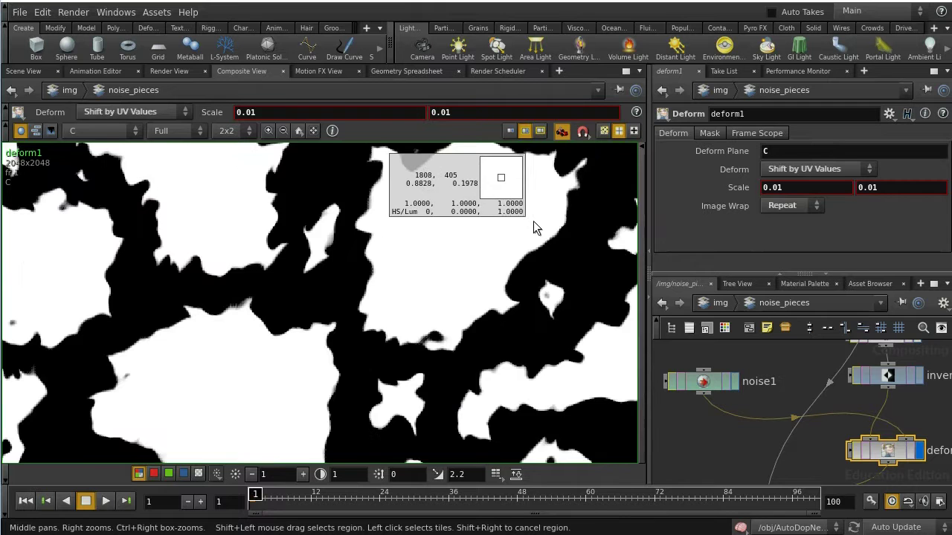
scroll(533, 221, "down", 2)
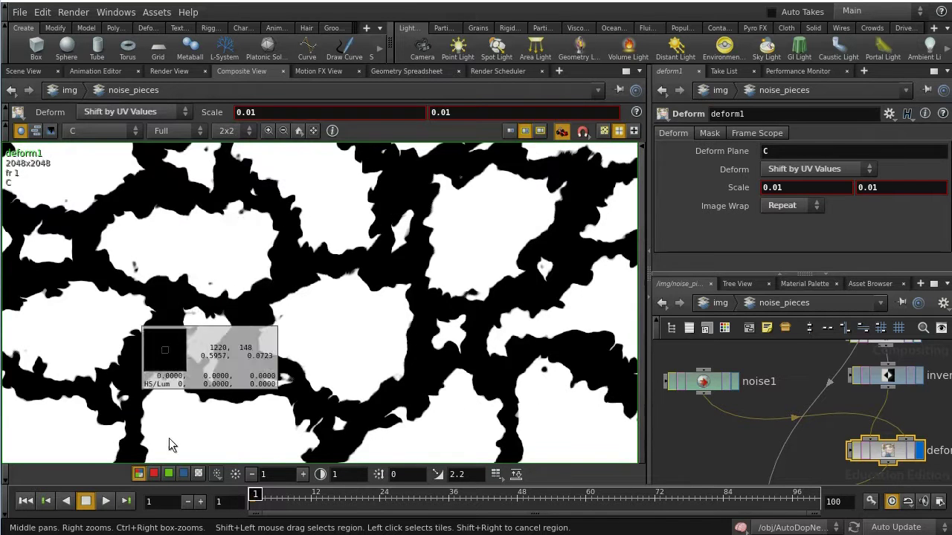
scroll(319, 329, "down", 4)
scroll(319, 334, "down", 2)
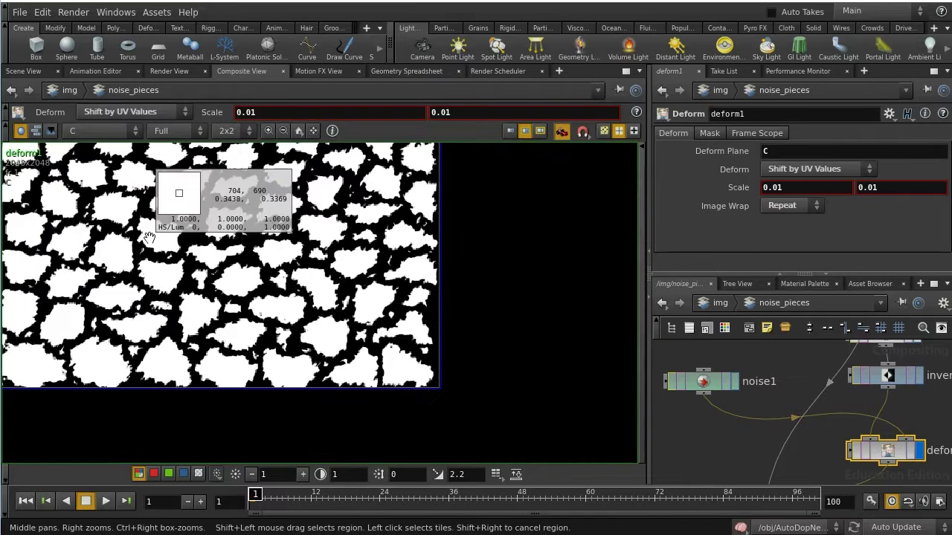
middle_click_drag(156, 178, 211, 268)
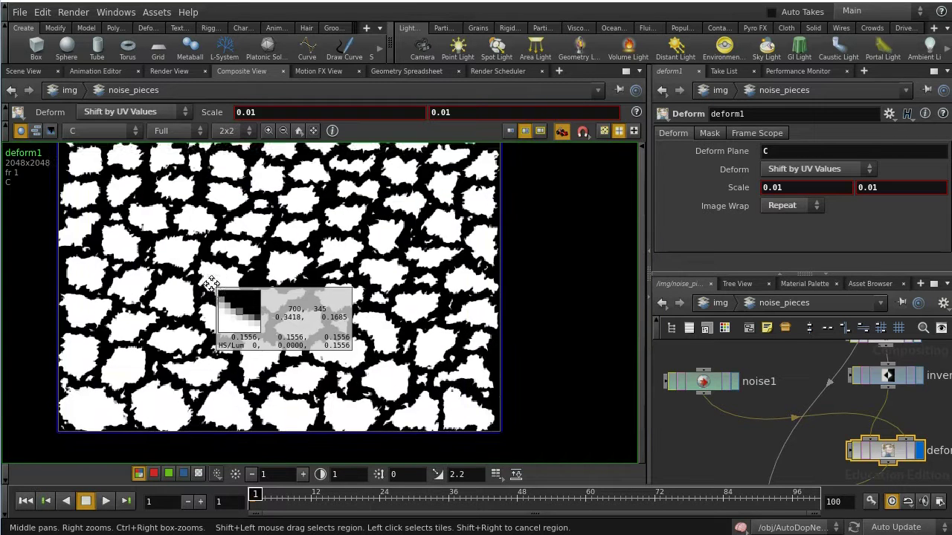
middle_click_drag(885, 476, 831, 401)
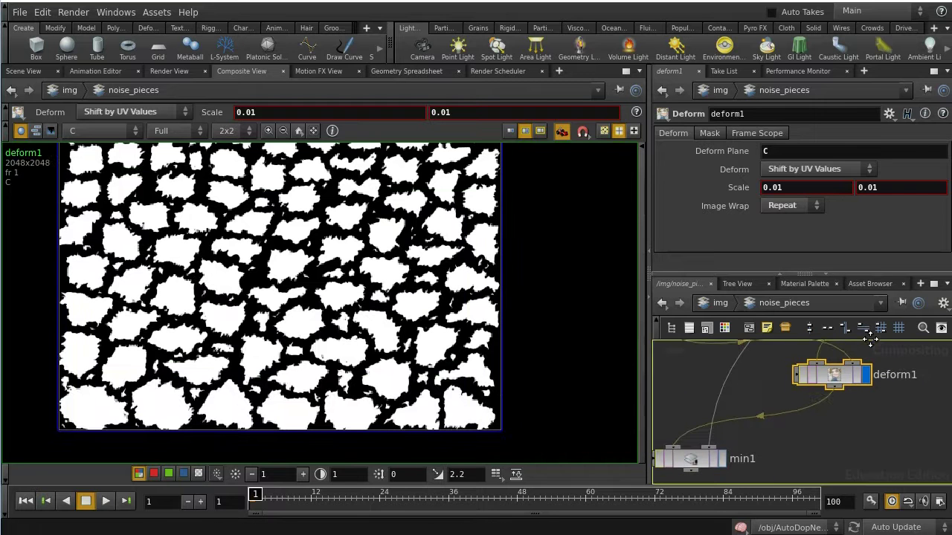
scroll(837, 429, "down", 3)
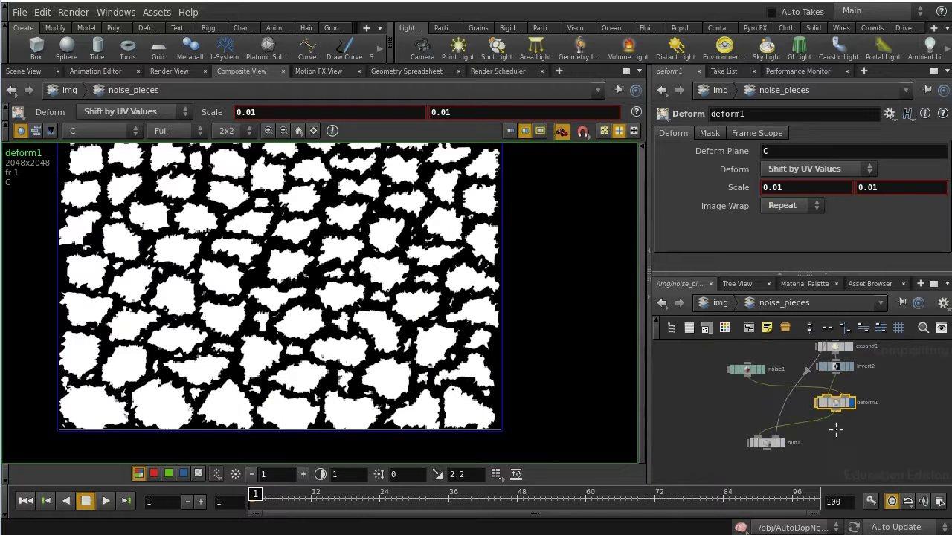
middle_click_drag(868, 381, 888, 404)
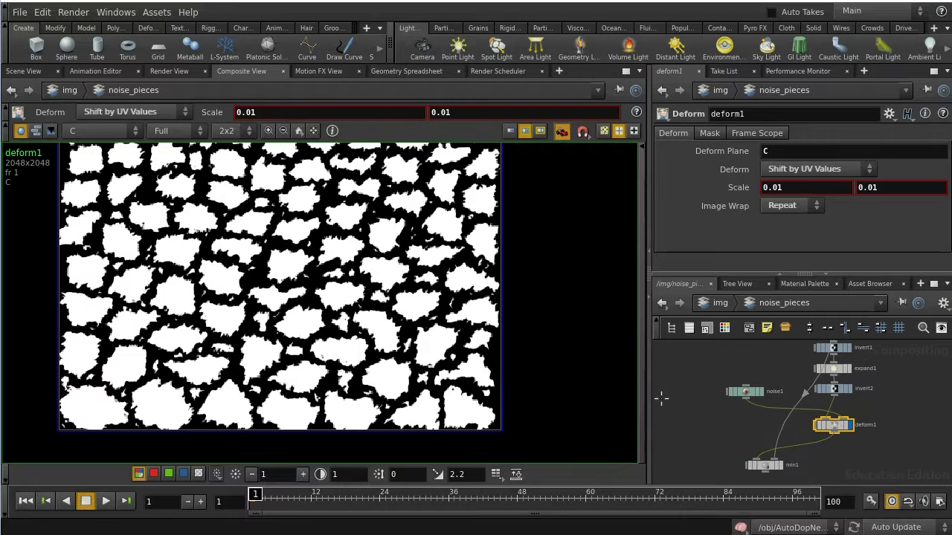
left_click_drag(469, 372, 505, 352)
- Display min1's ragged island mask, check its pixel values, and go up to /img with U
left_click(779, 466)
scroll(377, 357, "up", 5)
left_click(377, 357)
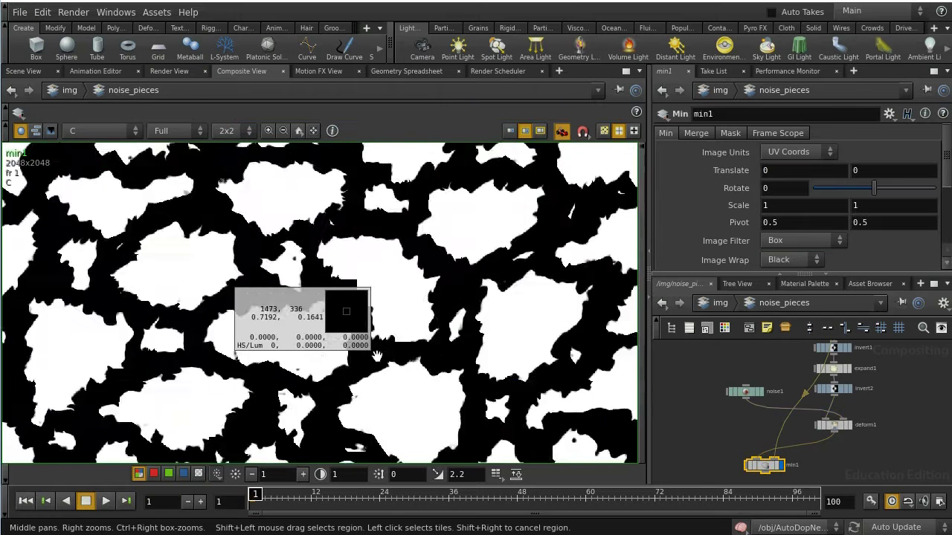
scroll(432, 231, "down", 3)
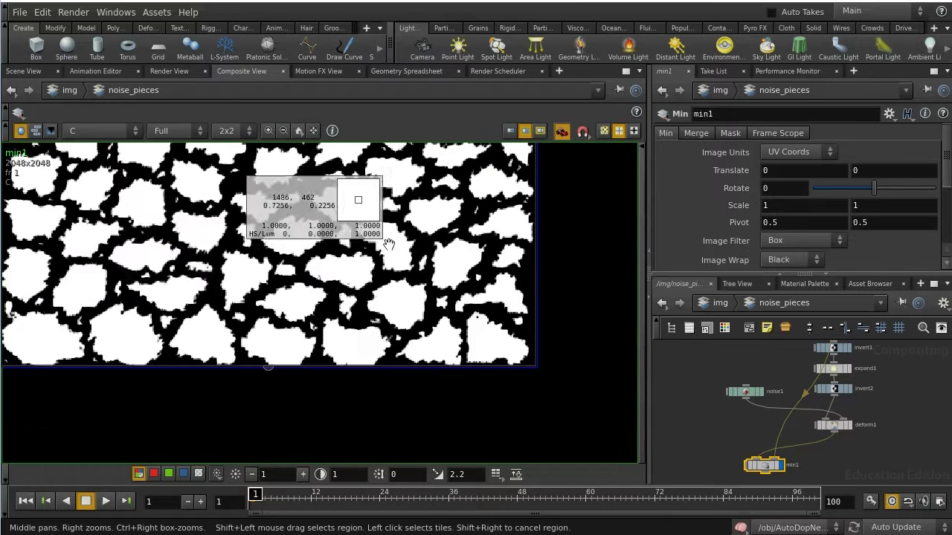
left_click_drag(389, 244, 521, 261)
key("u")
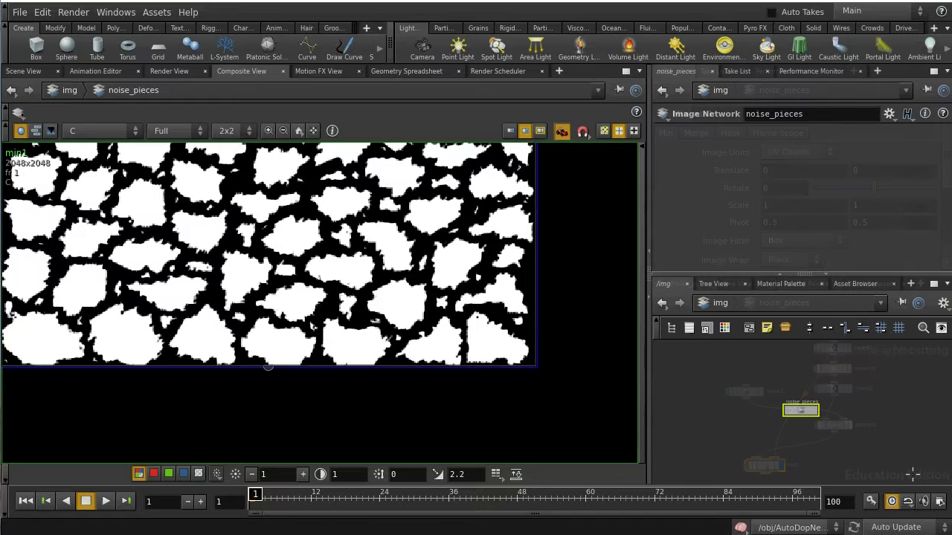
left_click_drag(349, 343, 328, 253)
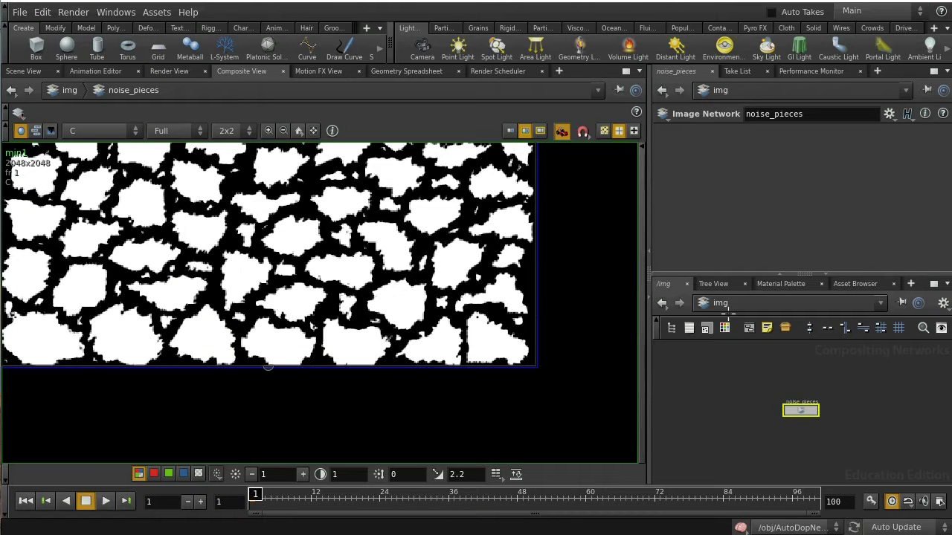
- Switch the network pane to /shop and dive into ash_coloured_clay
left_click(718, 302)
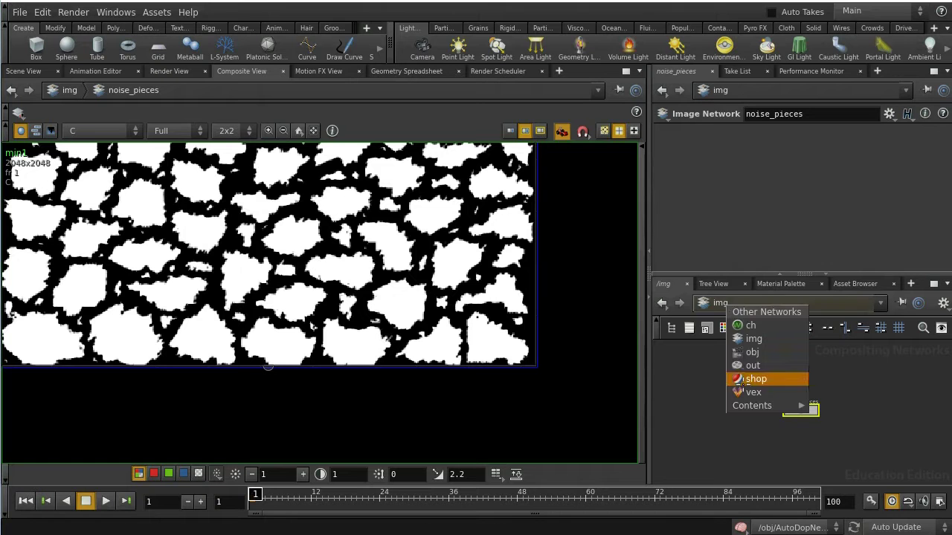
left_click(756, 379)
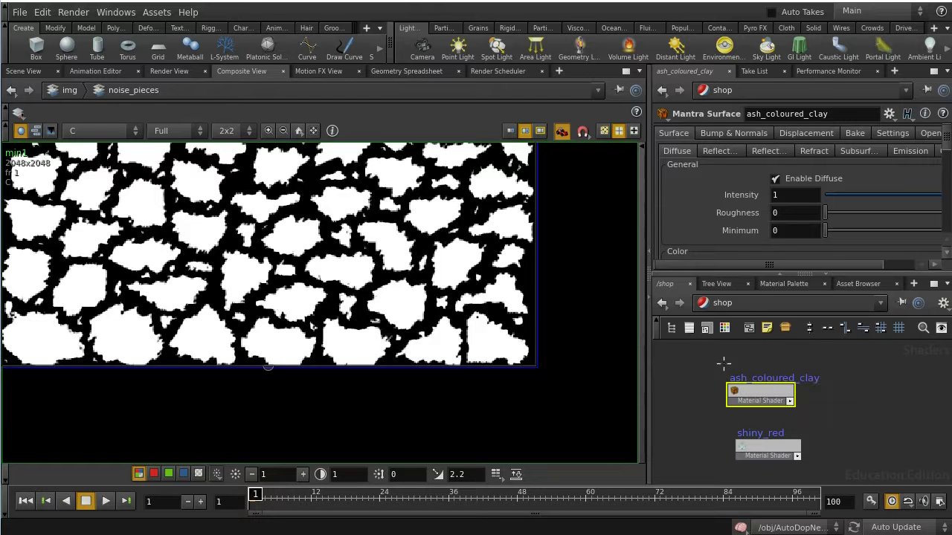
double_click(751, 390)
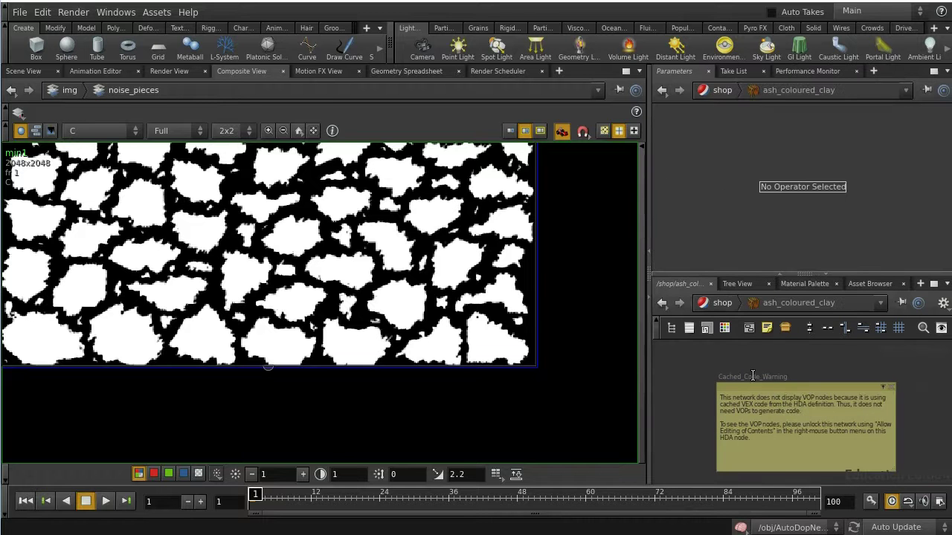
- Enable Allow Editing of Contents on ash_coloured_clay and dive into its VOP nodes
scroll(841, 405, "down", 3)
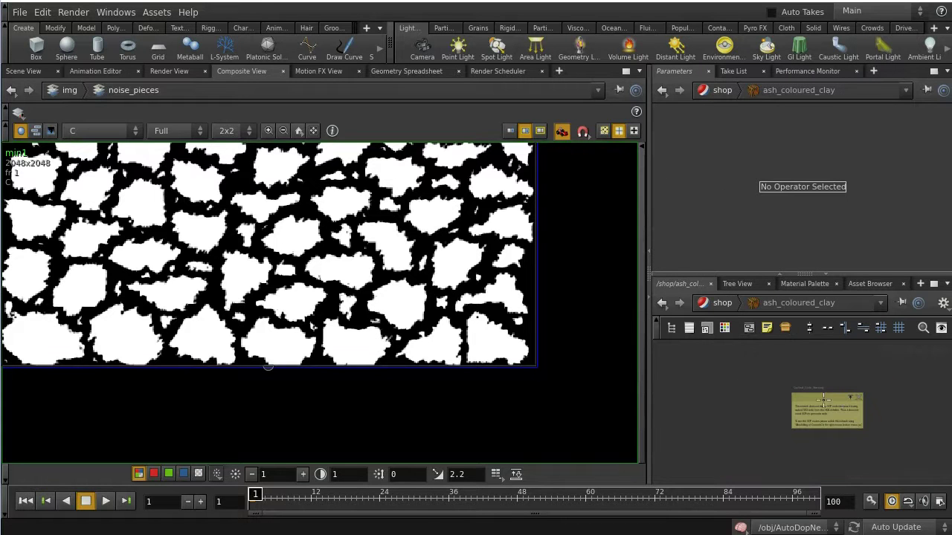
scroll(823, 400, "up", 4)
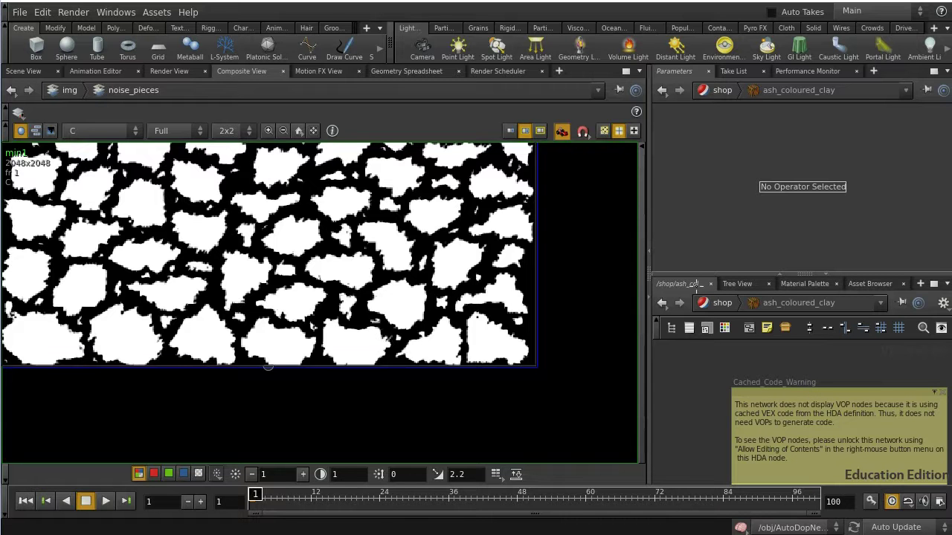
left_click(715, 303)
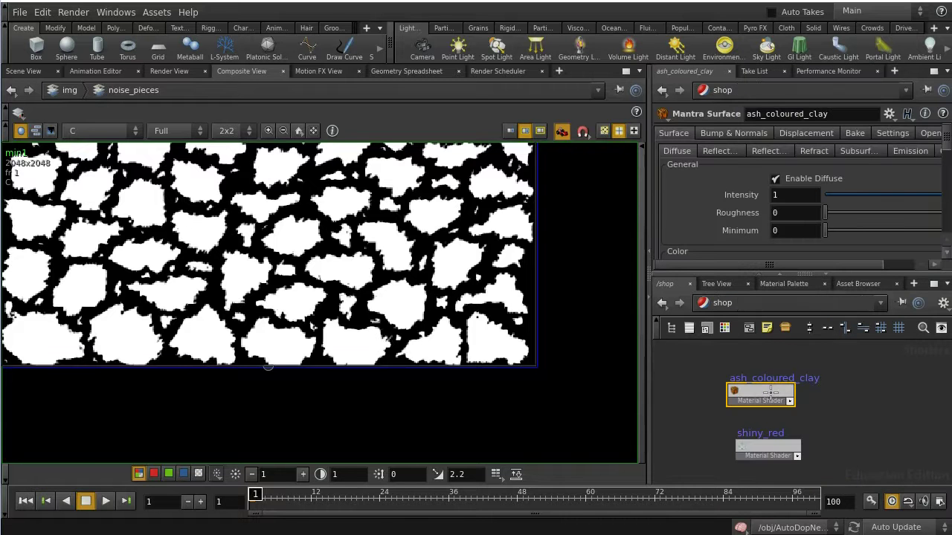
right_click(770, 393)
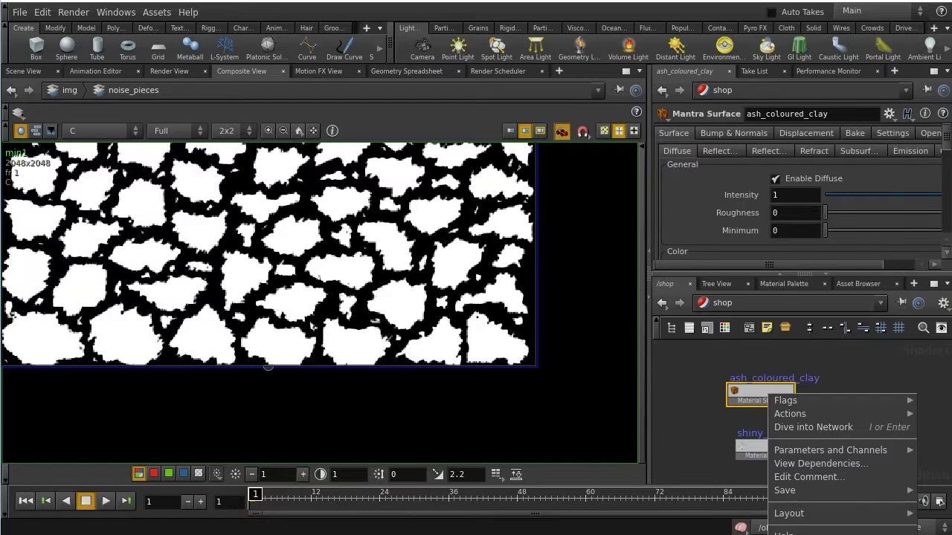
left_click(803, 279)
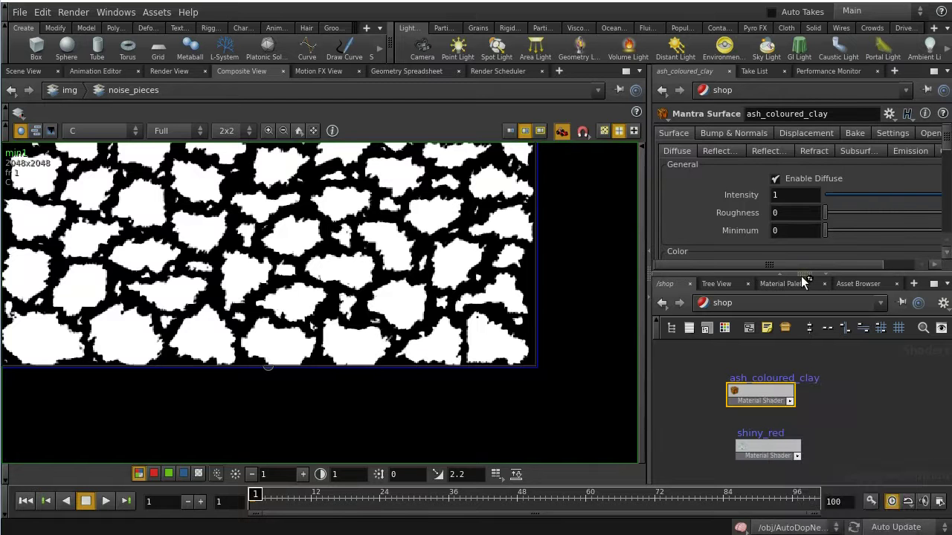
left_click(800, 273)
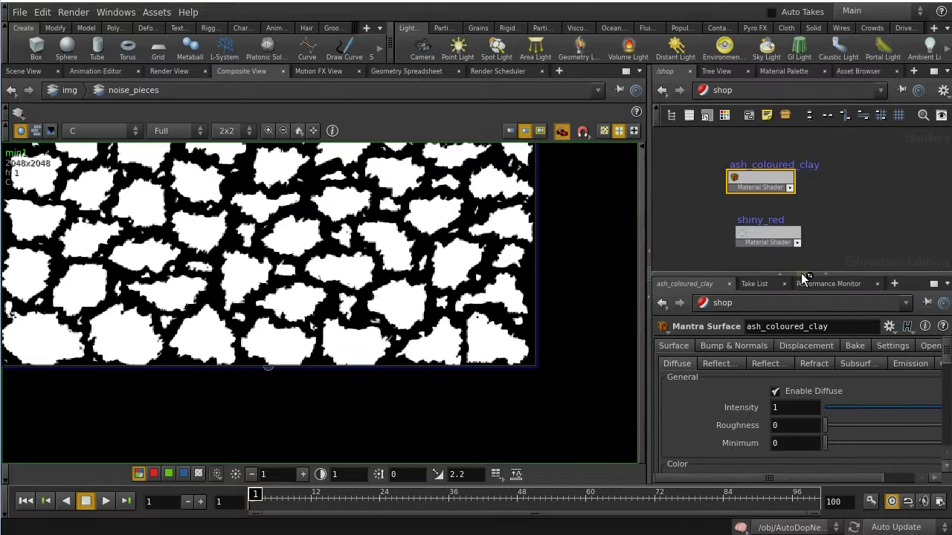
right_click(769, 177)
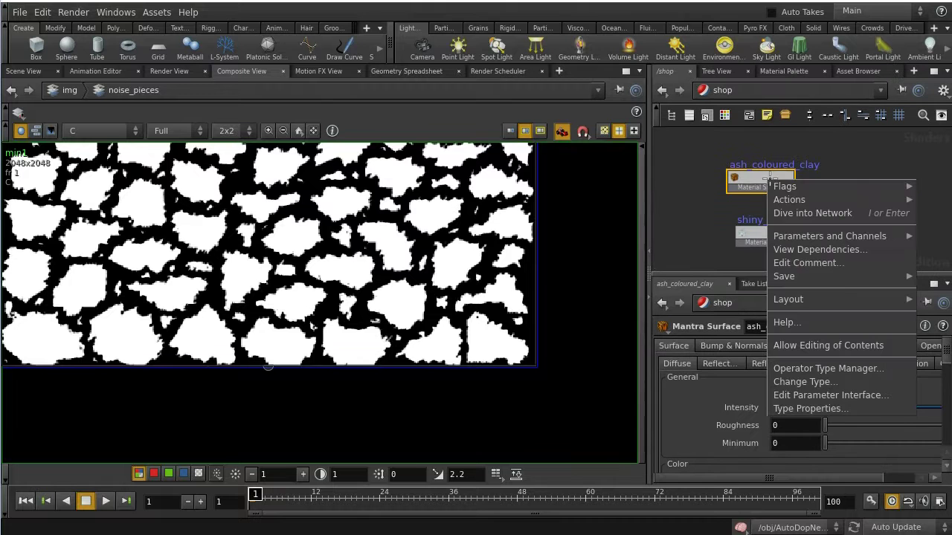
left_click(806, 346)
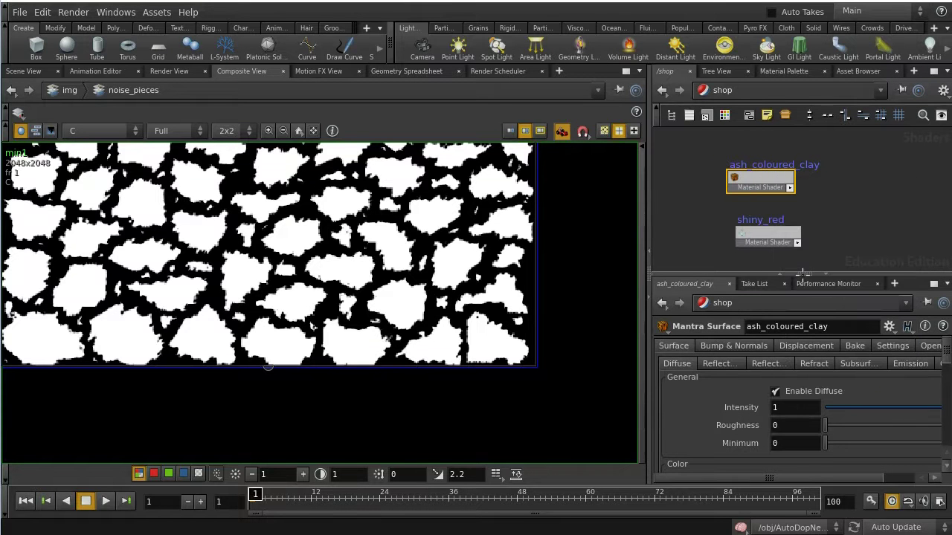
left_click(828, 273)
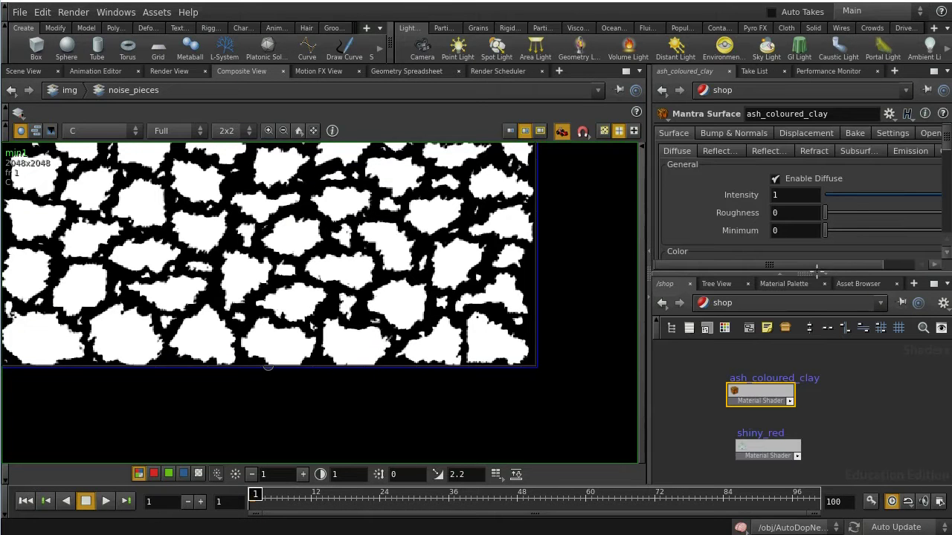
double_click(766, 393)
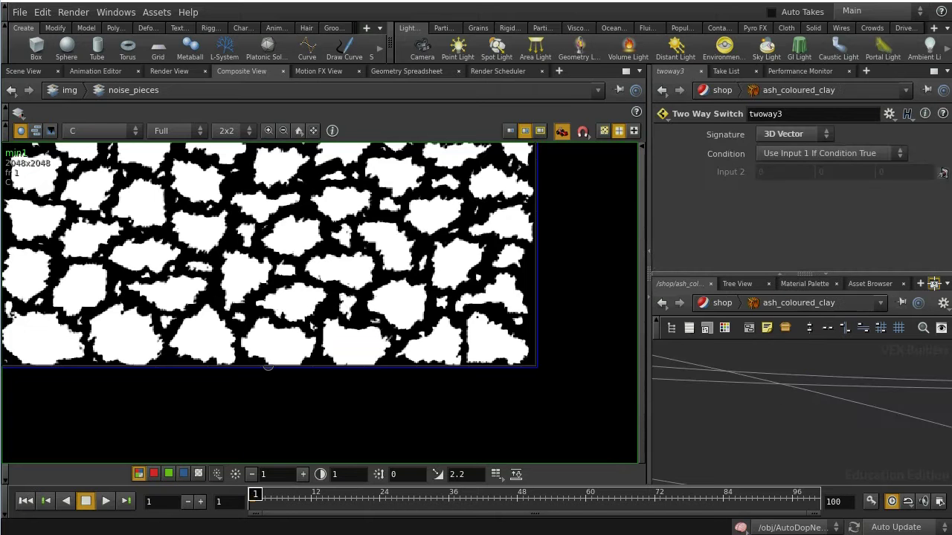
- Maximize the shader network pane and pan toward the network boxes
left_click(934, 283)
scroll(563, 228, "down", 8)
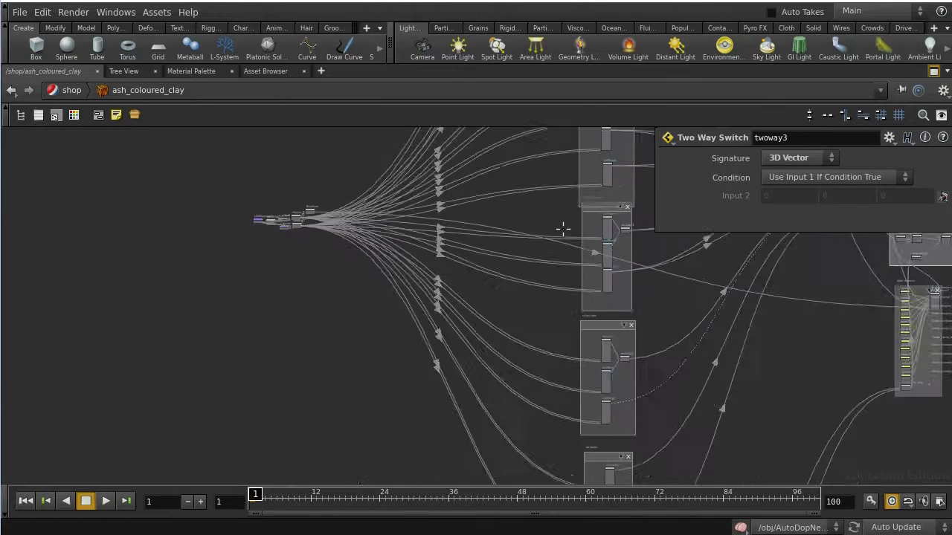
middle_click_drag(633, 334, 463, 321)
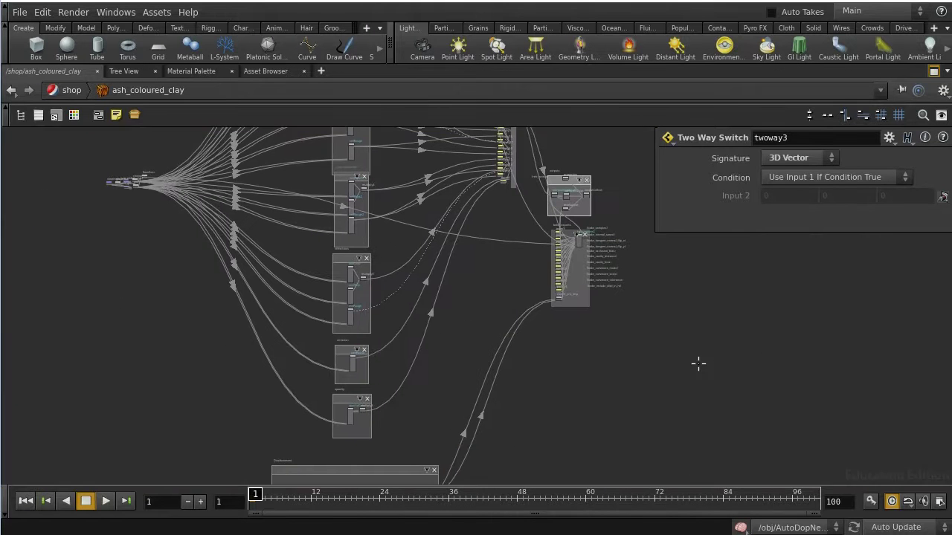
scroll(697, 364, "up", 8)
middle_click_drag(540, 310, 652, 487)
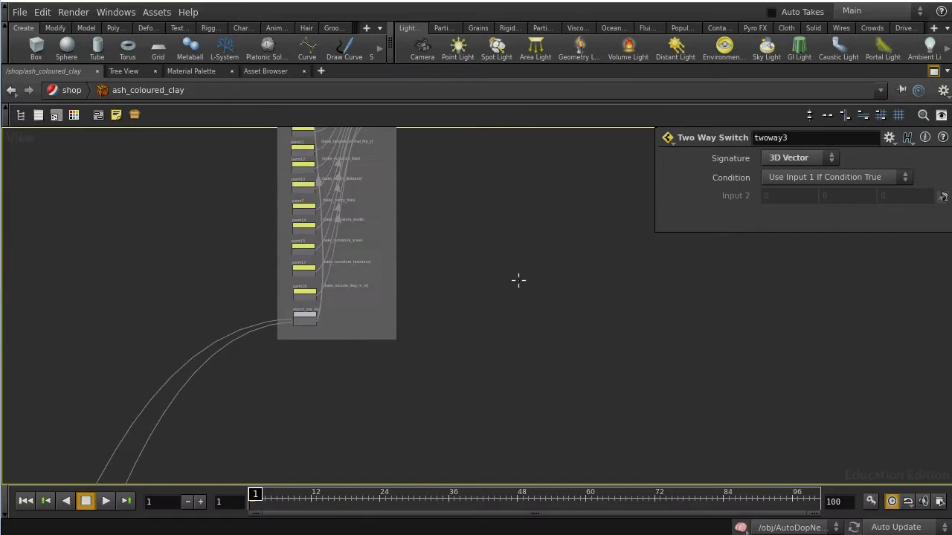
scroll(578, 403, "up", 6)
scroll(499, 345, "down", 5)
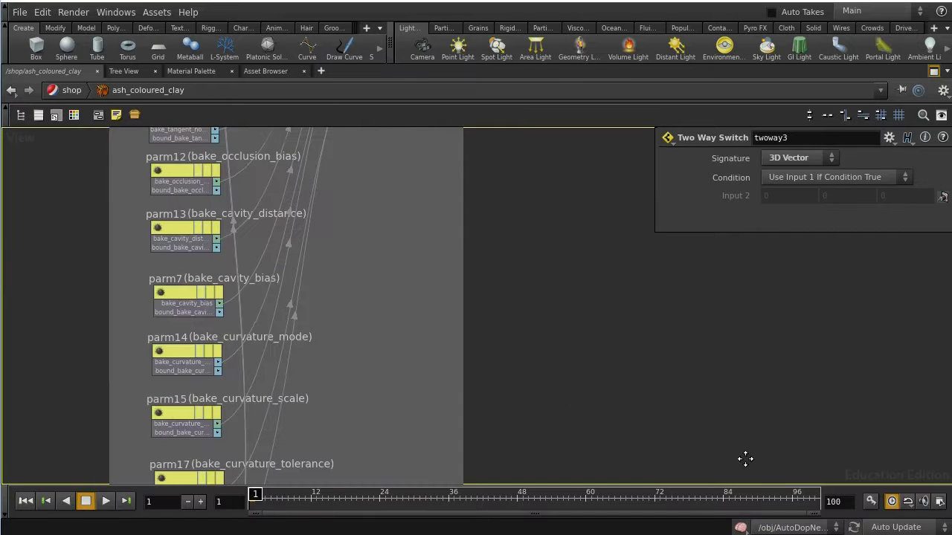
scroll(540, 249, "down", 4)
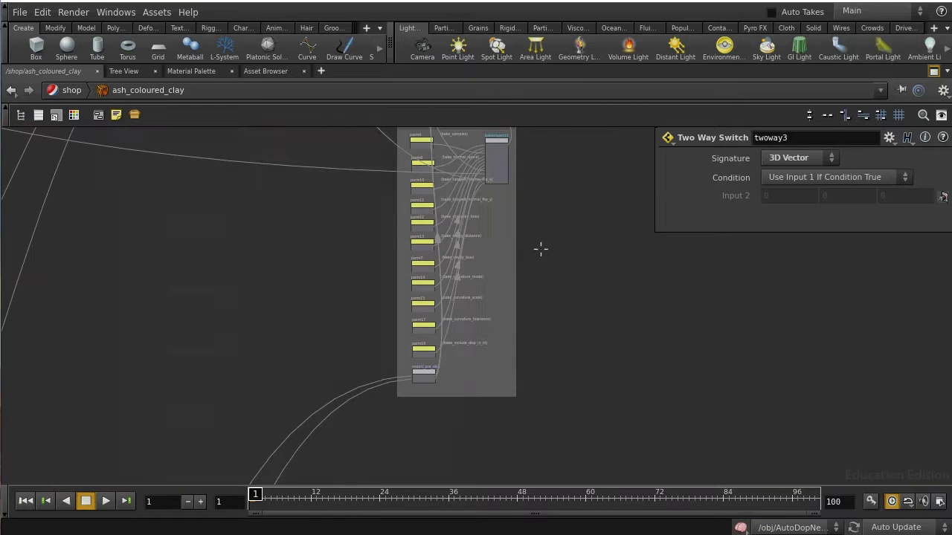
scroll(304, 304, "up", 5)
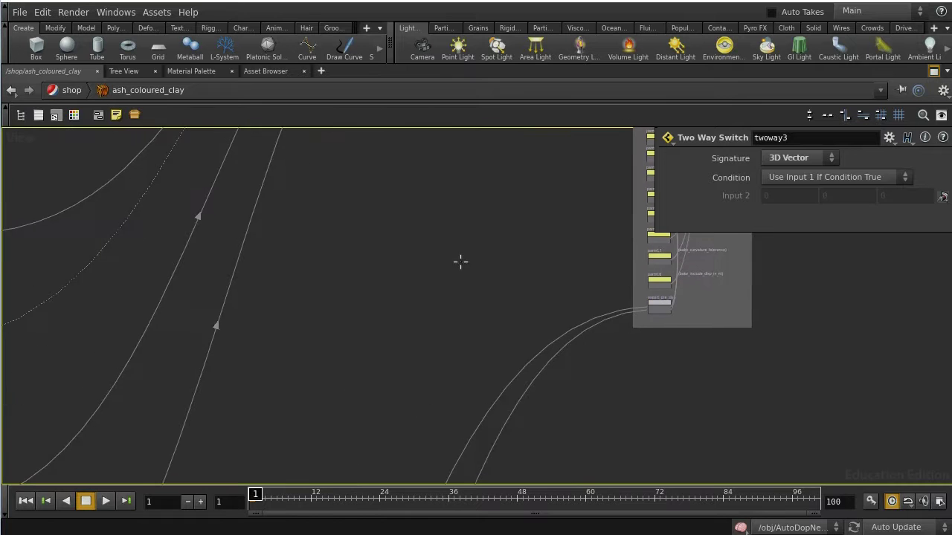
middle_click_drag(374, 380, 563, 229)
- Zoom and centre on opacityColor, multiply3, and opacityColor's inputs
middle_click_drag(488, 344, 663, 259)
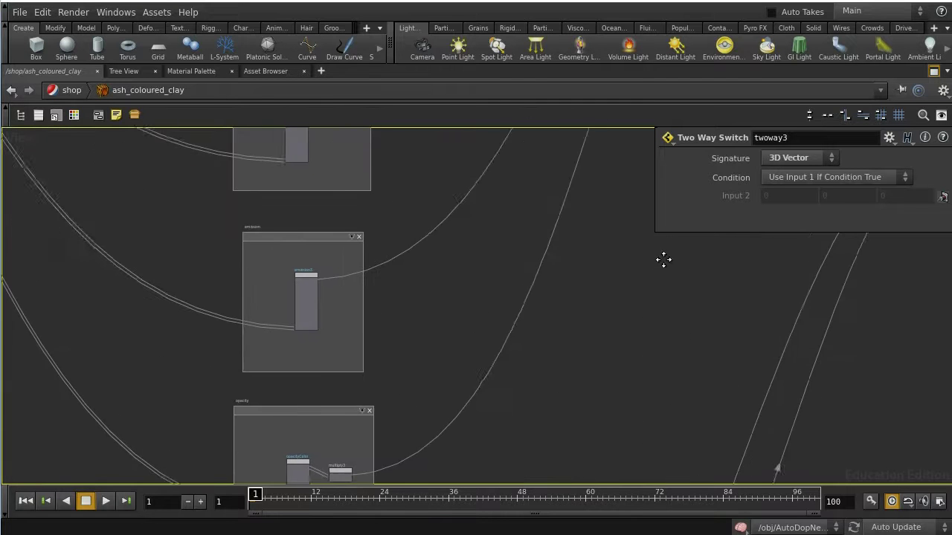
middle_click_drag(602, 385, 601, 304)
scroll(595, 236, "up", 5)
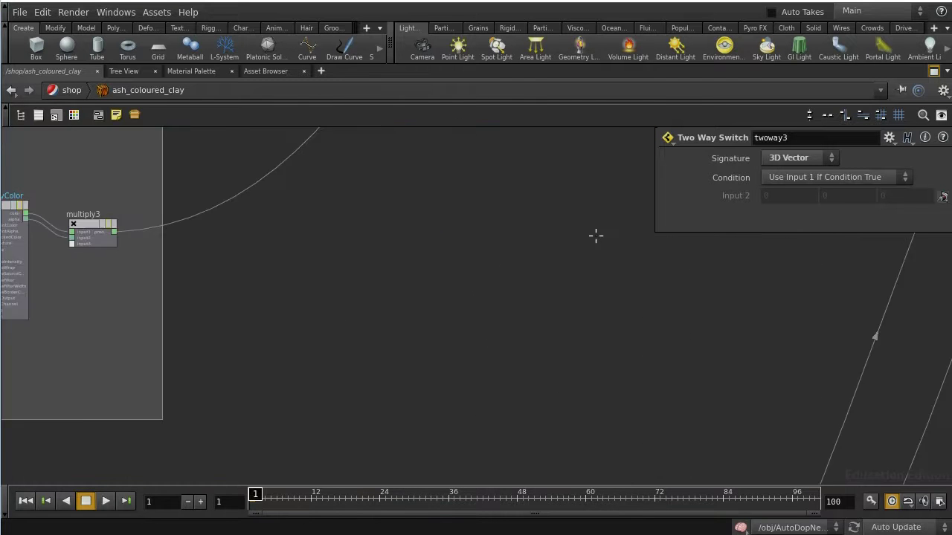
middle_click_drag(594, 236, 562, 275)
middle_click_drag(510, 304, 648, 310)
scroll(650, 308, "up", 2)
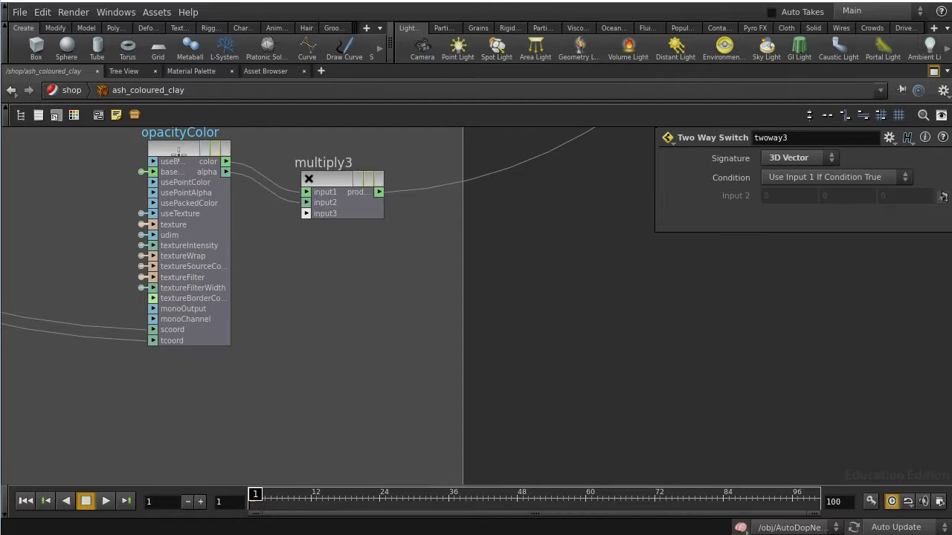
middle_click_drag(185, 417, 557, 399)
scroll(313, 387, "down", 2)
scroll(382, 372, "up", 5)
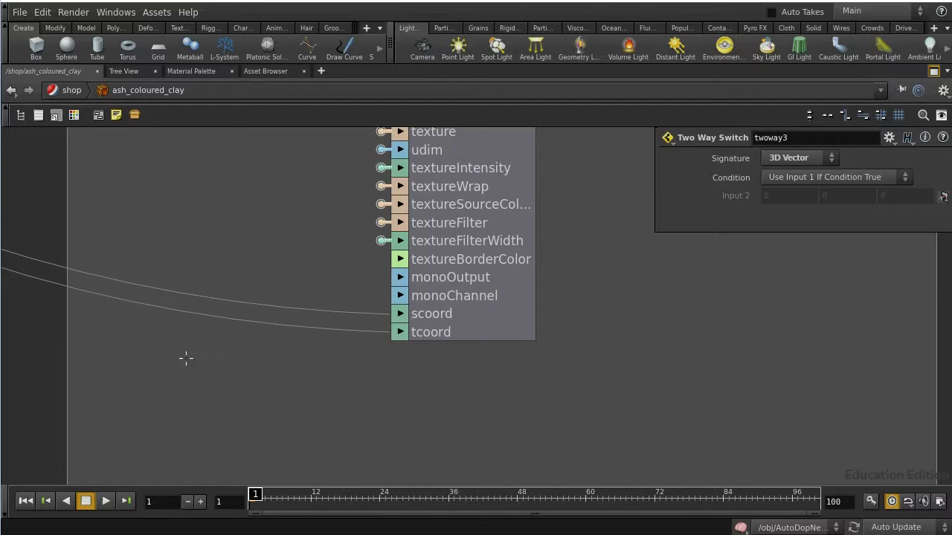
scroll(121, 370, "down", 3)
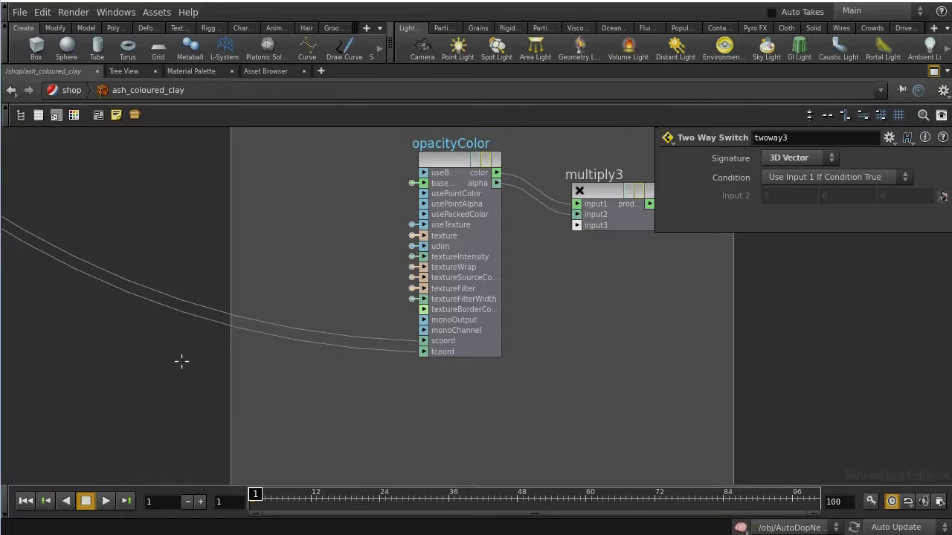
- Add a Shading Layer Parameter node reading Attribute Layer 2 (uv2)
key("Tab")
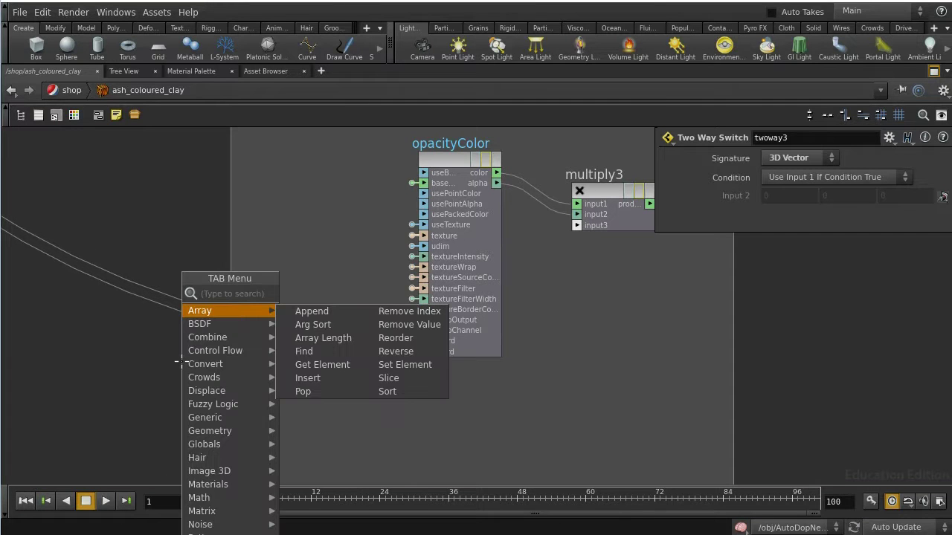
type("sad")
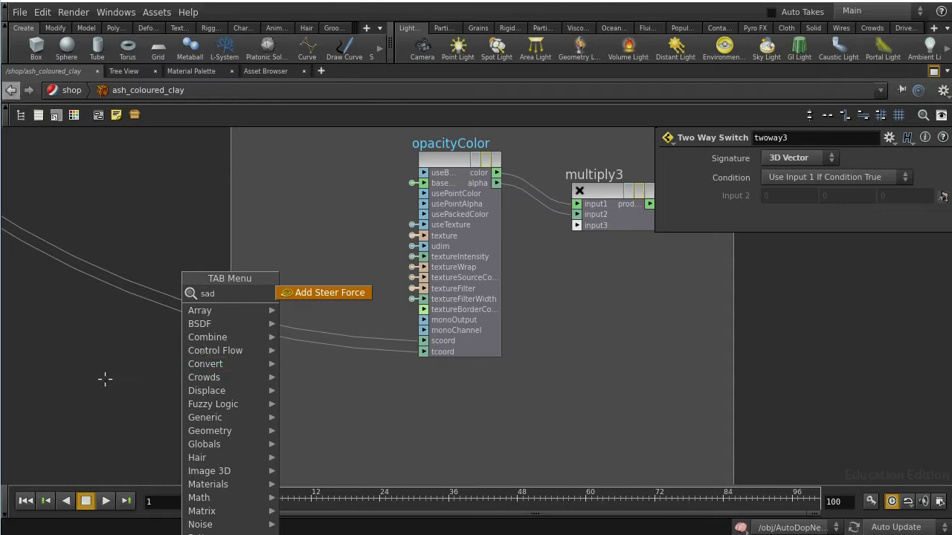
key("Escape")
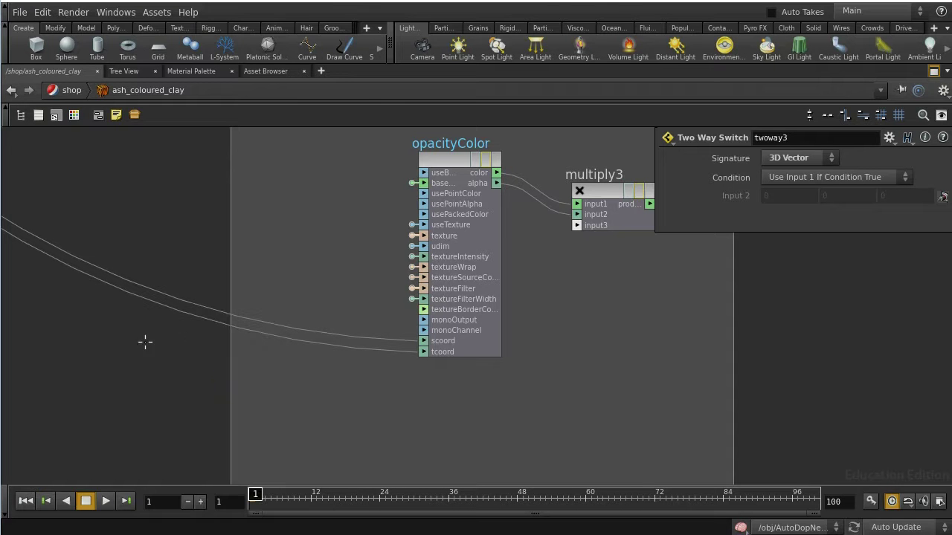
key("Tab")
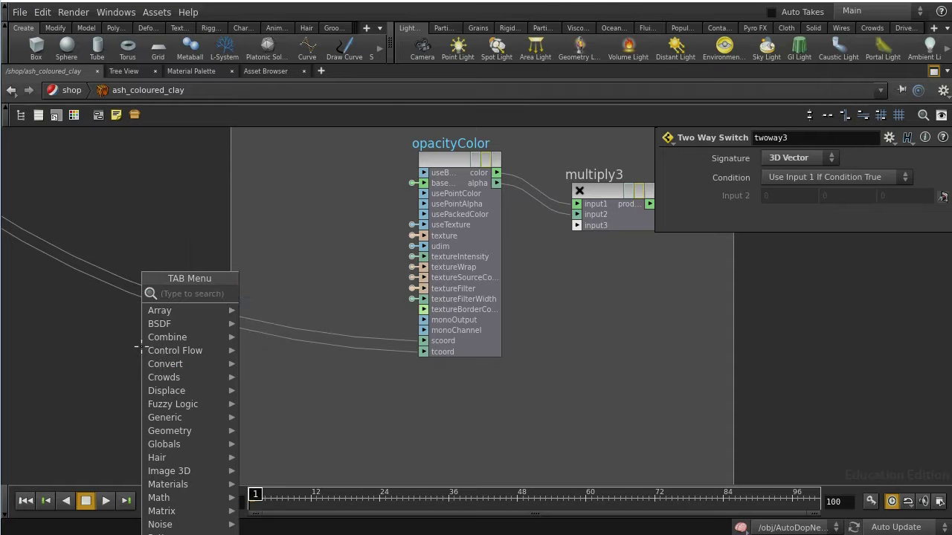
type("layer")
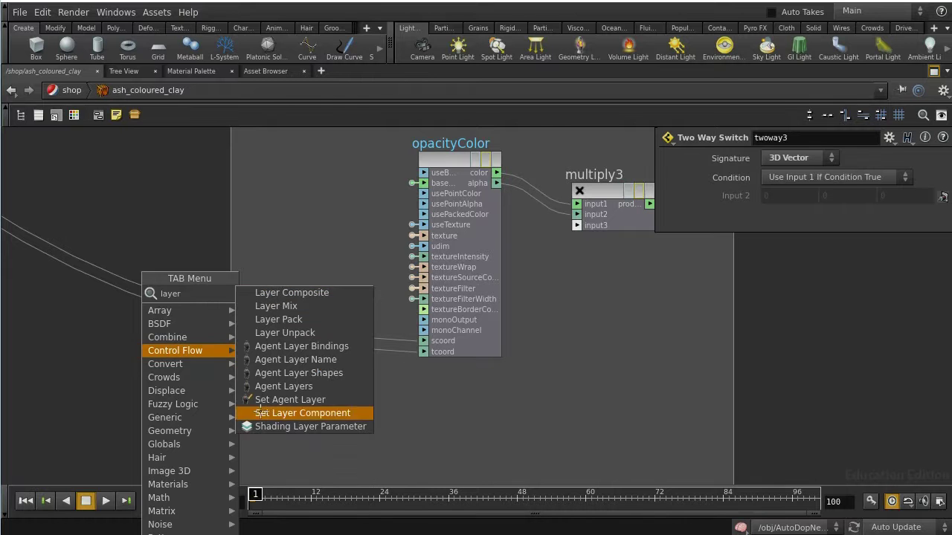
left_click(279, 426)
left_click(140, 393)
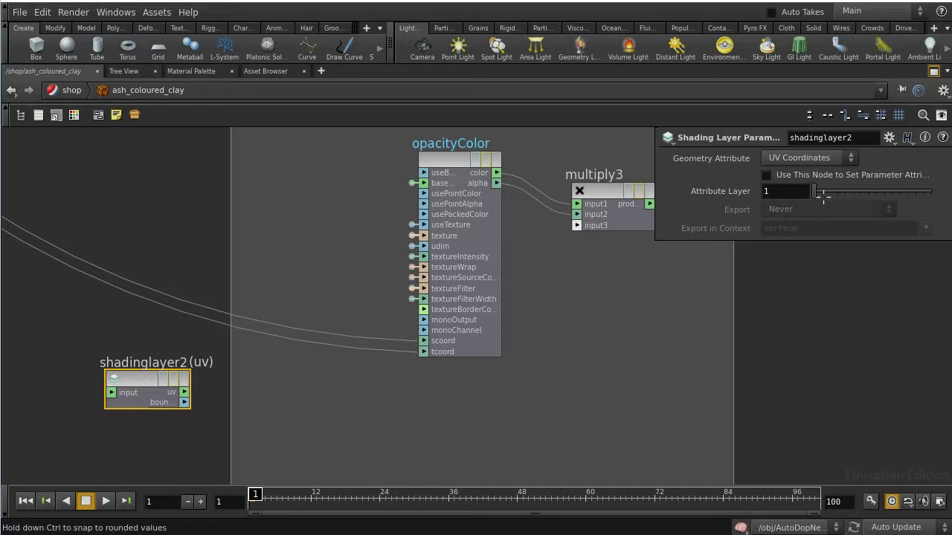
left_click_drag(814, 191, 822, 191)
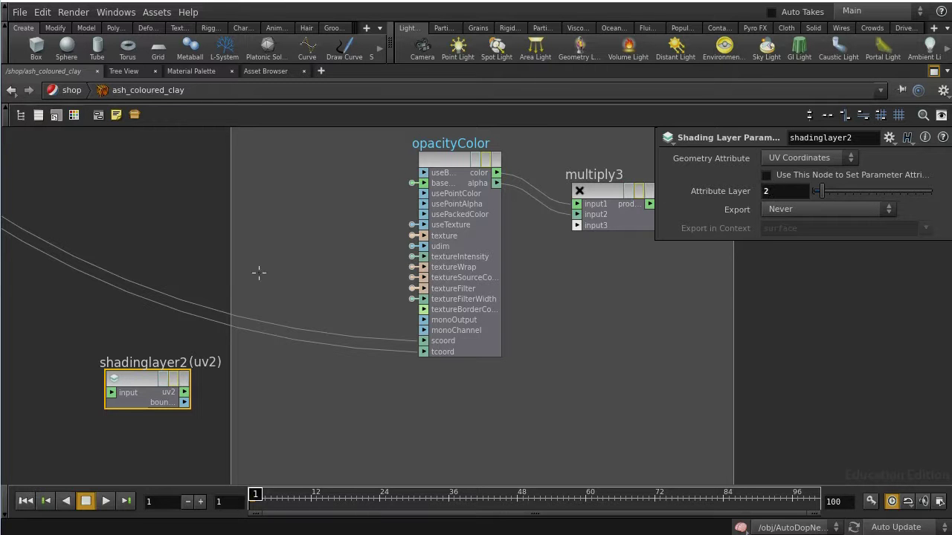
- Add a Vector to Float node from uv2 and wire fval1 into opacityColor's tcoord
left_click(187, 401)
left_click(208, 467)
left_click_drag(141, 377, 60, 356)
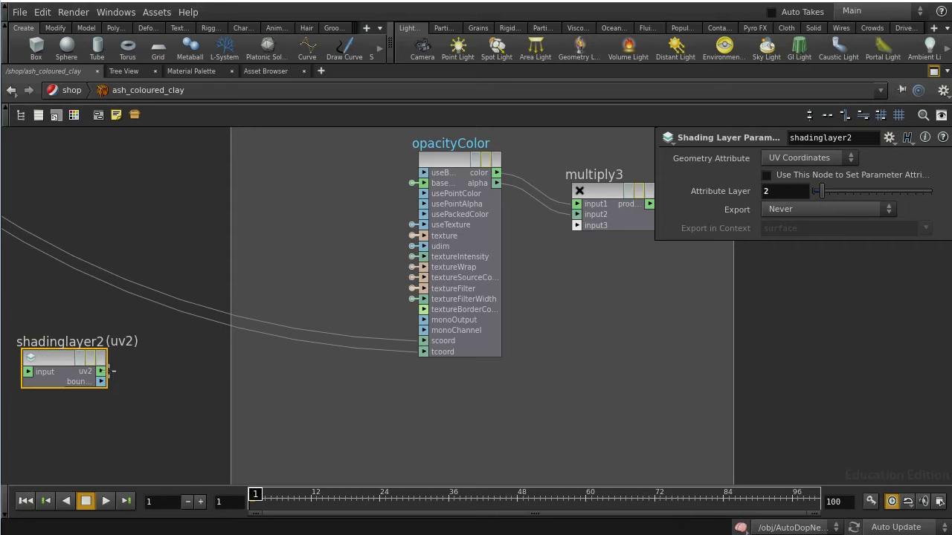
left_click(108, 371)
key("Tab")
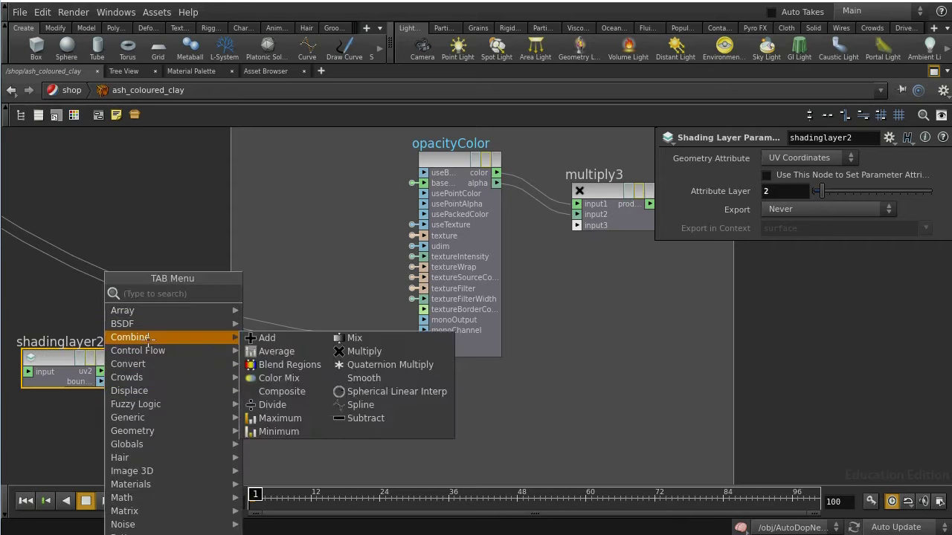
mouse_move(151, 364)
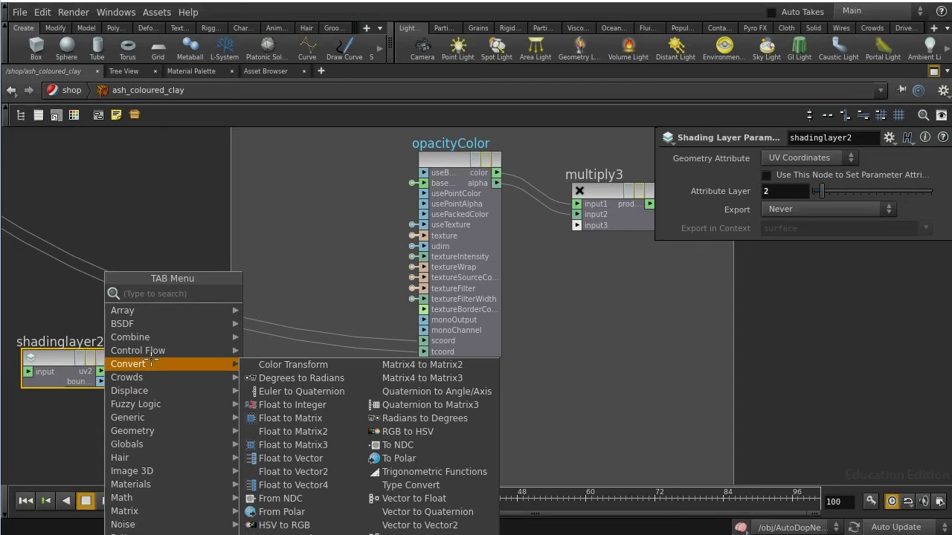
left_click(418, 498)
left_click(160, 406)
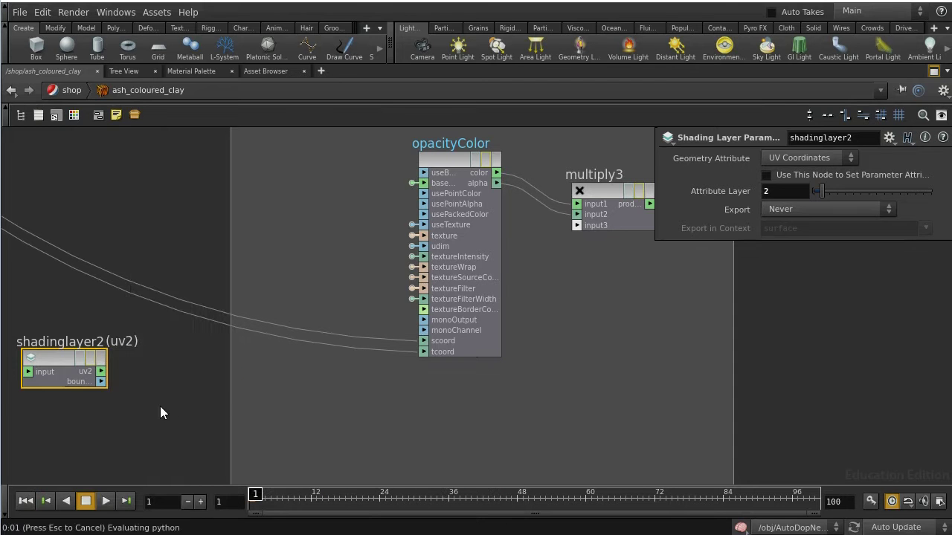
mouse_move(206, 403)
left_mouse_down()
mouse_move(413, 341)
mouse_move(423, 352)
mouse_move(211, 425)
mouse_move(209, 414)
left_mouse_up()
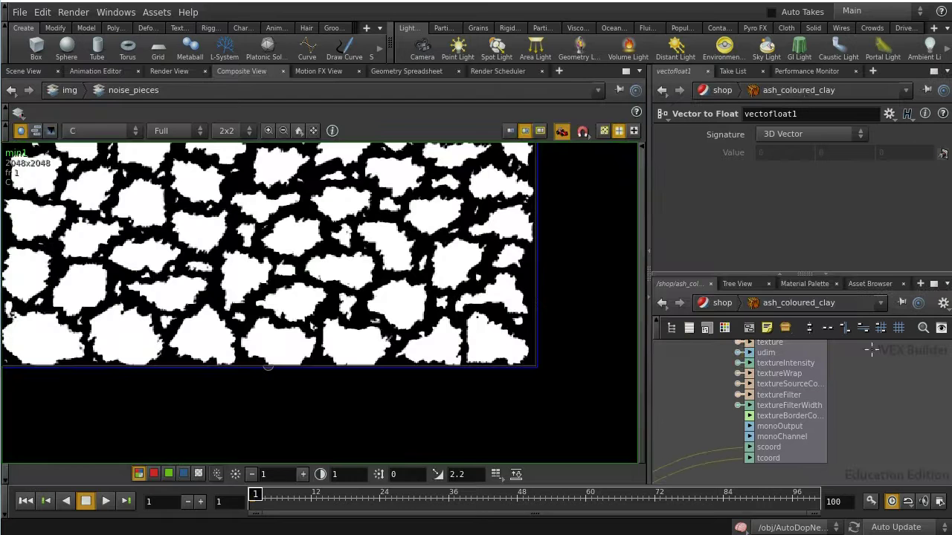
- Turn on Use Map in ash_coloured_clay's Opacity settings at the /shop level
left_click(721, 303)
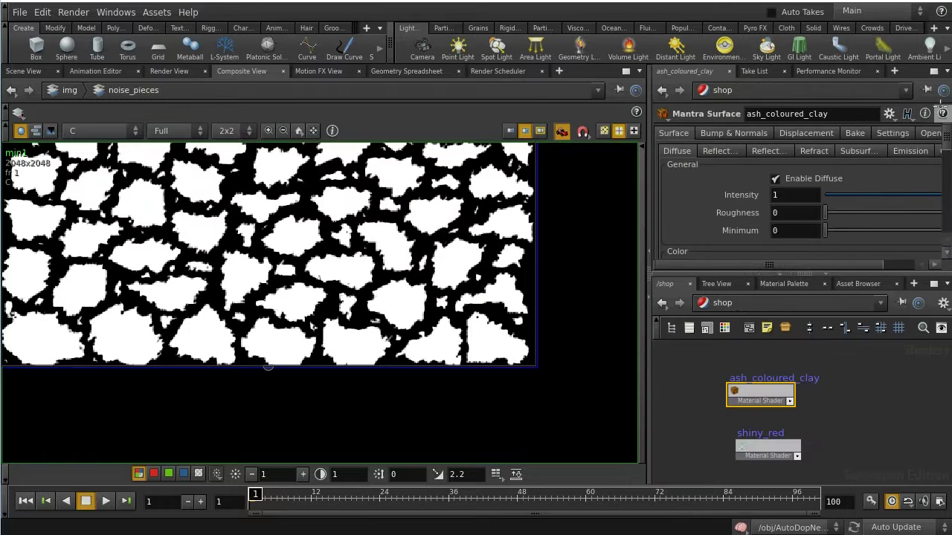
left_click(934, 70)
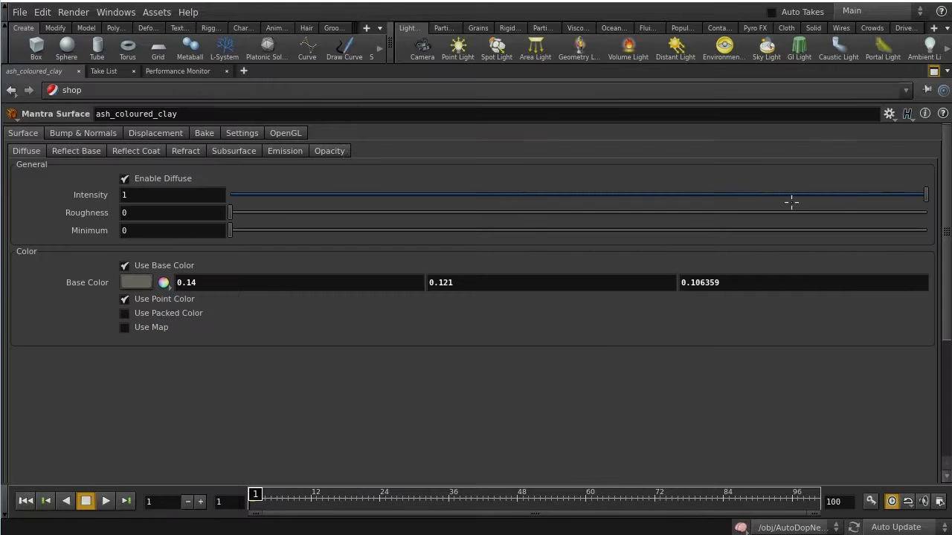
left_click(333, 151)
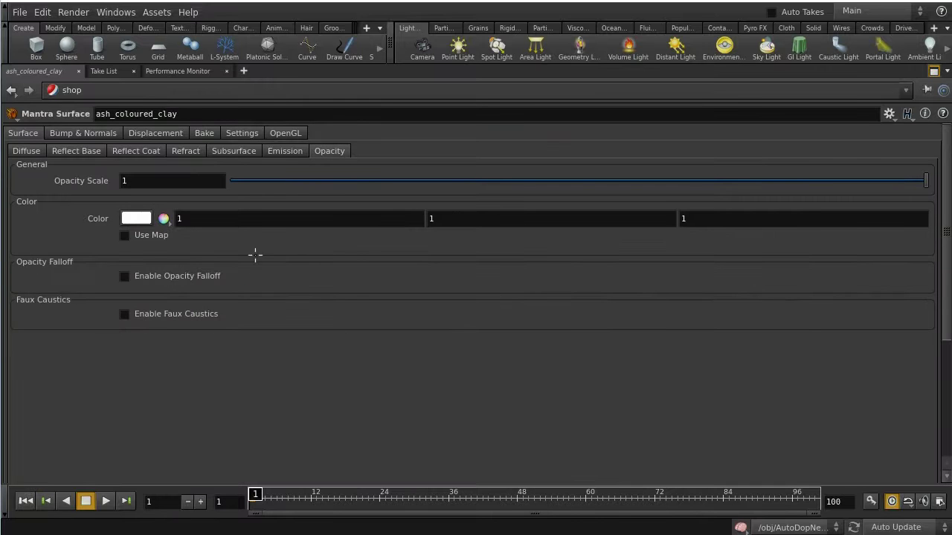
left_click(125, 235)
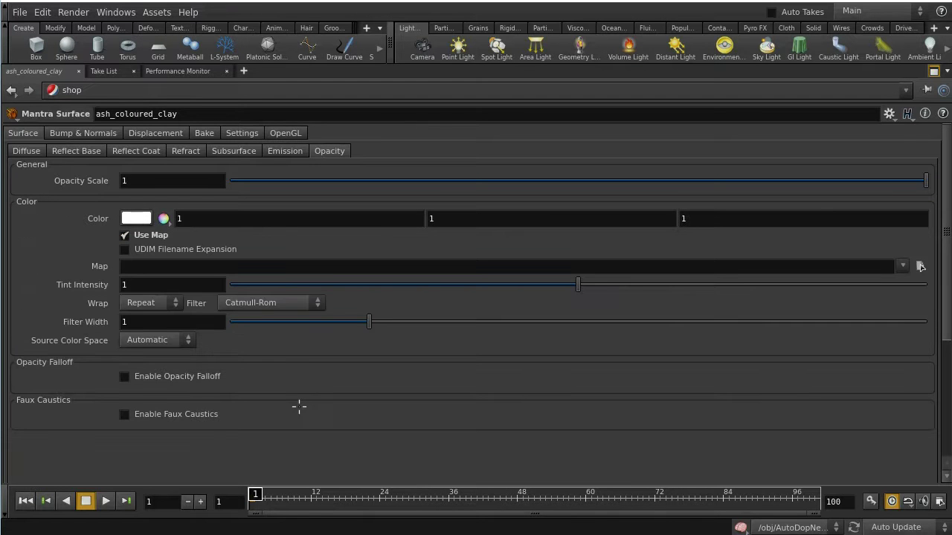
left_click(921, 267)
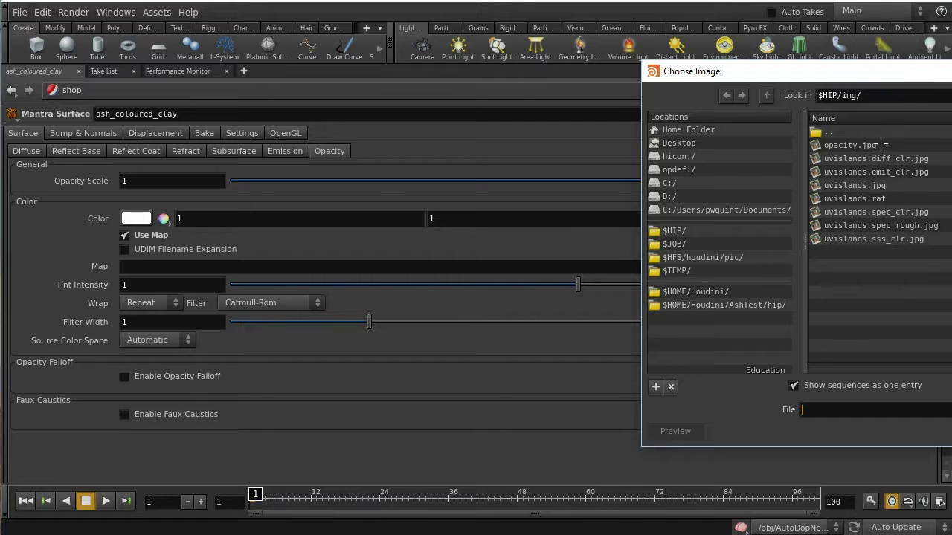
key("Escape")
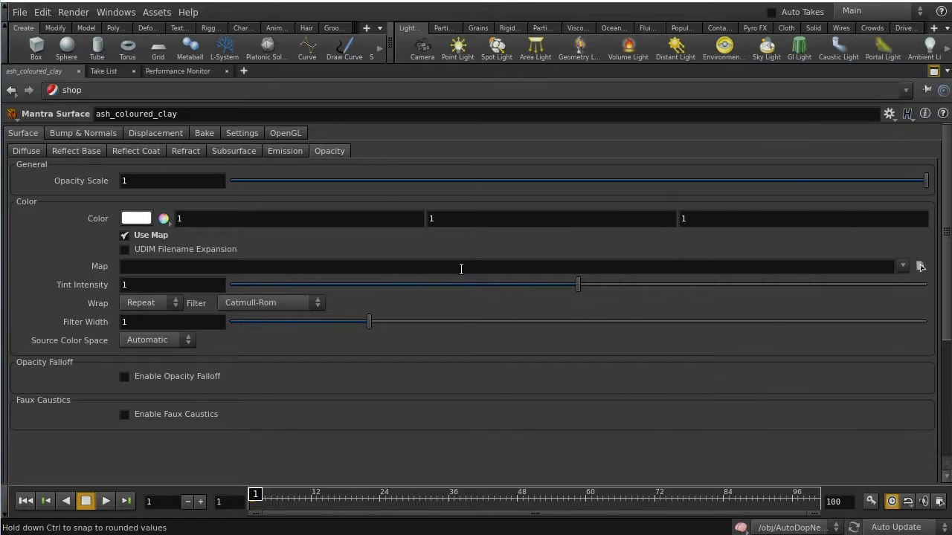
- Return the pane to /img/noise_pieces and restore the full layout
left_click(115, 90)
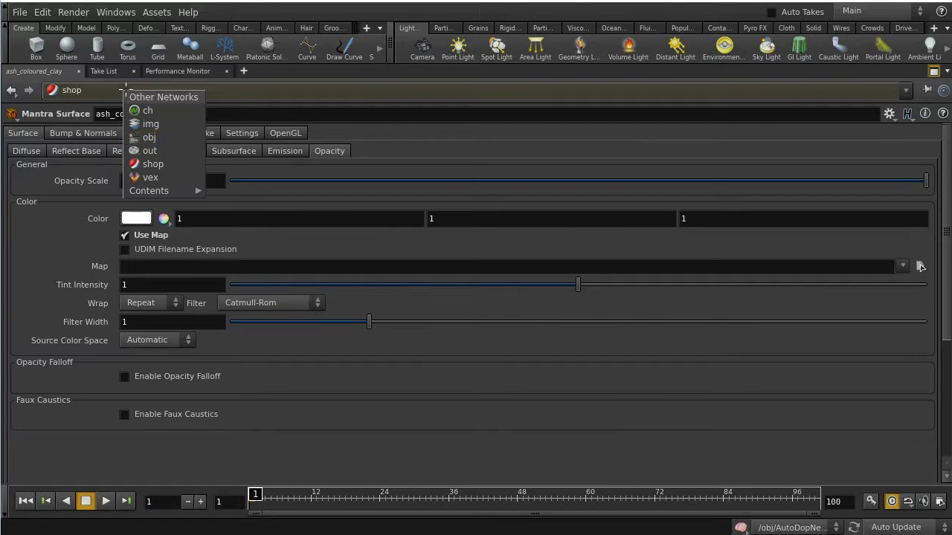
left_click(149, 123)
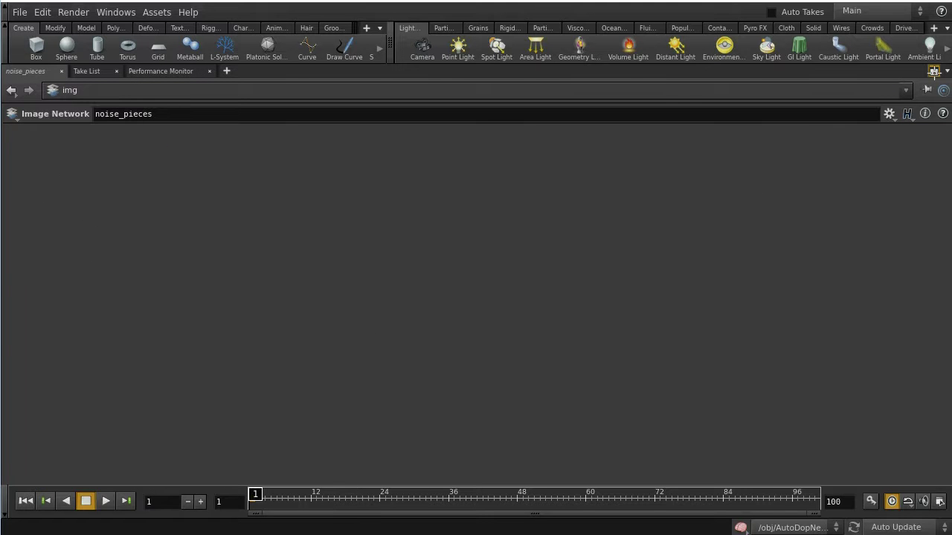
left_click(934, 72)
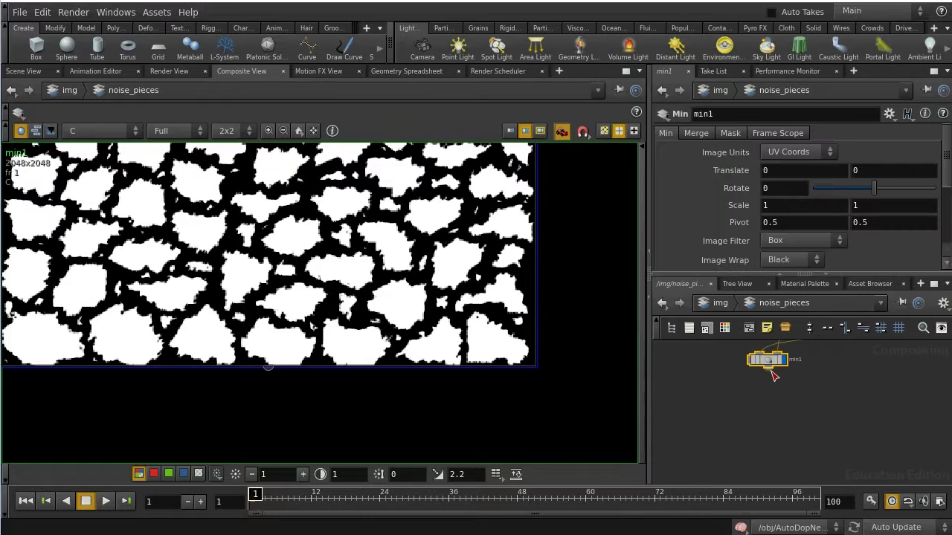
- Add a ROP File Output node rop_comp1 after min1, rendering only the current frame
key("Tab")
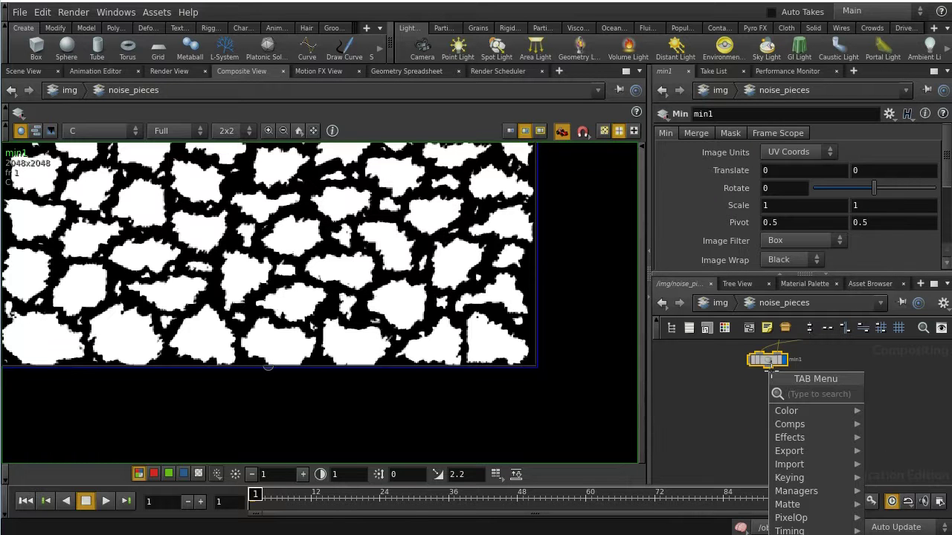
type("rop")
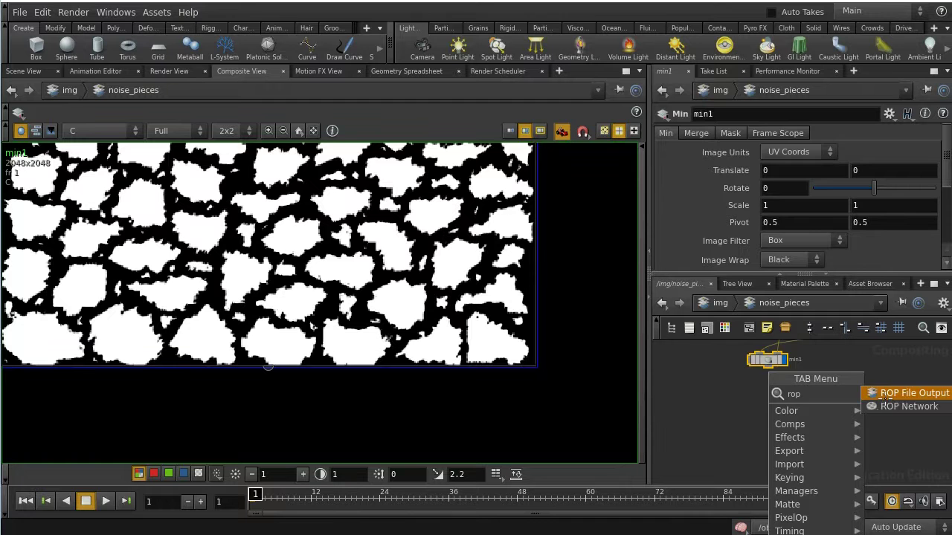
left_click(884, 394)
left_click(846, 406)
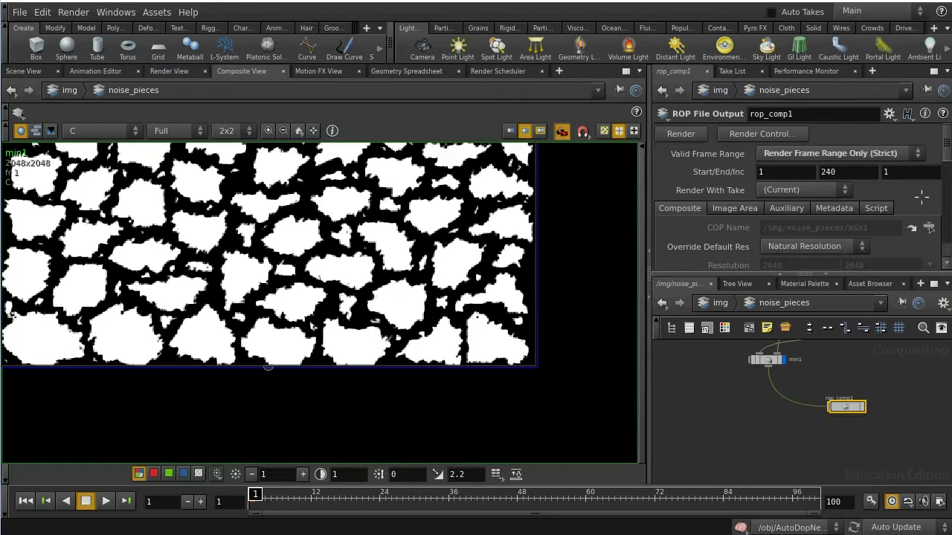
left_click(837, 153)
left_click(842, 168)
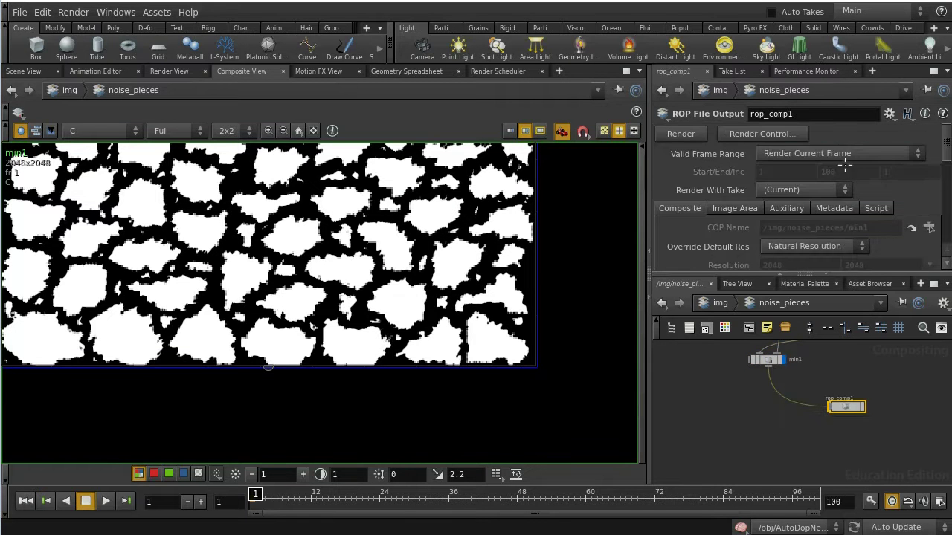
- Set rop_comp1's output image to opacity.jpg in the img folder
scroll(842, 212, "down", 1)
scroll(842, 214, "down", 1)
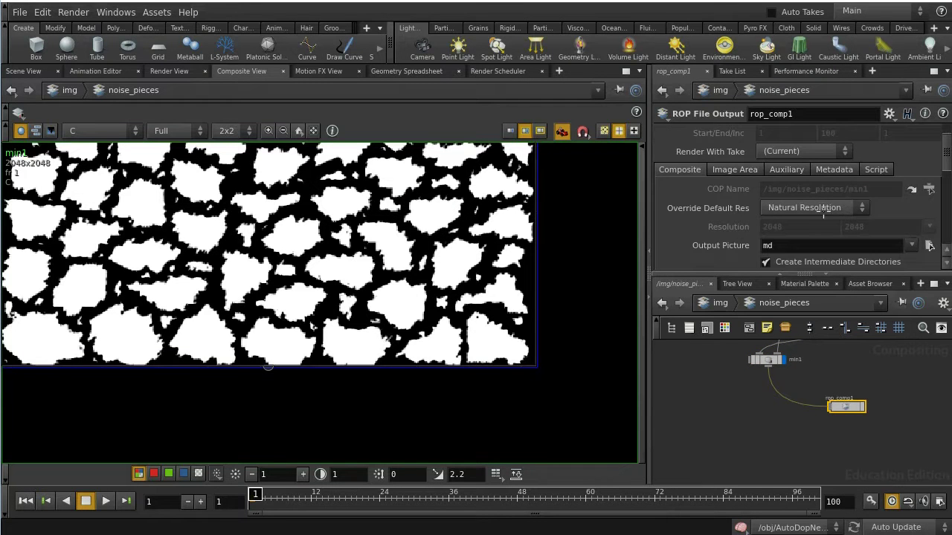
left_click(929, 245)
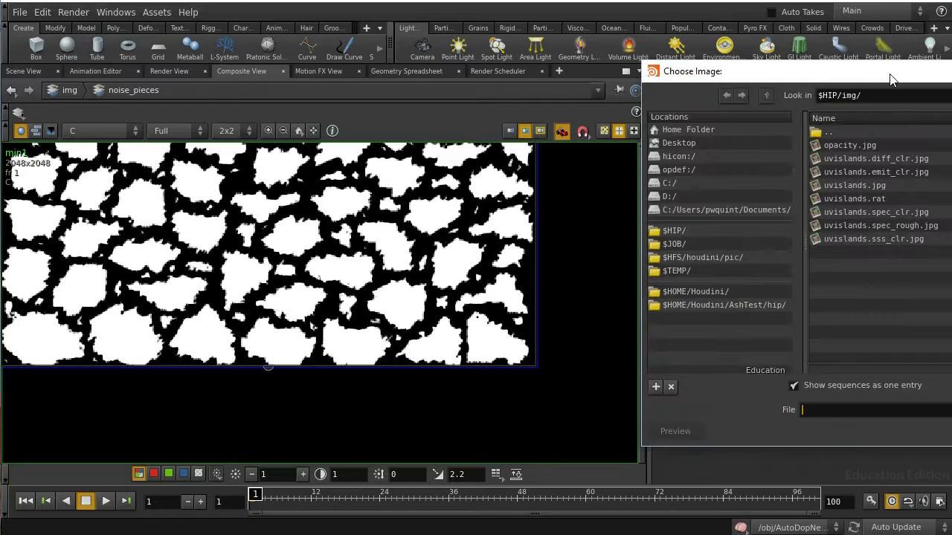
left_click_drag(890, 75, 642, 88)
left_click(636, 157)
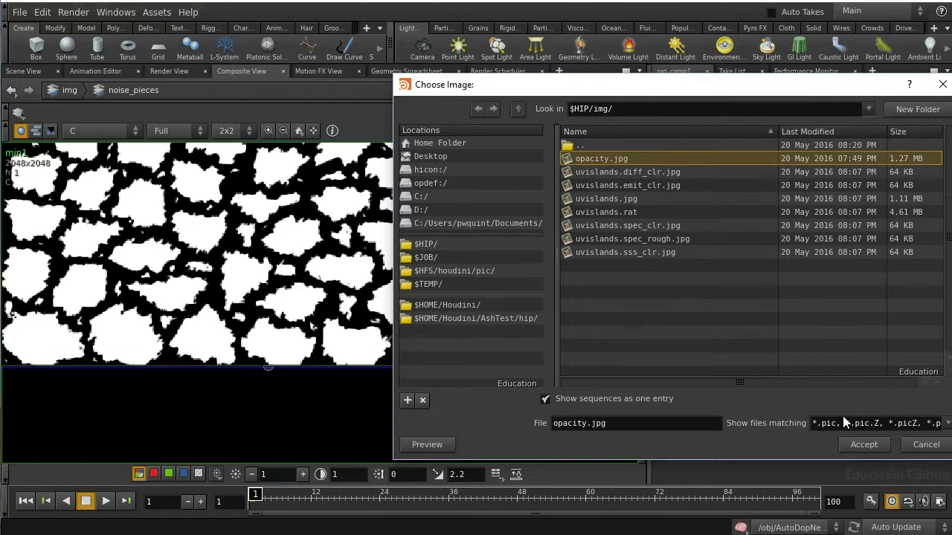
left_click(849, 441)
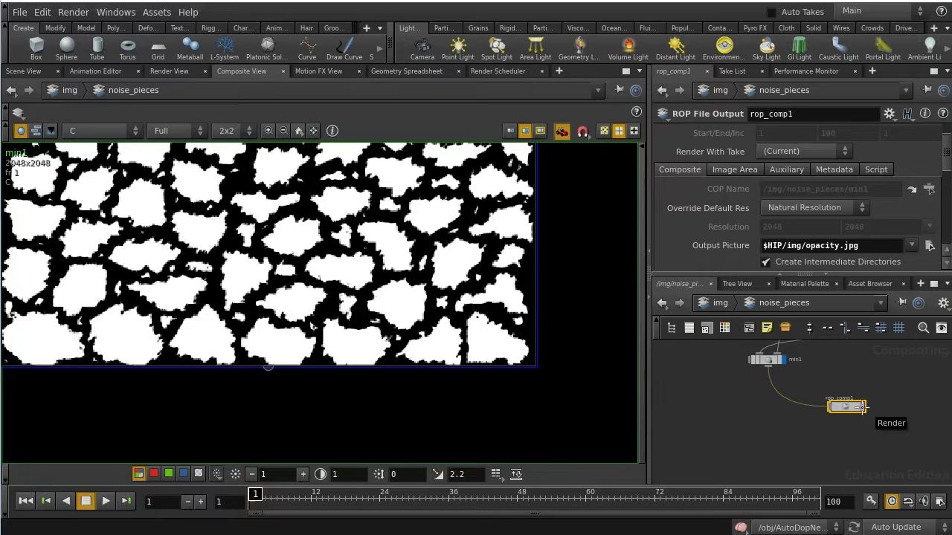
- Render rop_comp1 to write the mask to opacity.jpg, then go back to /img
scroll(861, 407, "up", 3)
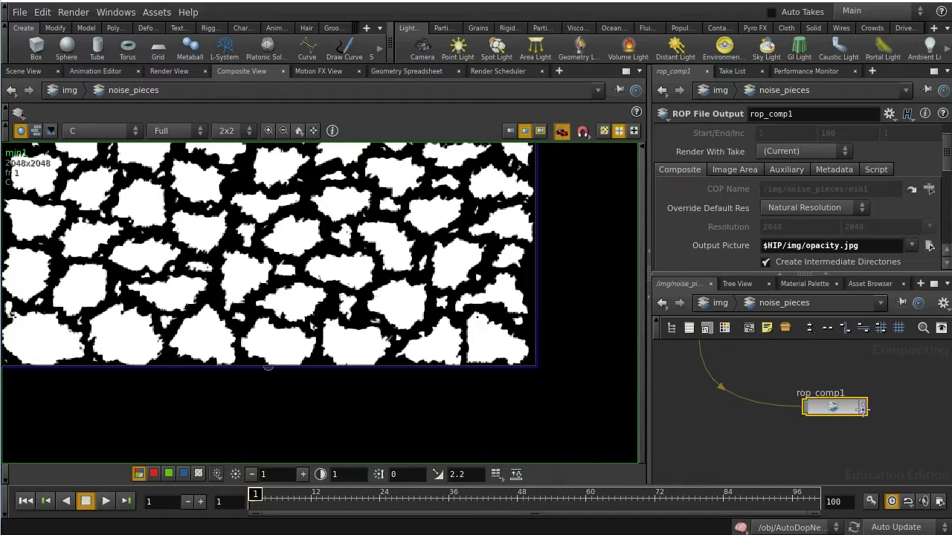
left_click(861, 406)
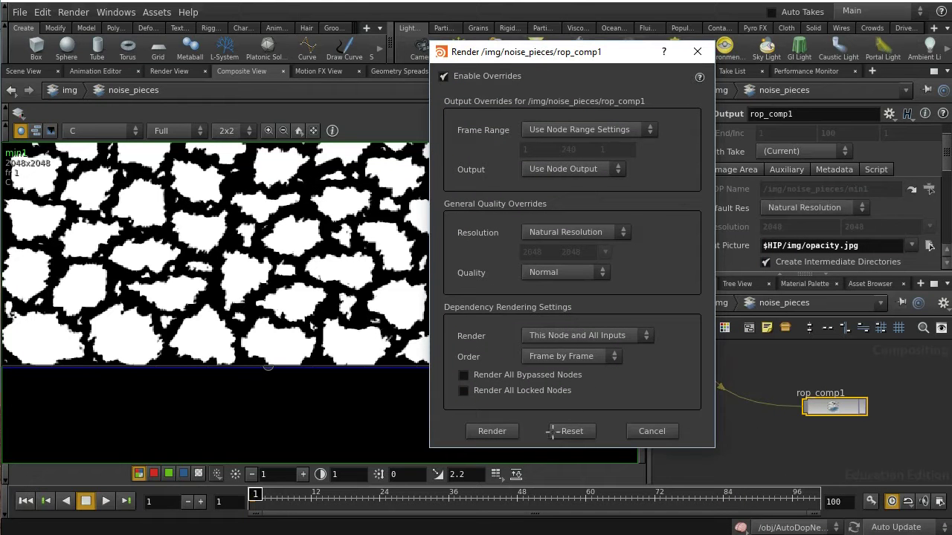
left_click(504, 431)
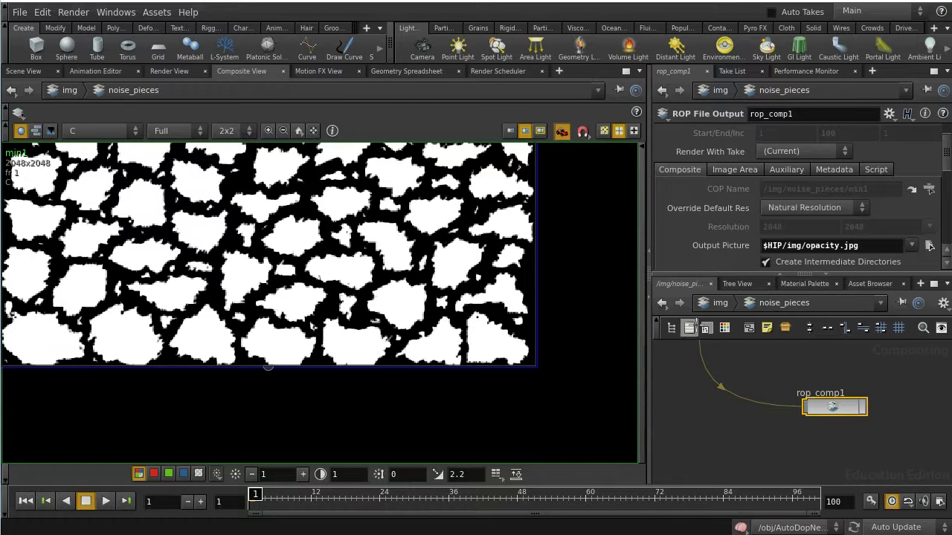
left_click(712, 301)
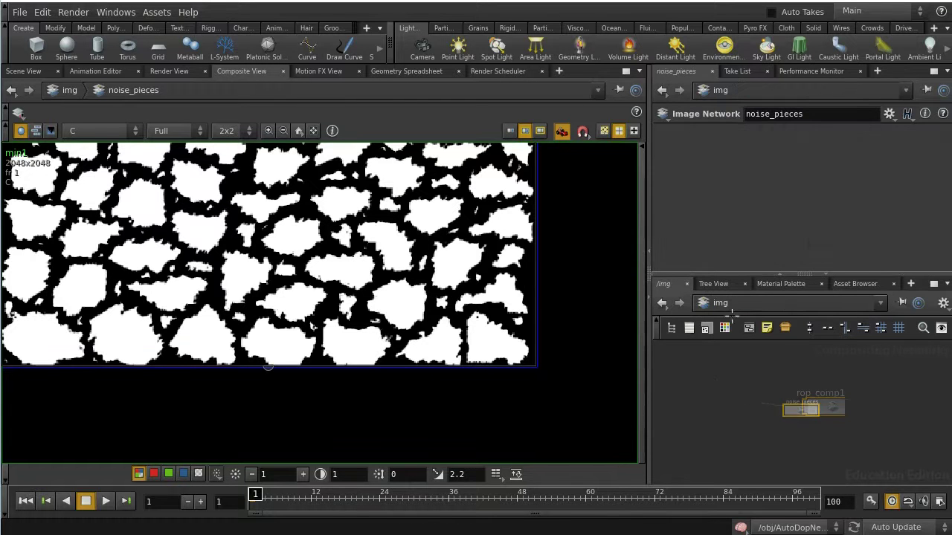
- Set ash_coloured_clay's opacity Map to $HIP/img/opacity.jpg, then return to Scene View
left_click(800, 283)
left_click(798, 363)
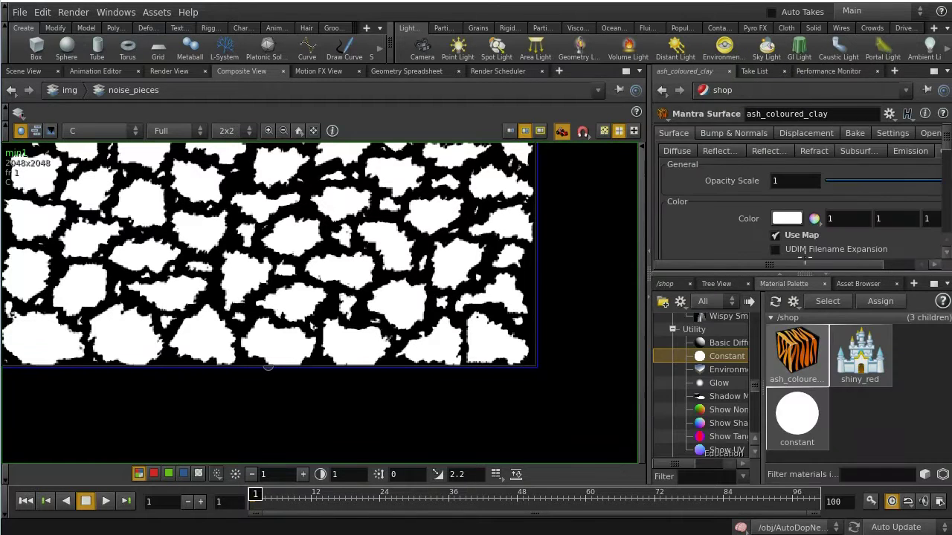
scroll(863, 171, "down", 4)
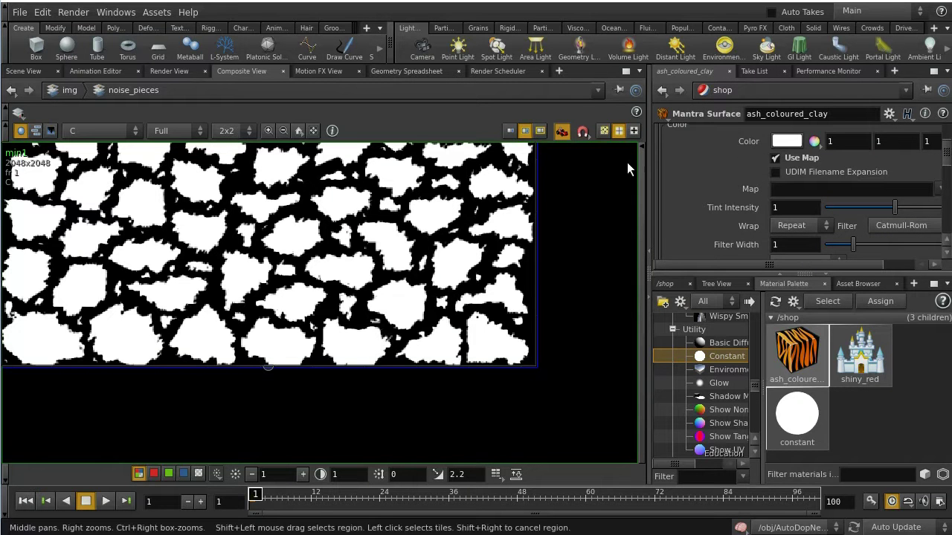
left_click_drag(650, 204, 596, 205)
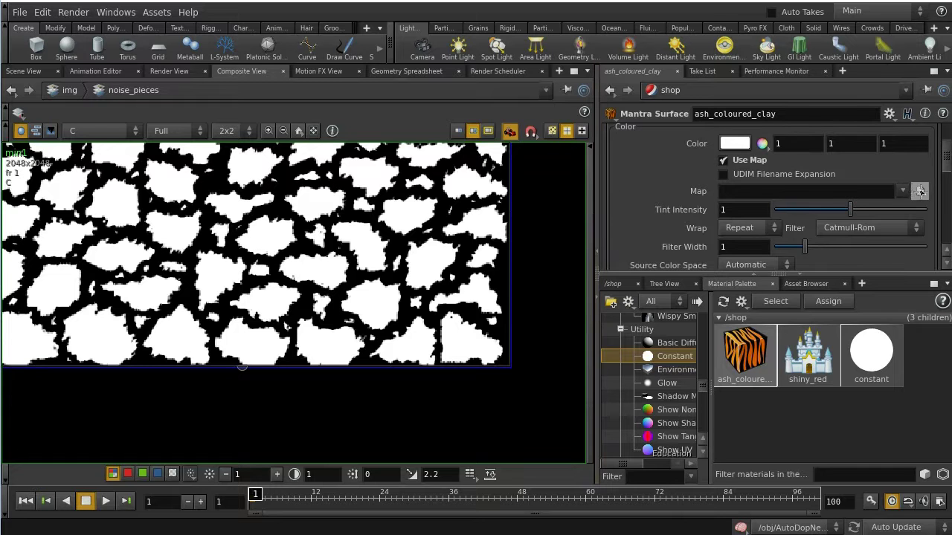
left_click(920, 191)
left_click(665, 158)
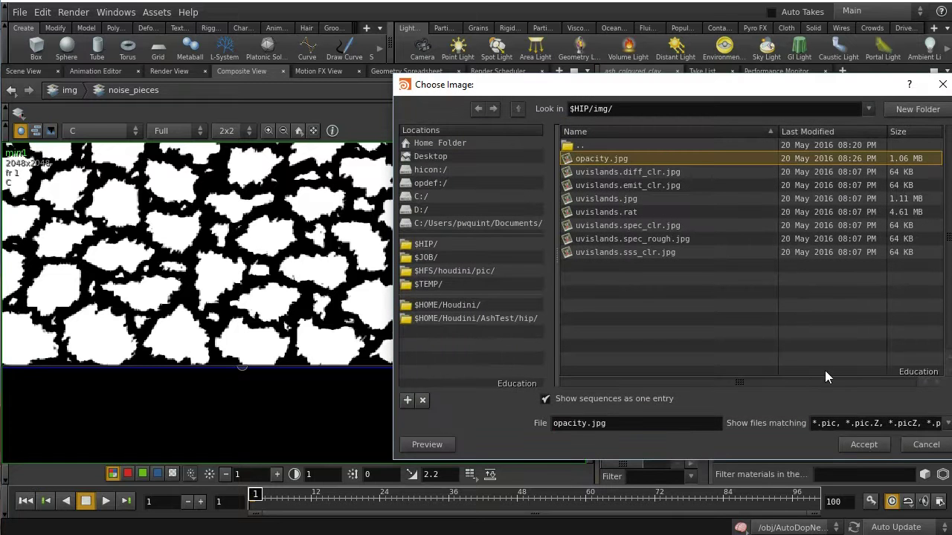
left_click(862, 444)
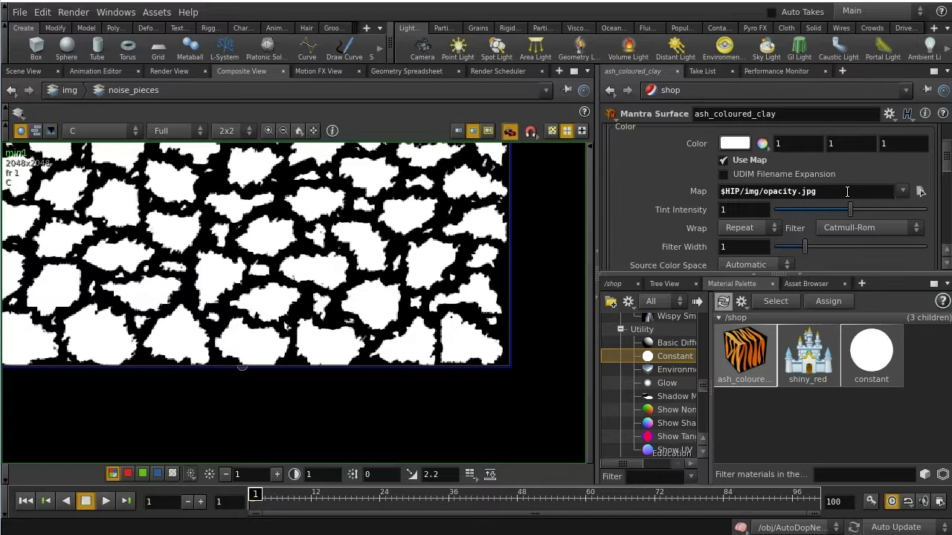
left_click_drag(505, 275, 345, 229)
left_click(25, 72)
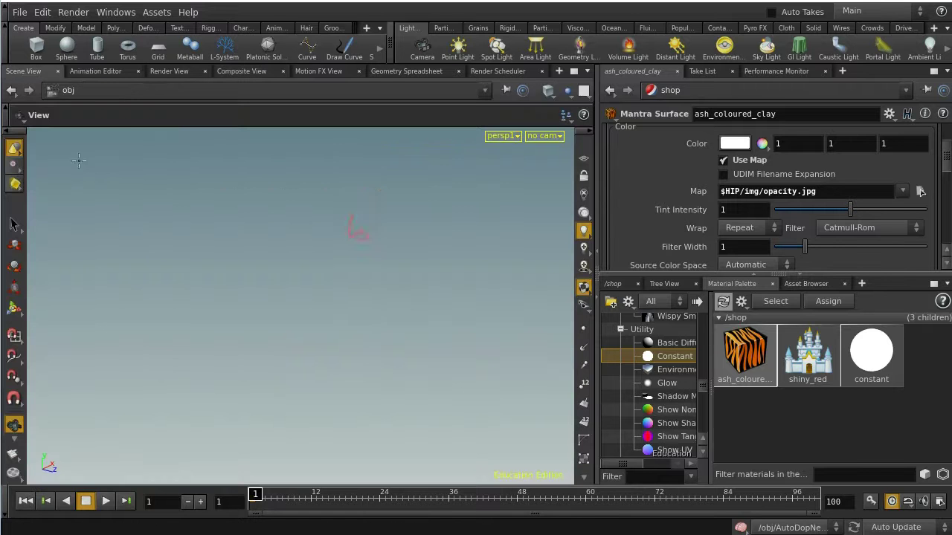
- Start an interactive Mantra render in Render View through the ROP camera
left_click(172, 72)
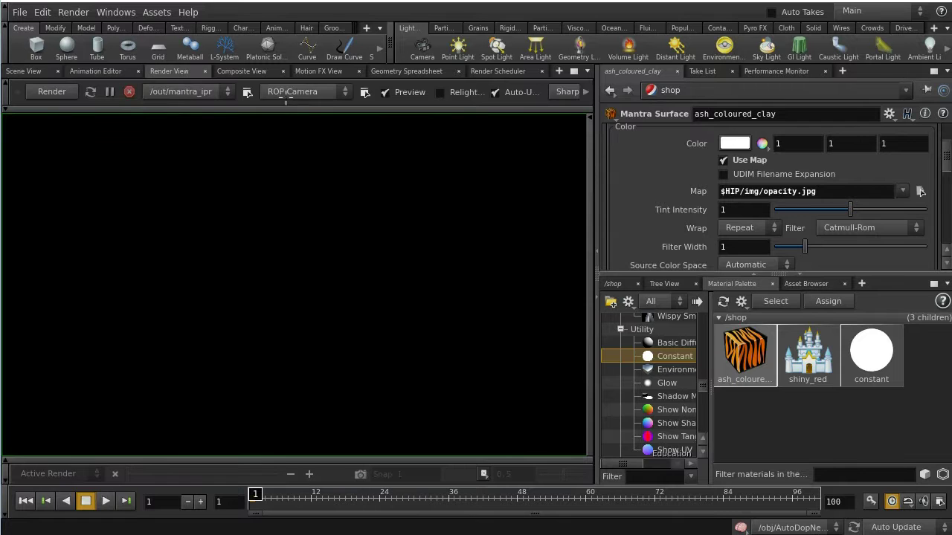
left_click(31, 92)
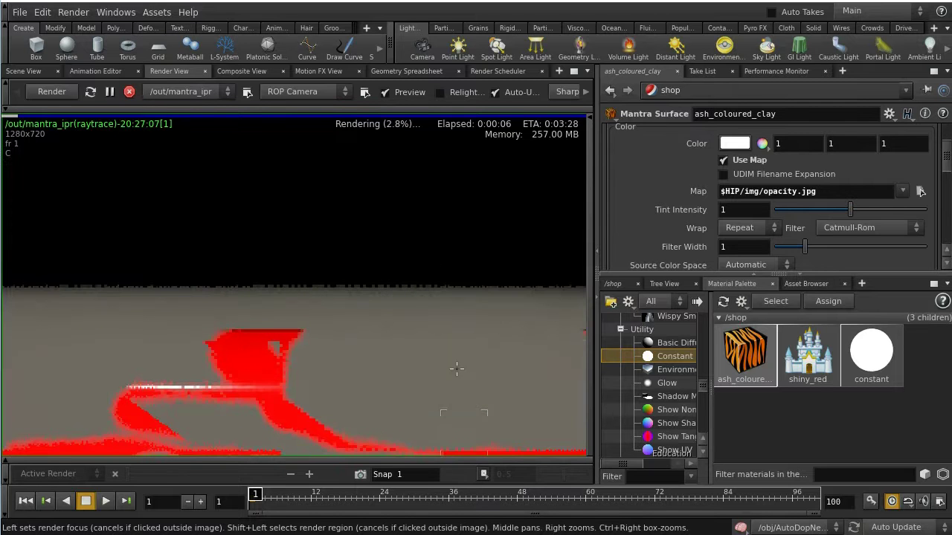
left_click(286, 92)
left_click(294, 106)
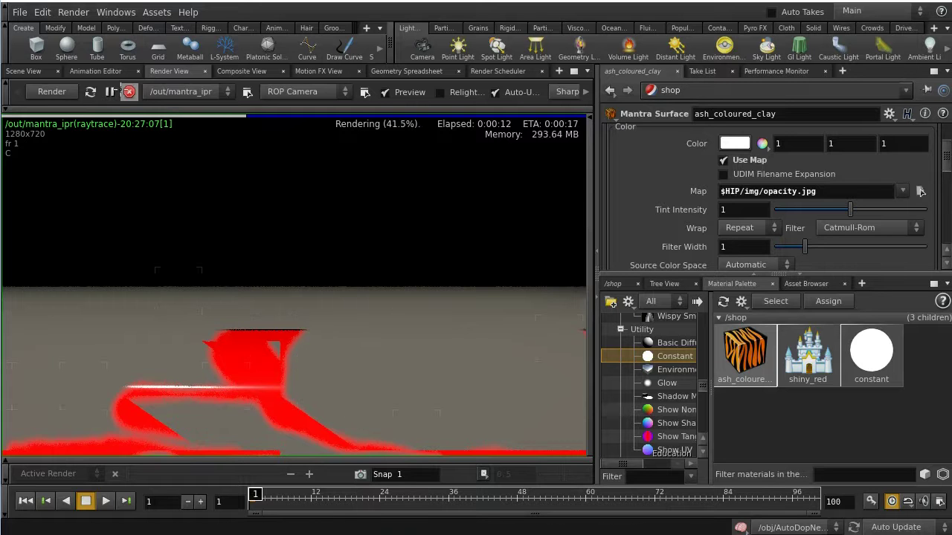
- Create camera cam1 from the scene view and render through /obj/cam1
left_click(23, 71)
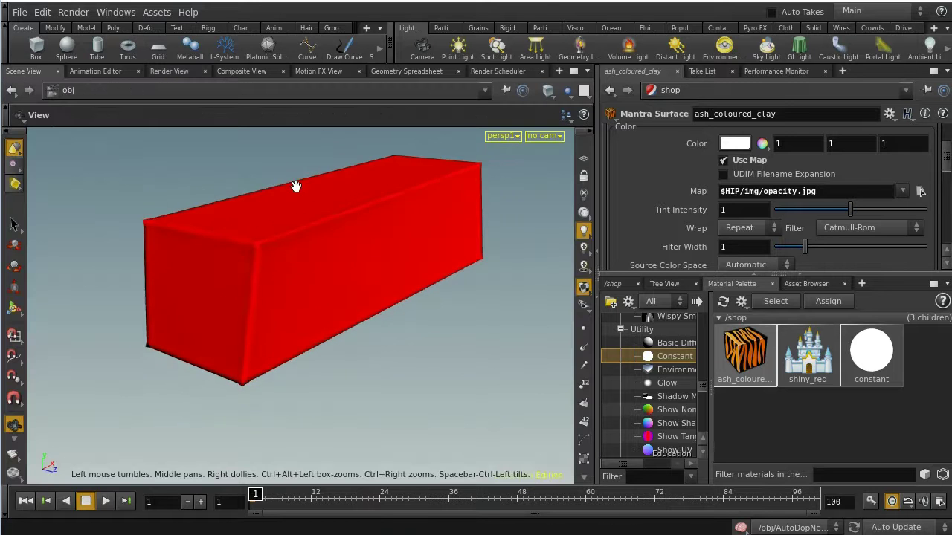
scroll(298, 187, "down", 3)
left_click(423, 47, "ctrl")
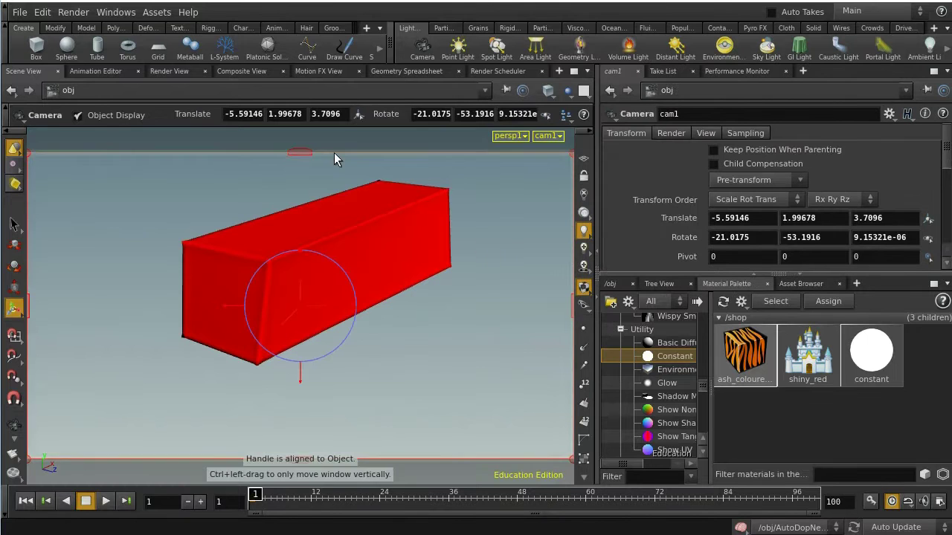
left_click(170, 70)
left_click(289, 91)
left_click(301, 128)
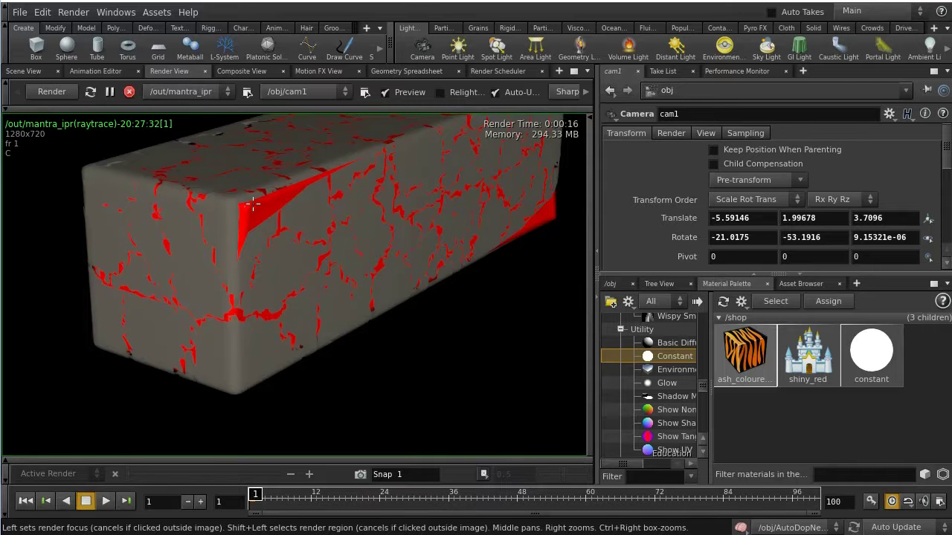
- Inside underlying_object in the /obj network, select the filecache node to inspect its settings
left_click(610, 284)
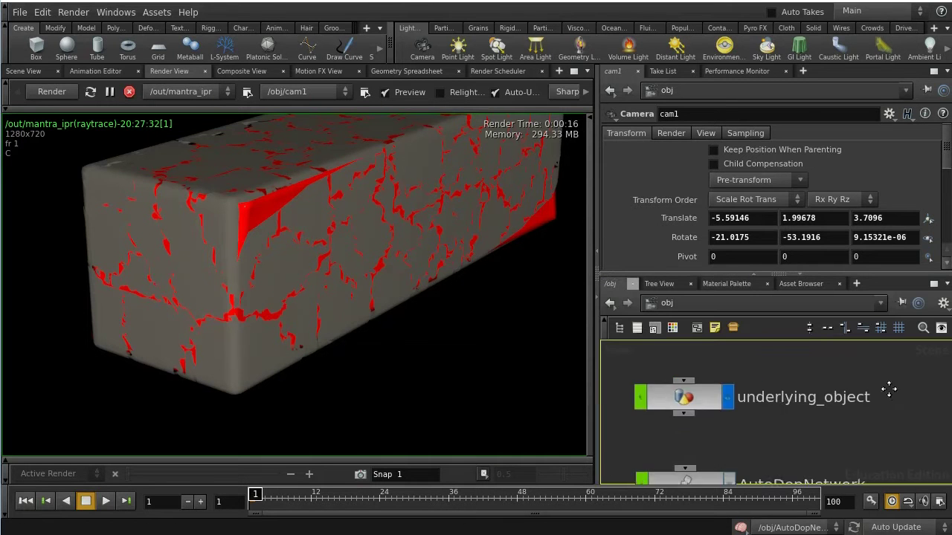
double_click(706, 397)
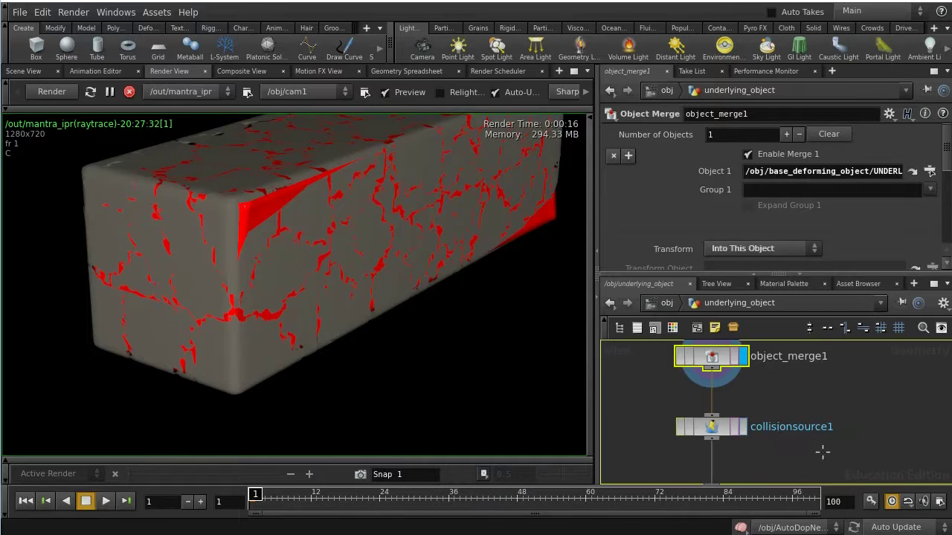
scroll(822, 465, "down", 3)
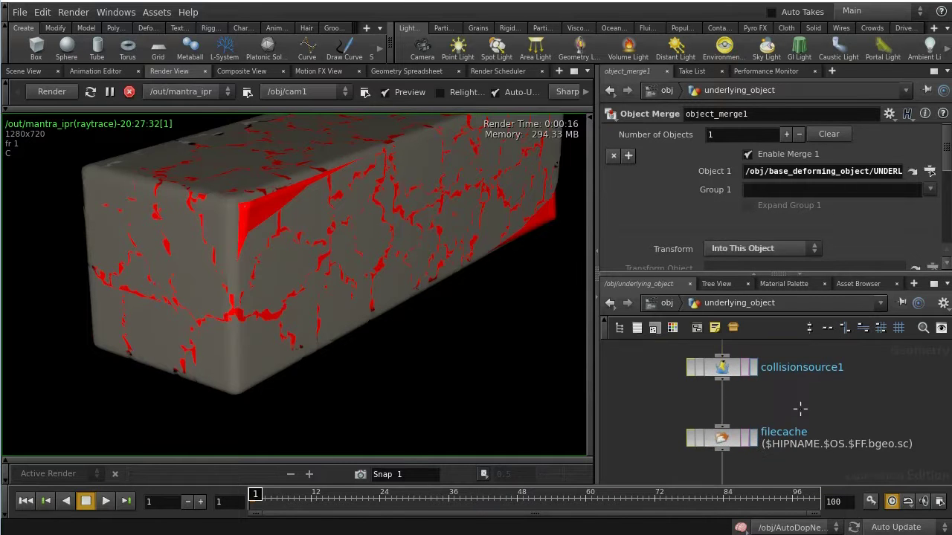
middle_click_drag(799, 406, 798, 374)
middle_click_drag(788, 427, 774, 398)
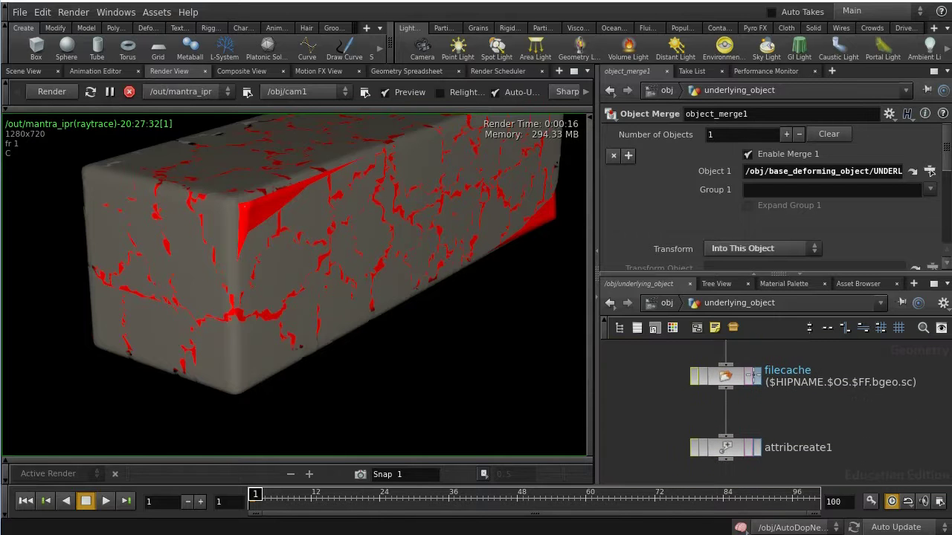
left_click(753, 375)
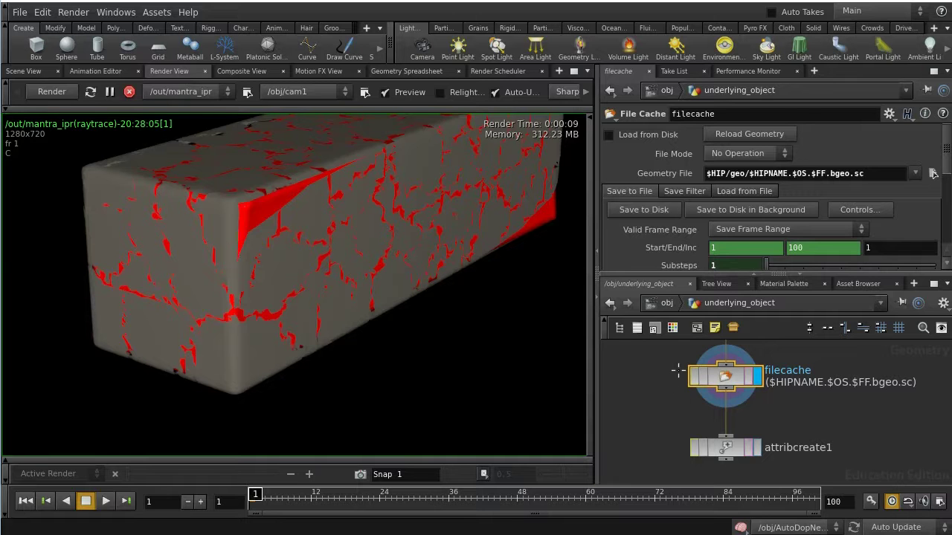
scroll(690, 378, "up", 2)
scroll(692, 387, "down", 3)
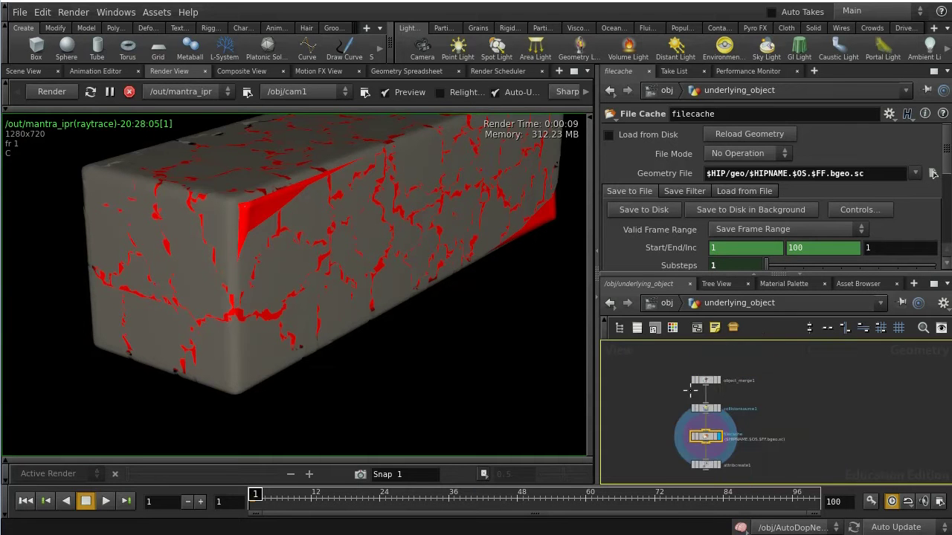
- Return to object level, enter base_deforming_object and select the ash_cache node
left_click(671, 305)
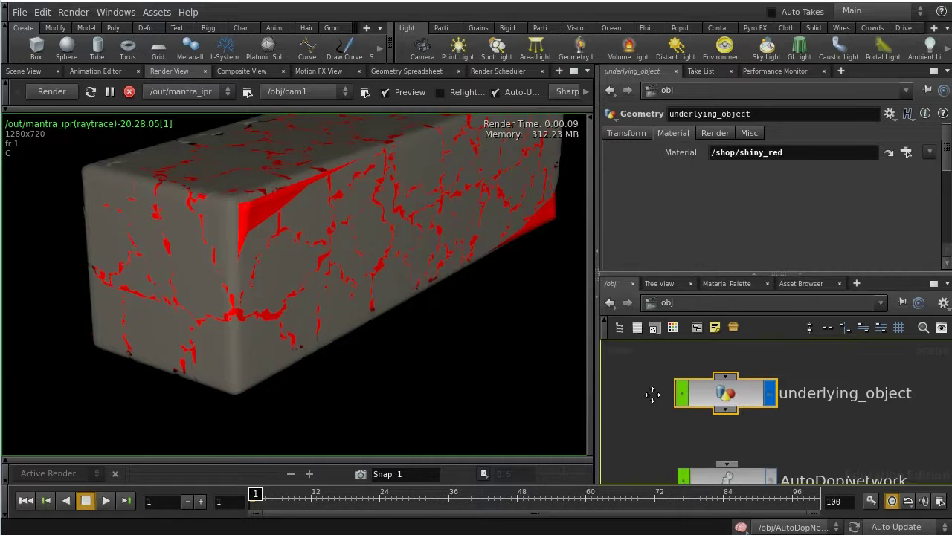
scroll(860, 404, "down", 4)
key("h")
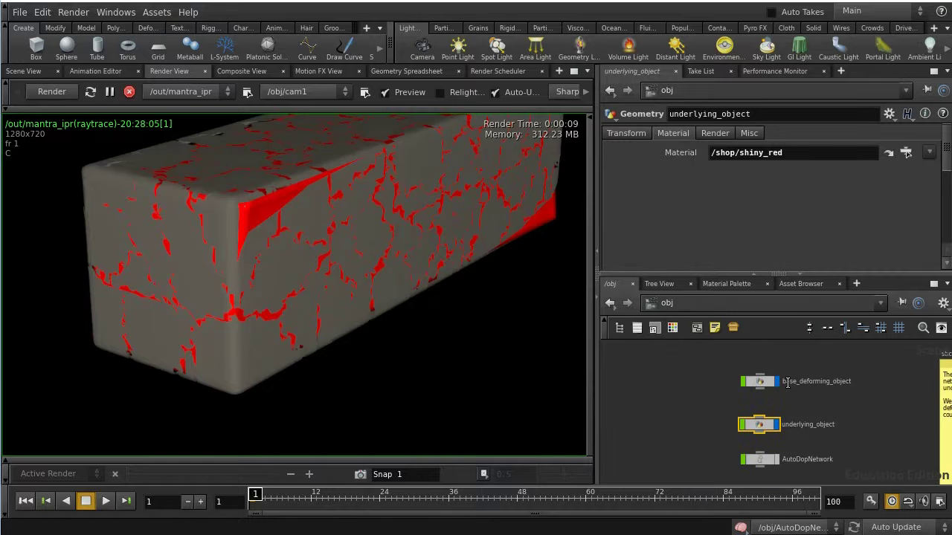
double_click(772, 381)
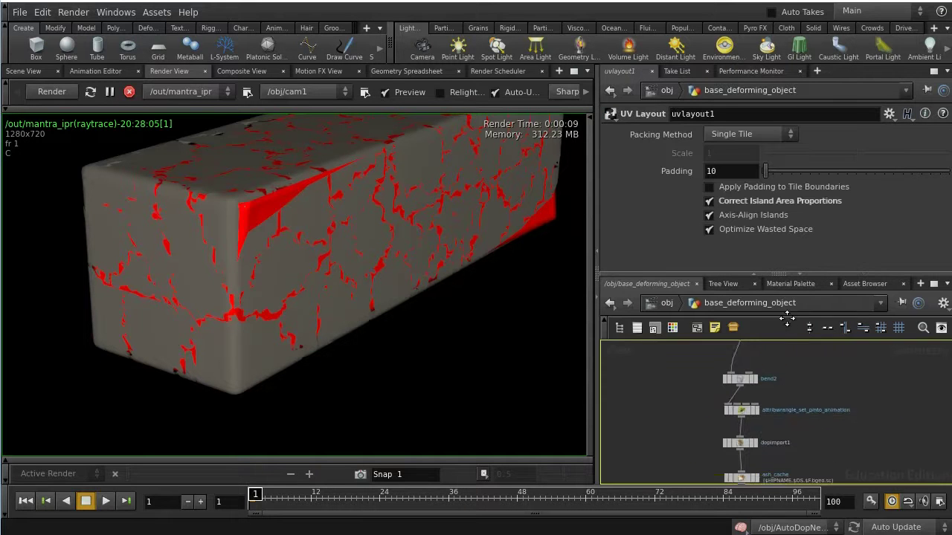
middle_click_drag(782, 472, 776, 439)
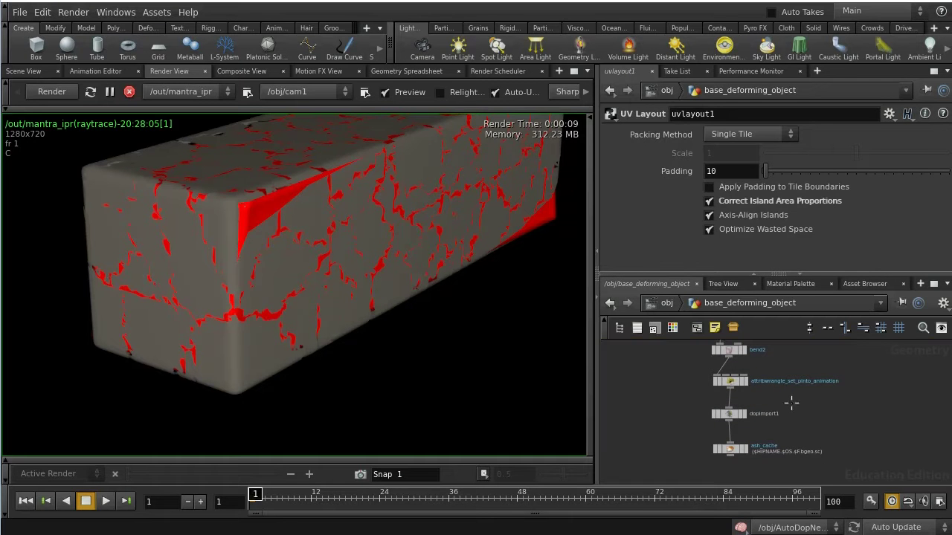
scroll(791, 402, "up", 2)
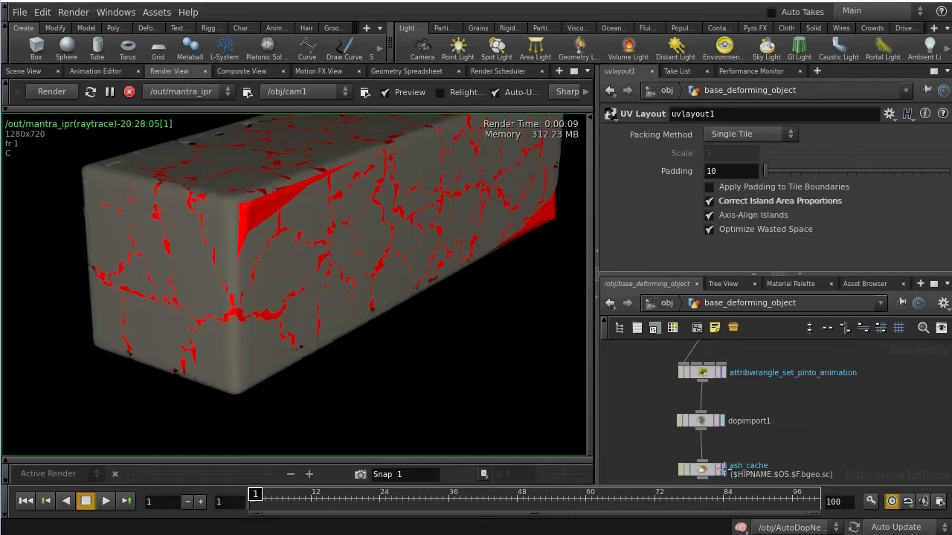
left_click(702, 469)
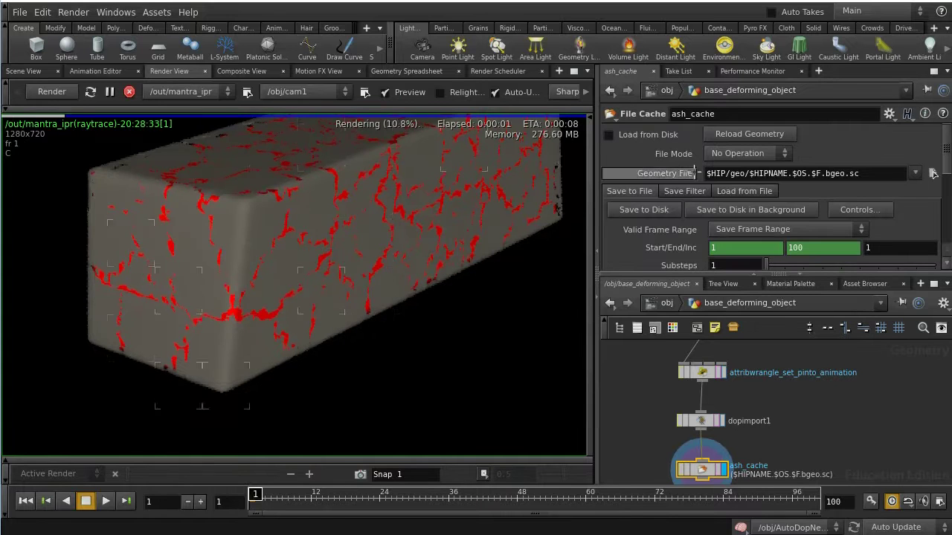
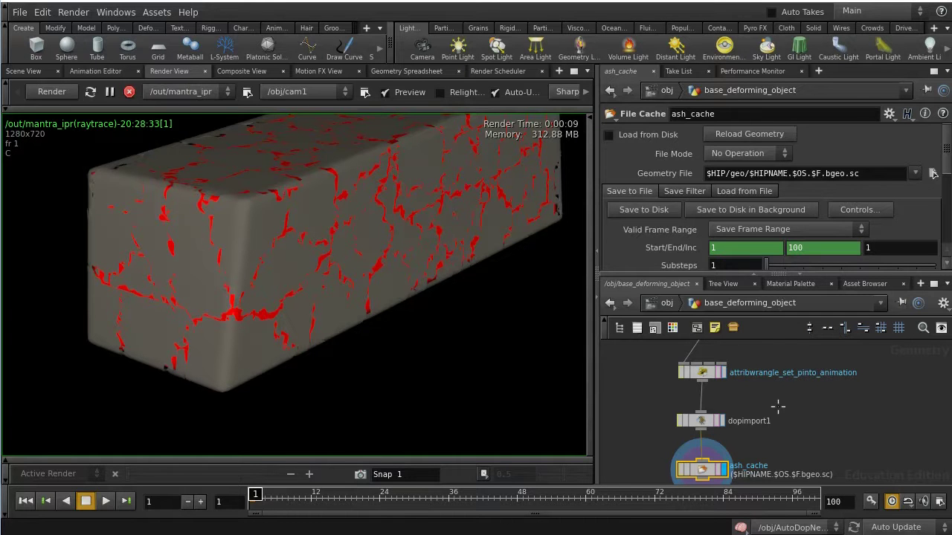
- Dive into ash_coloured_clay's VEX network from the Material Palette and maximize the network pane
left_click(785, 284)
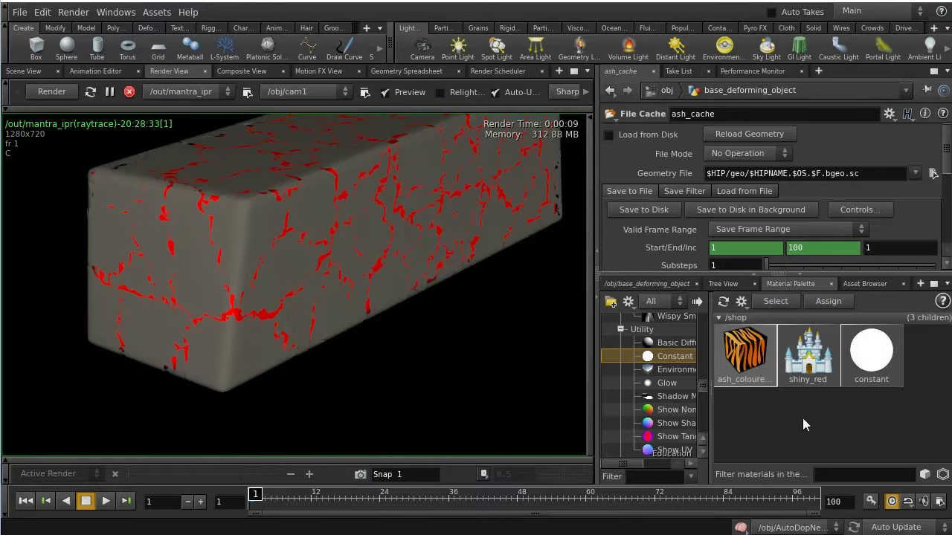
double_click(747, 356)
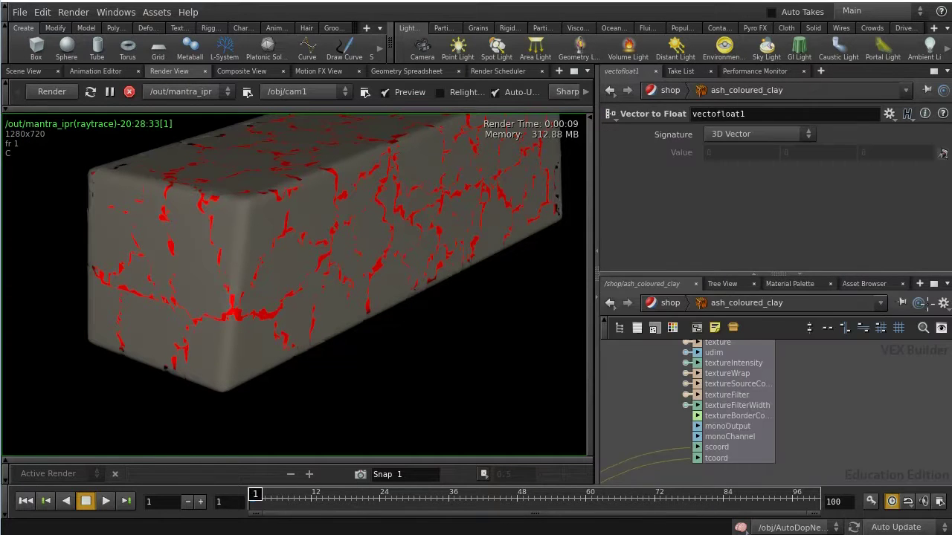
left_click(934, 283)
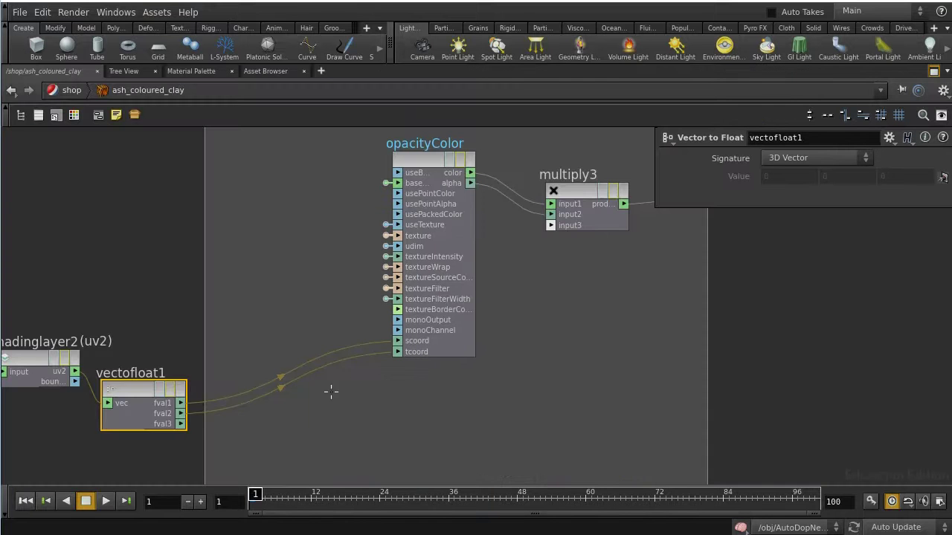
scroll(416, 356, "down", 4)
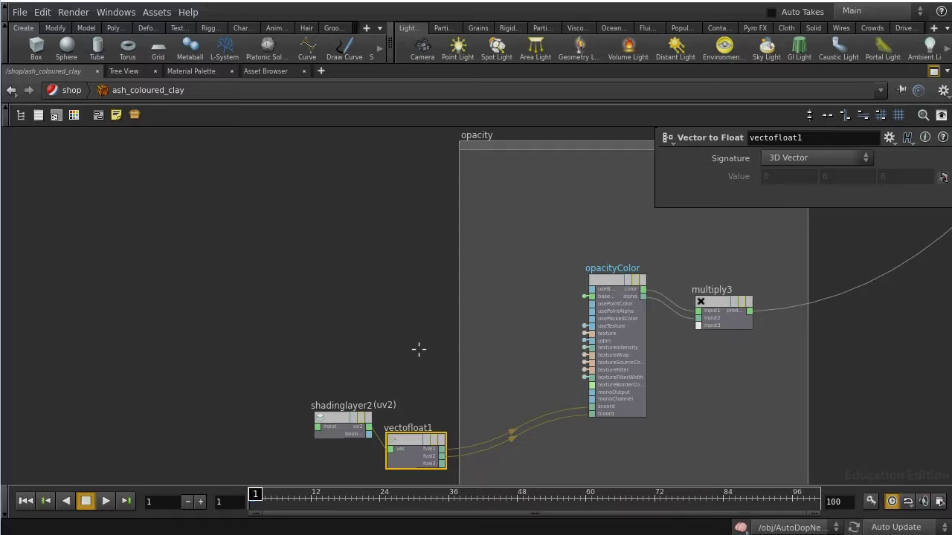
scroll(406, 341, "up", 2)
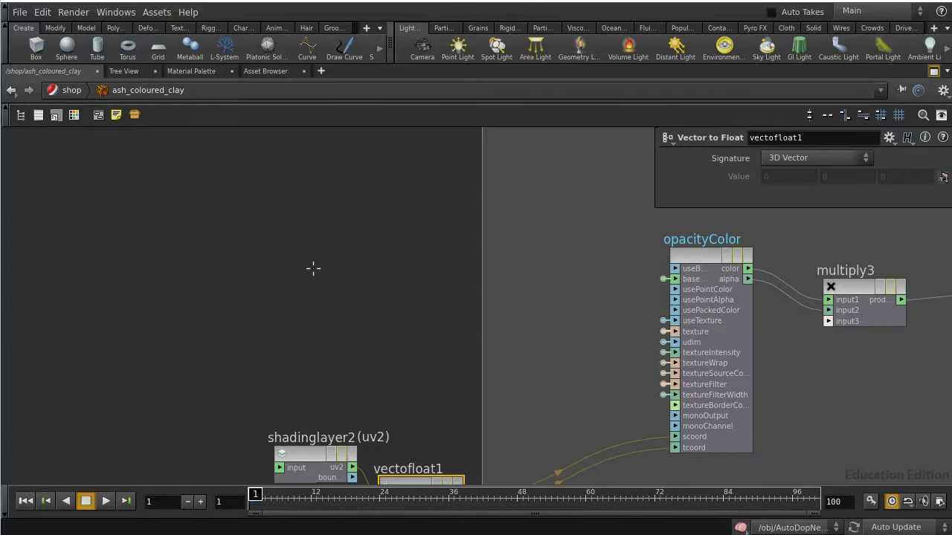
- Create a Parameter node in the ash_coloured_clay shader network
key("Tab")
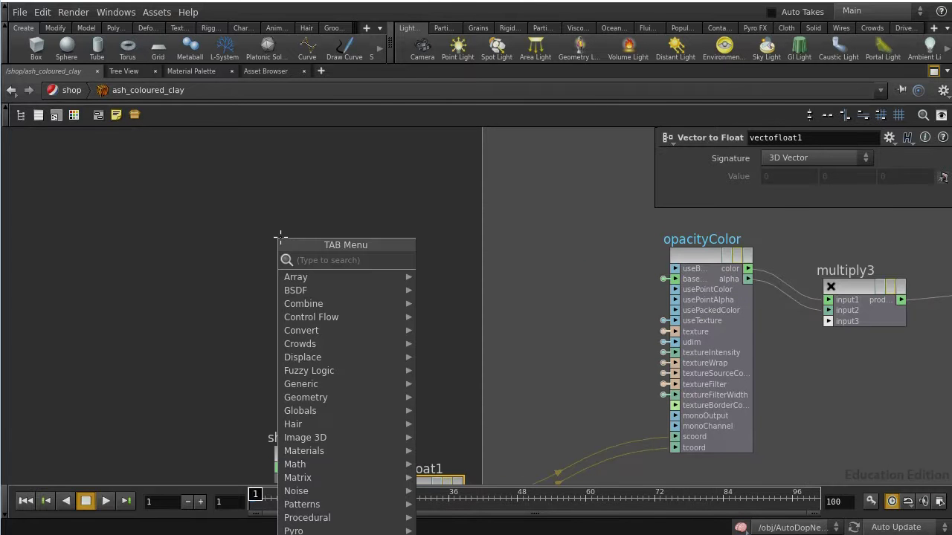
type("p")
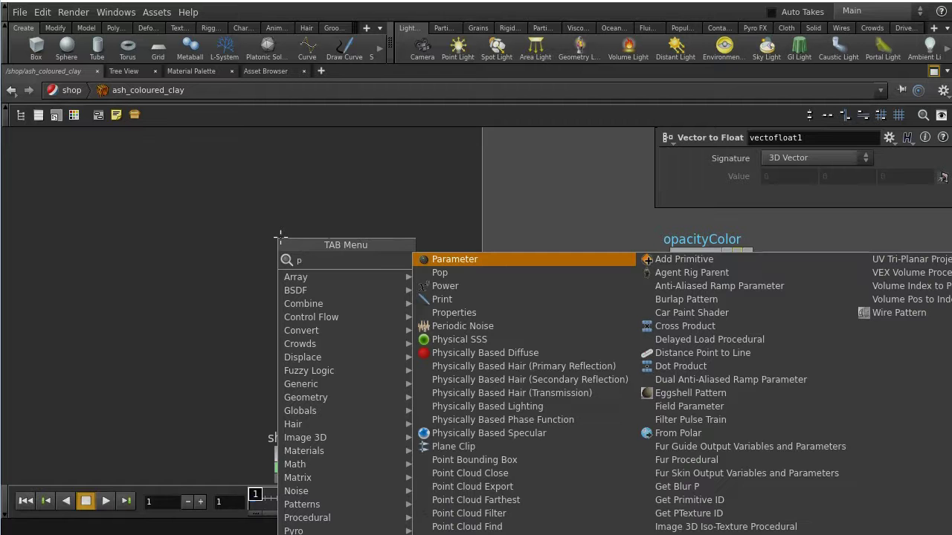
left_click(437, 262)
left_click(233, 277)
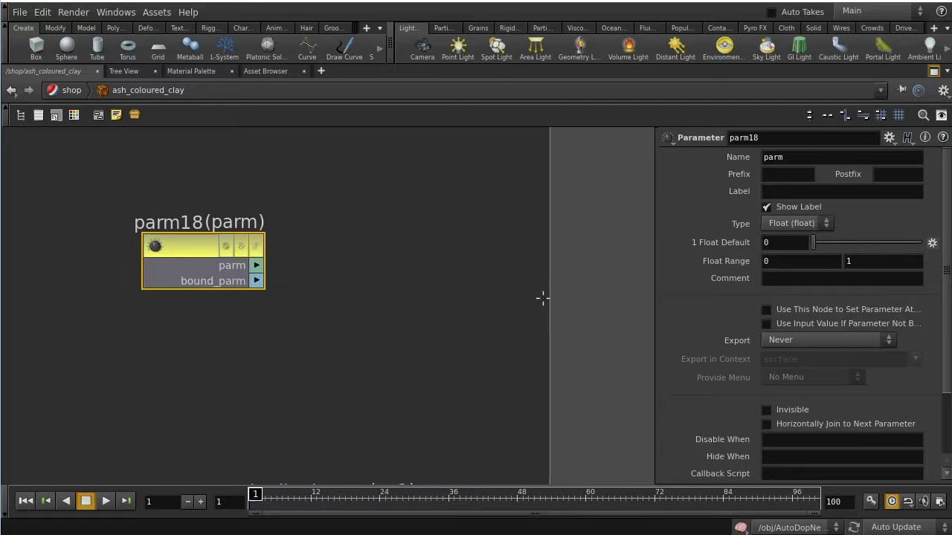
scroll(423, 300, "down", 2)
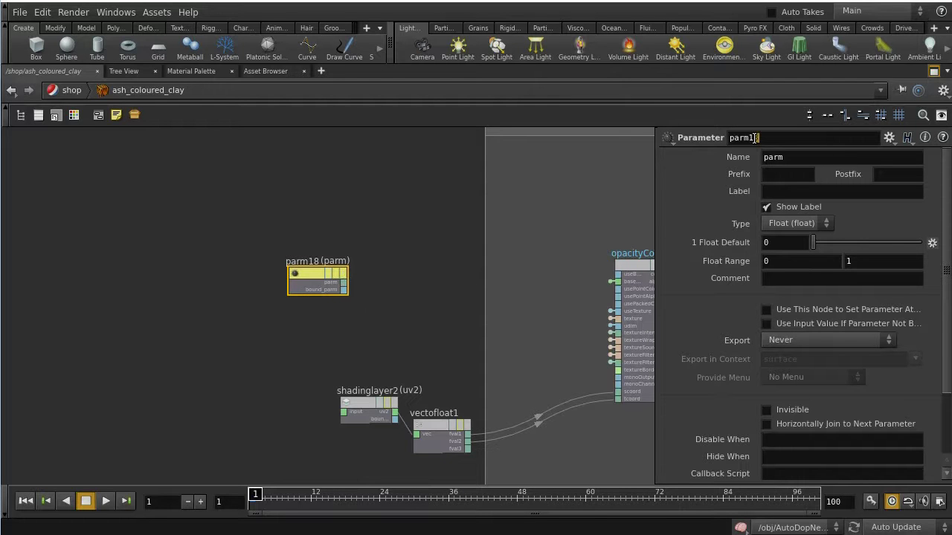
- Rename the node parm_pintoanmation, set its parameter Name to pintoanimation, and make it Invisible
left_click(754, 138)
key("BackSpace")
key("BackSpace")
type("_pintoanmation")
key("Tab")
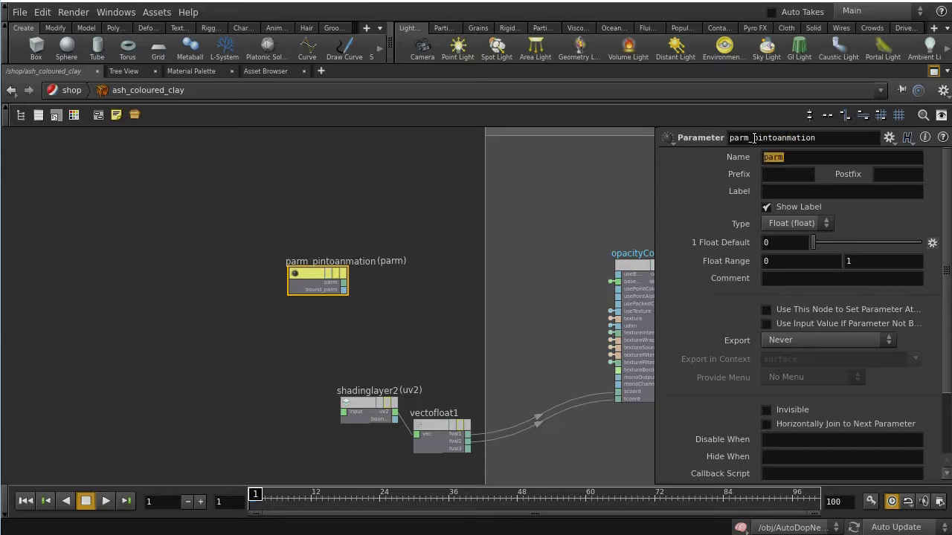
type("pintoanimation")
key("Return")
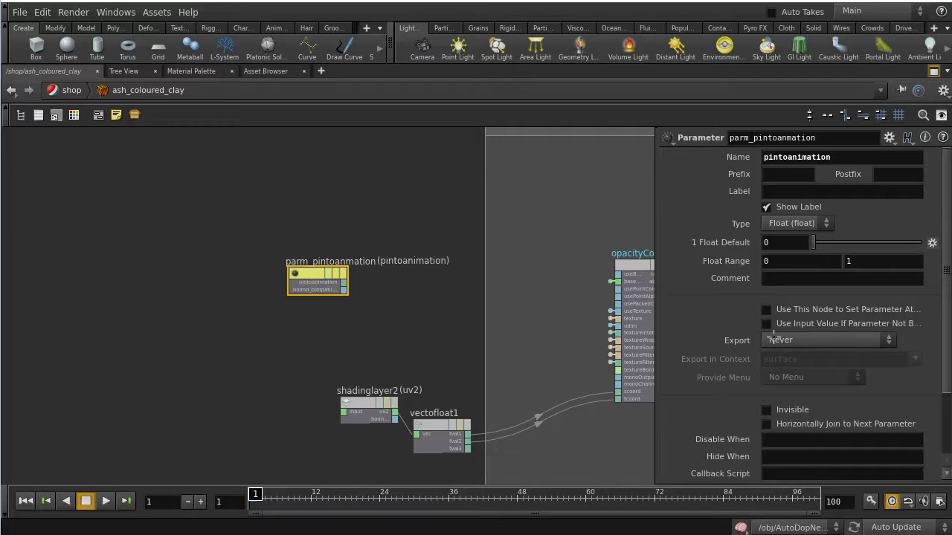
left_click(766, 410)
- Drag parm_pintoanmation further left and pan the network to bring opacityColor into view
scroll(442, 339, "up", 3)
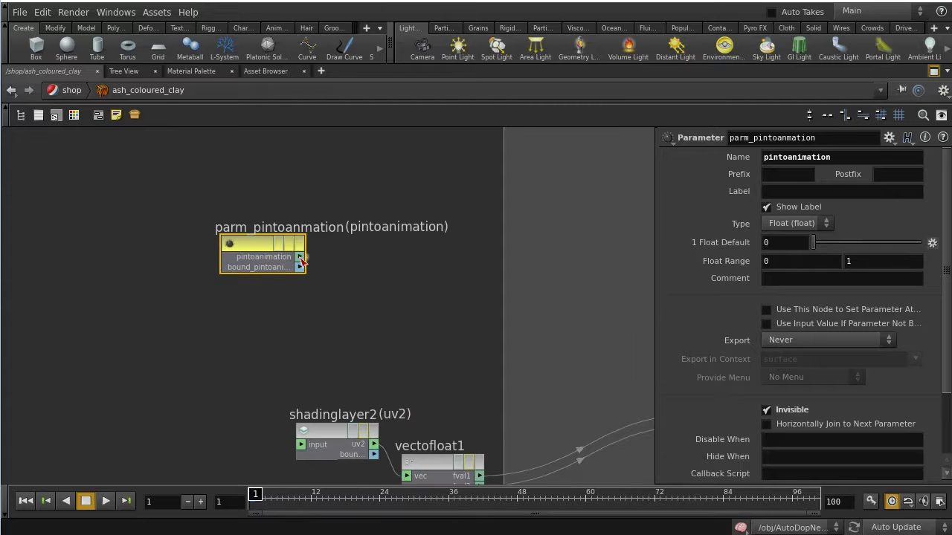
left_click_drag(256, 245, 98, 242)
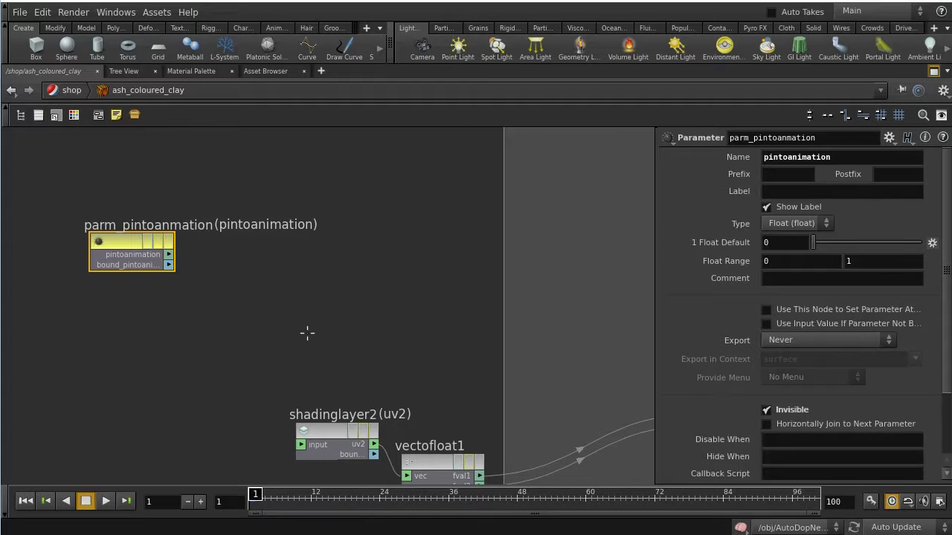
middle_click_drag(400, 313, 263, 311)
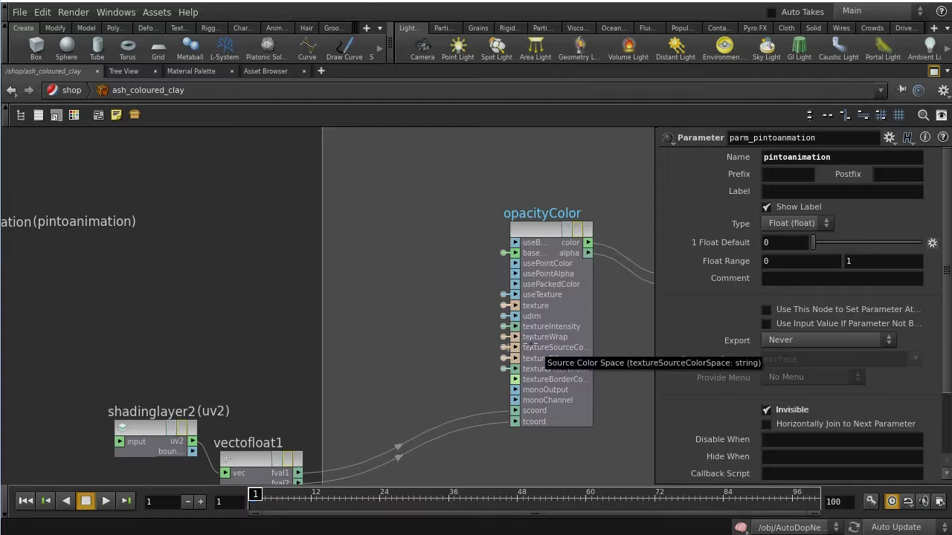
- Expose opacityColor's textureIntensity as an opacityMapIntensity node, placed above parm_pintoanmation
left_click(504, 326)
left_click(505, 326)
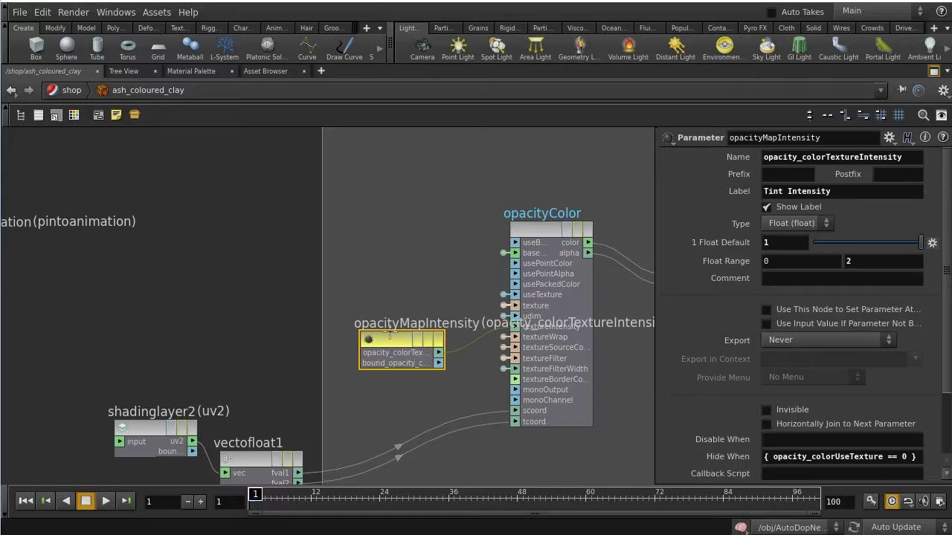
left_click_drag(396, 347, 181, 169)
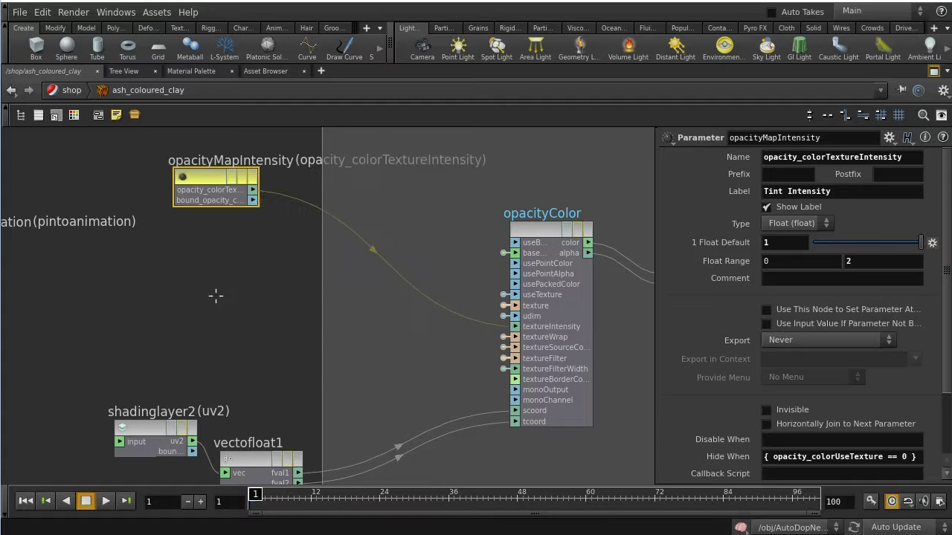
middle_click_drag(216, 293, 446, 330)
left_click_drag(415, 206, 160, 152)
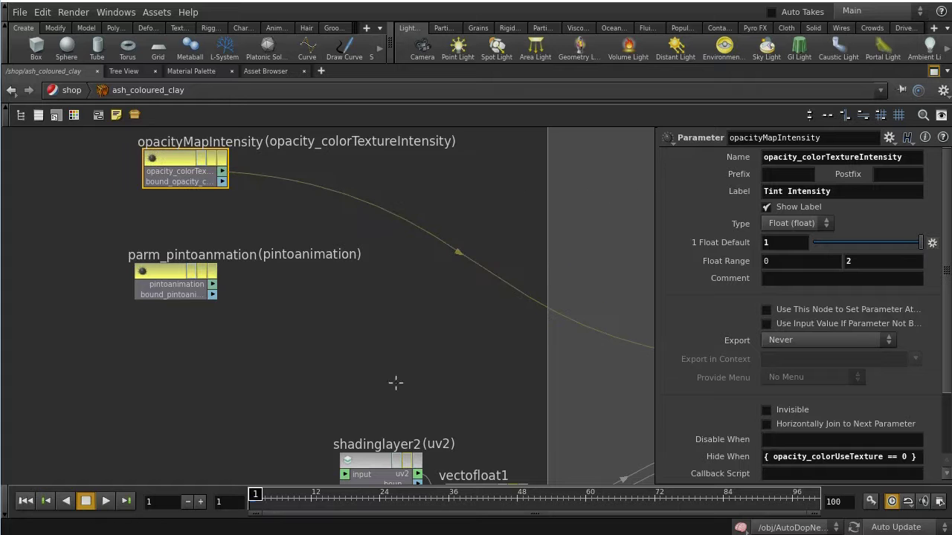
middle_click_drag(317, 387, 339, 414)
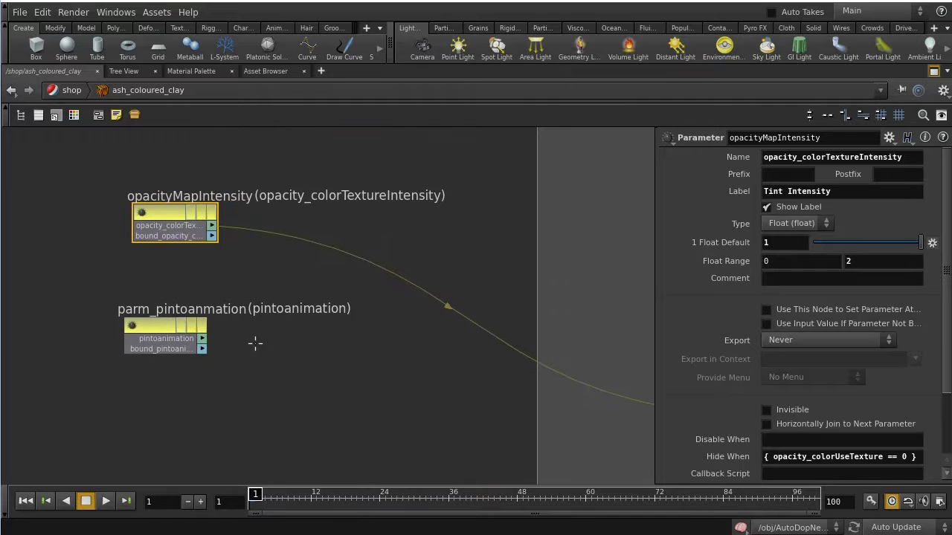
- Add a complement1 node beside parm_pintoanmation and wire pintoanimation into its val input
key("Tab")
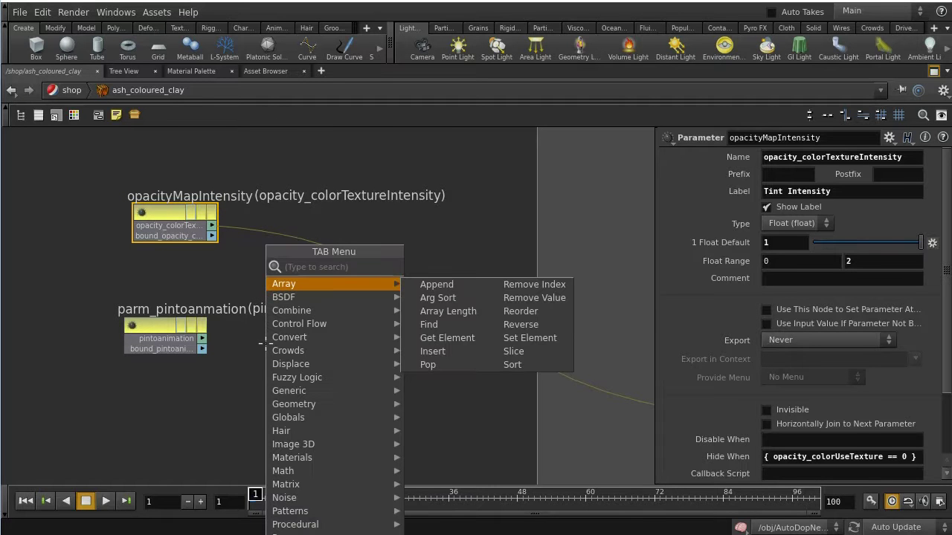
type("com")
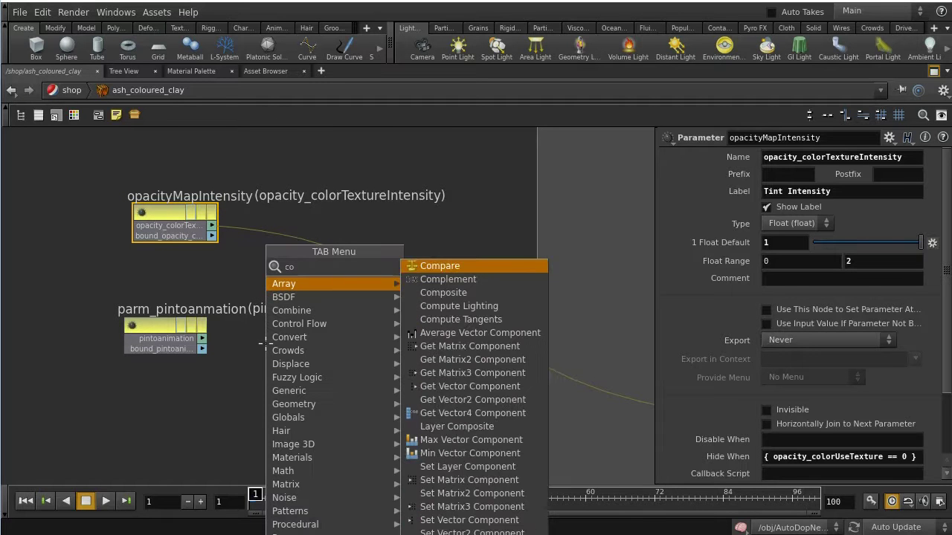
left_click(423, 285)
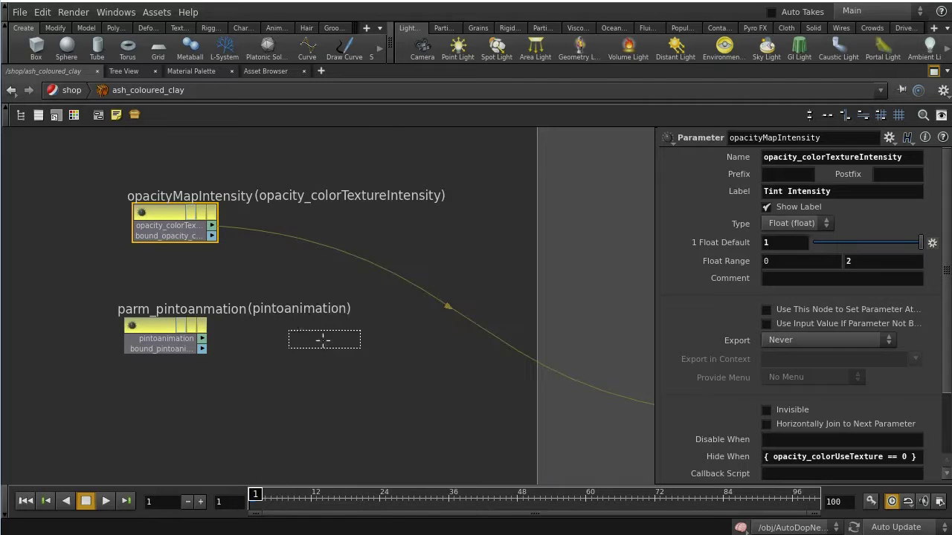
left_click(320, 338)
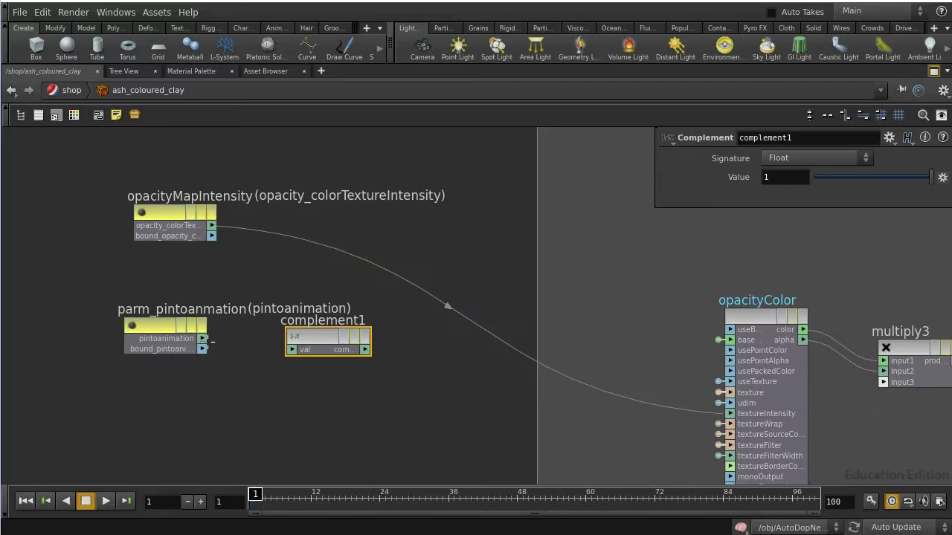
left_click_drag(204, 342, 292, 349)
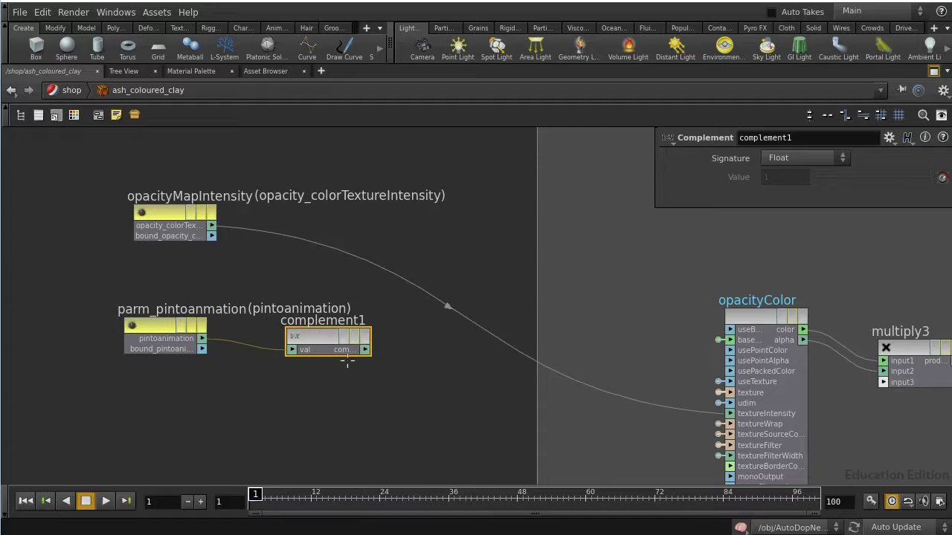
left_click_drag(345, 337, 313, 326)
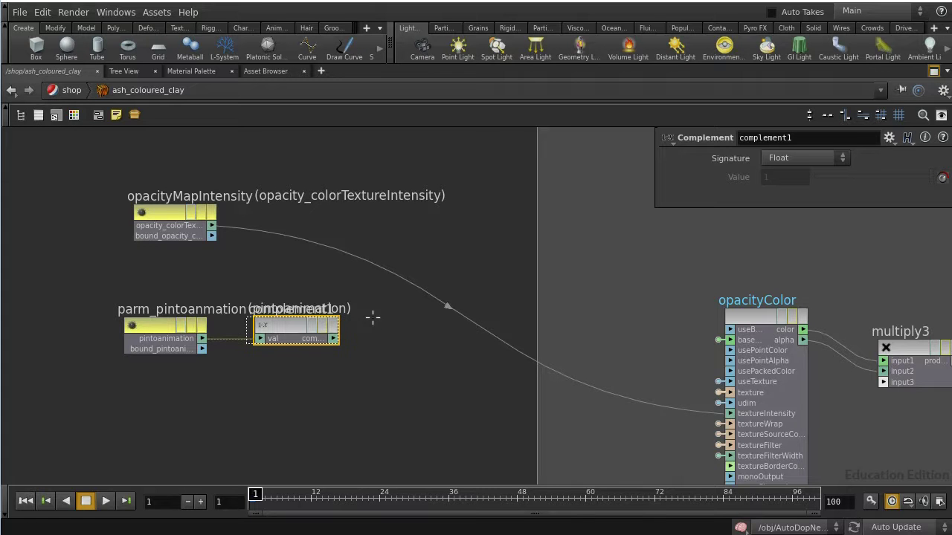
scroll(372, 317, "up", 1)
- Insert multiply19 on the opacityMapIntensity–textureIntensity wire and feed complement1 into its input2
key("Tab")
type("mu")
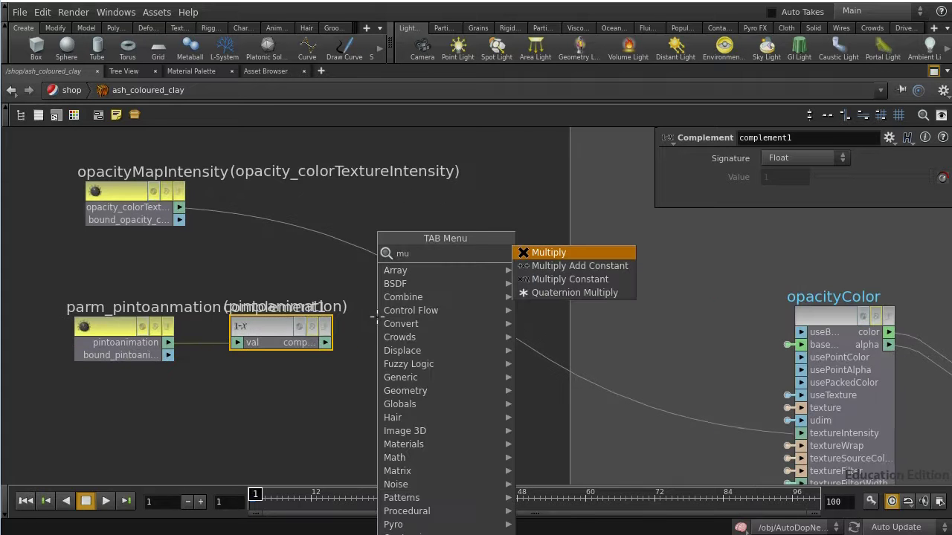
left_click(542, 253)
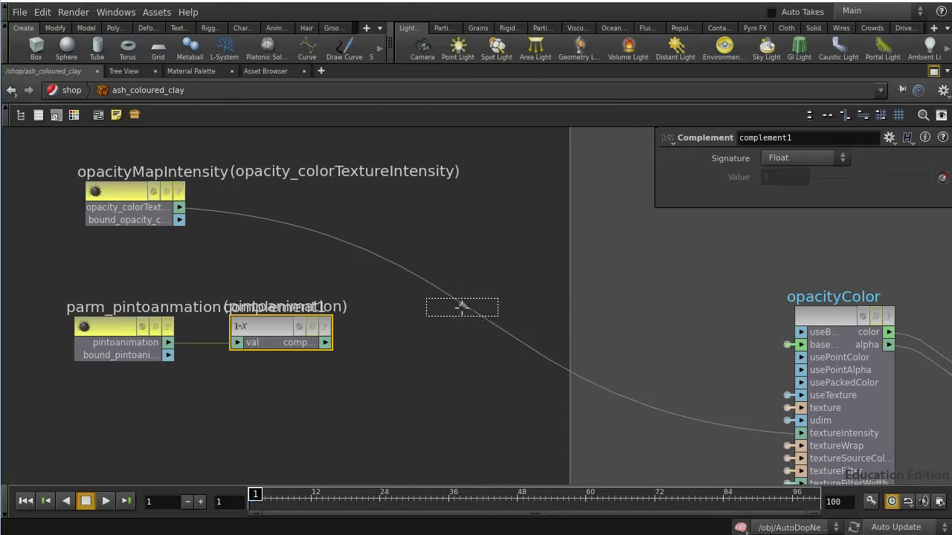
left_click(462, 306)
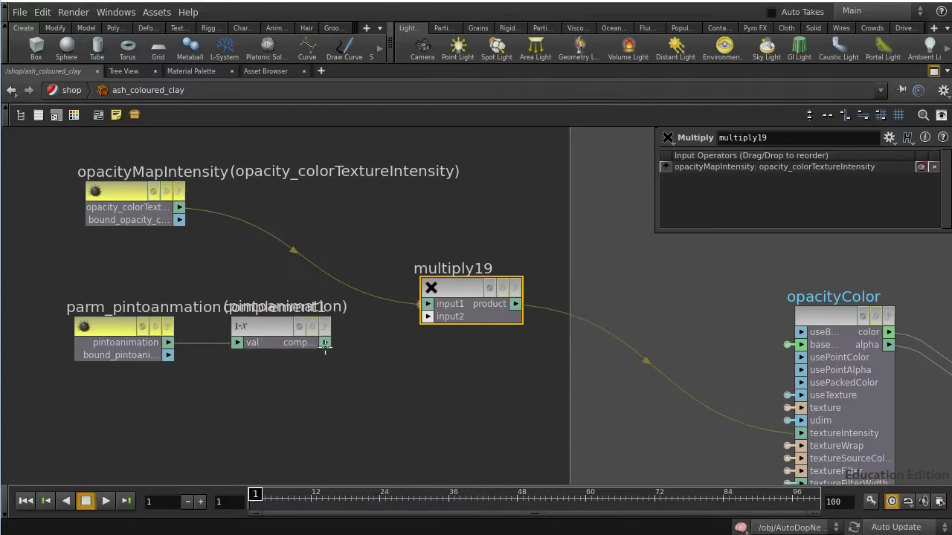
left_click_drag(325, 344, 427, 317)
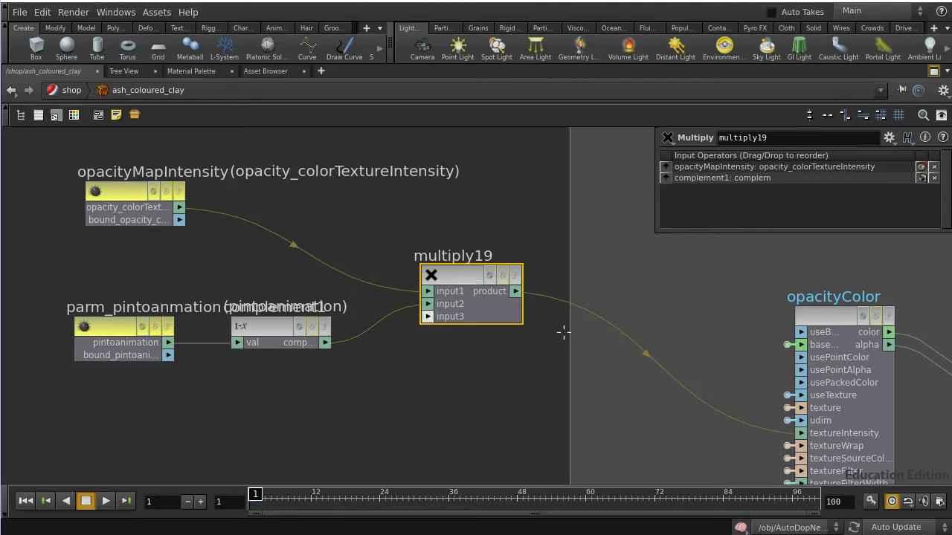
- Restore the pane layout, recentre the box in the Render View, and restart the IPR render
left_click(934, 72)
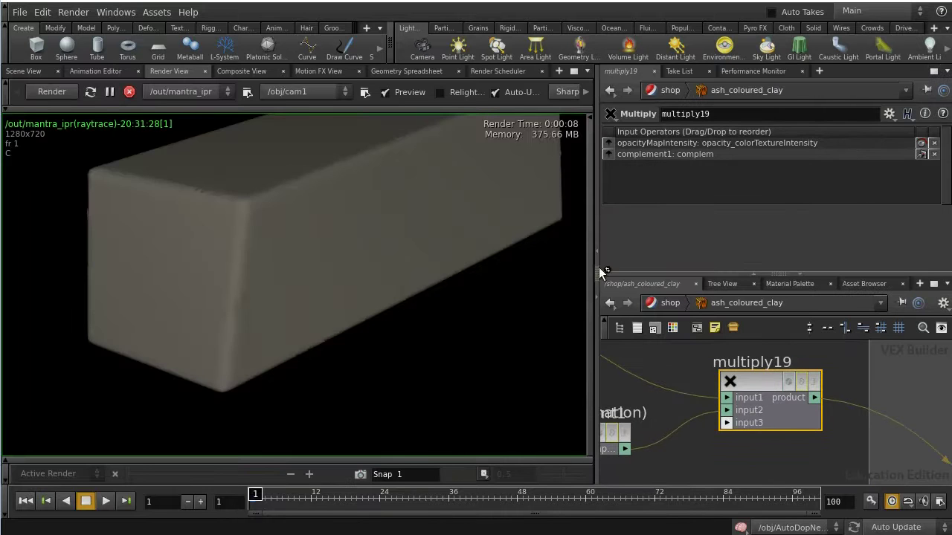
scroll(455, 241, "down", 2)
middle_click_drag(455, 242, 338, 251)
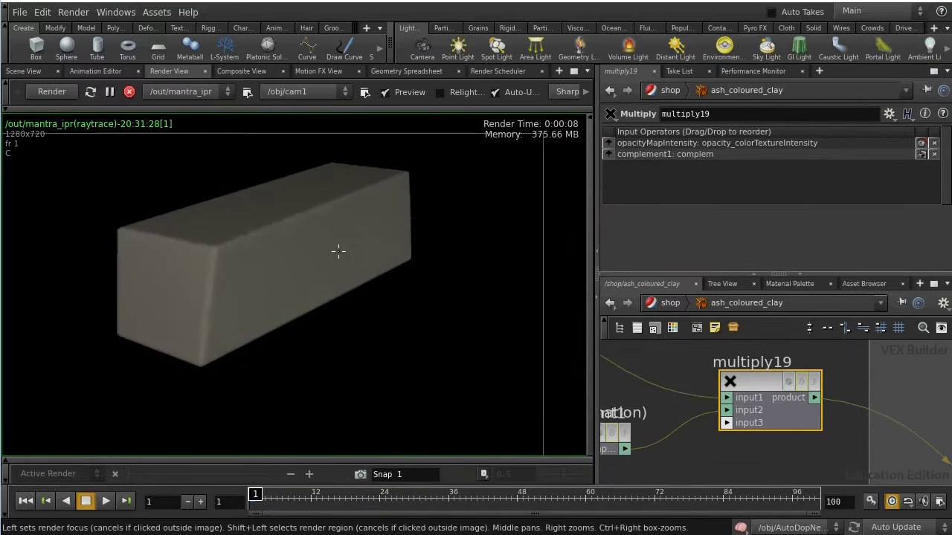
left_click(52, 91)
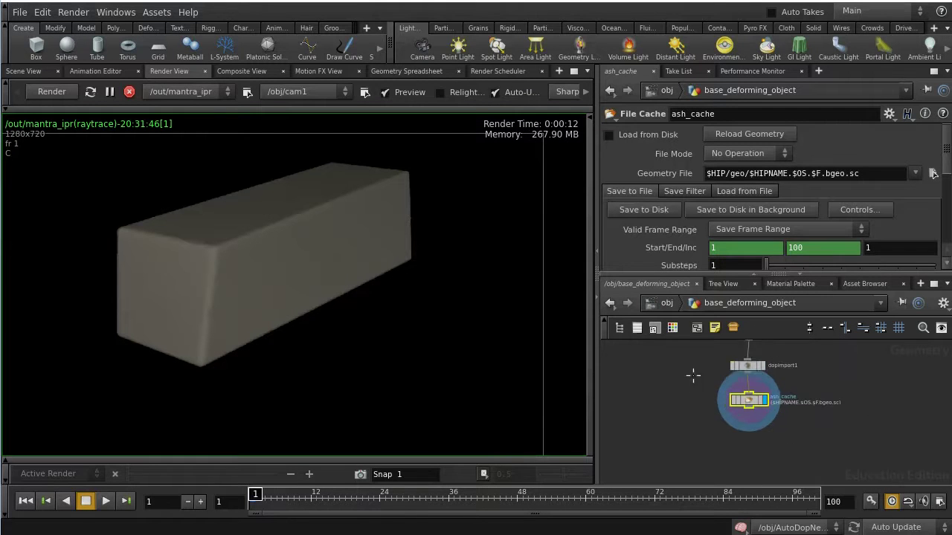
- Zoom out the network and enable Load from Disk on the ash_cache File Cache node
scroll(693, 385, "down", 3)
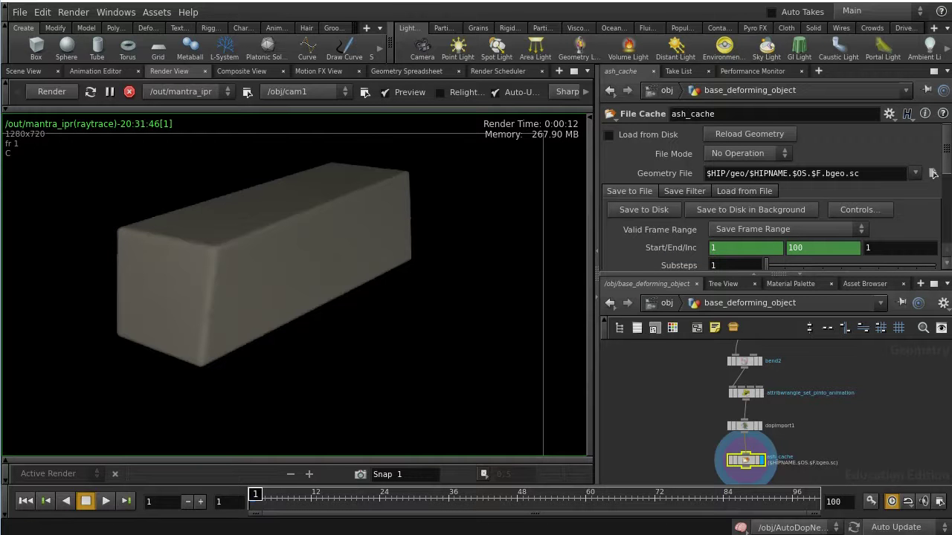
left_click(608, 135)
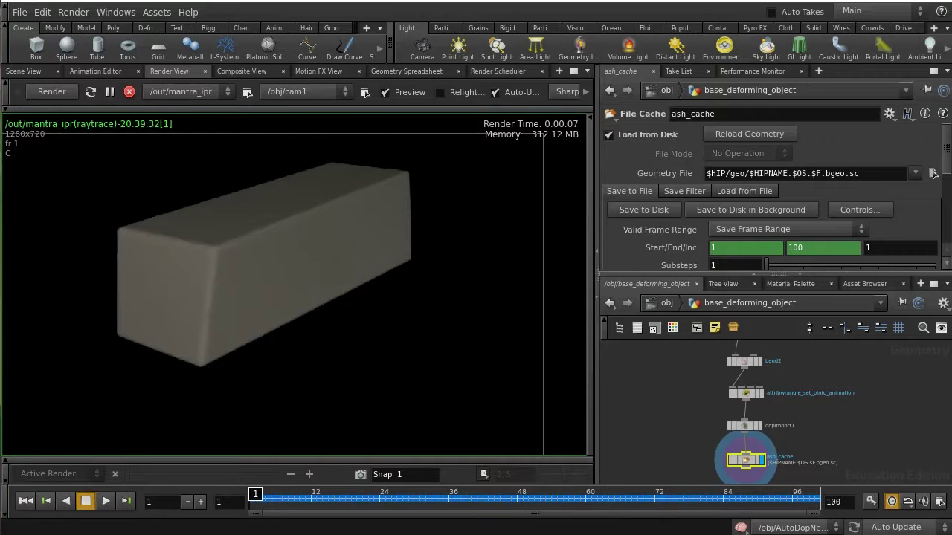
- Jump to frame 38 and zoom and pan the Render View over the torn grey shell and red cube
left_click(461, 494)
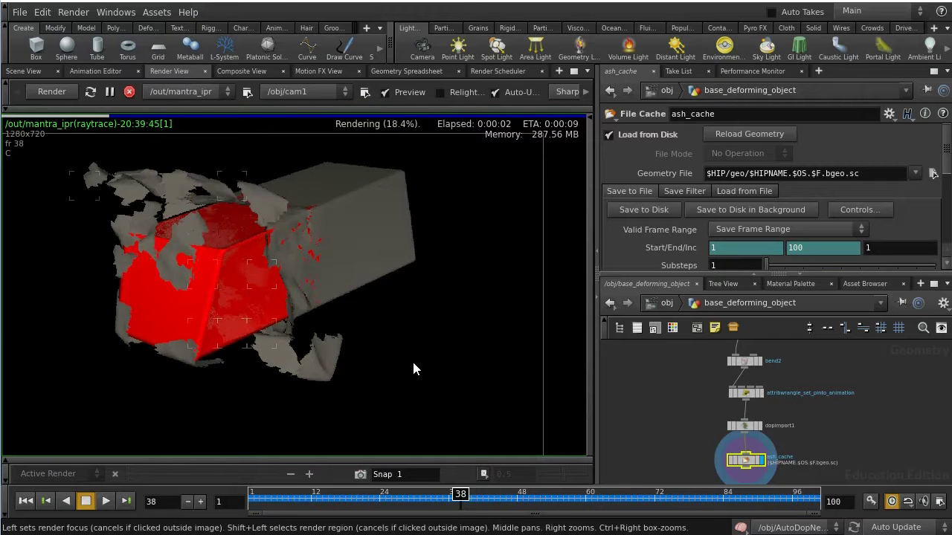
scroll(412, 359, "up", 5)
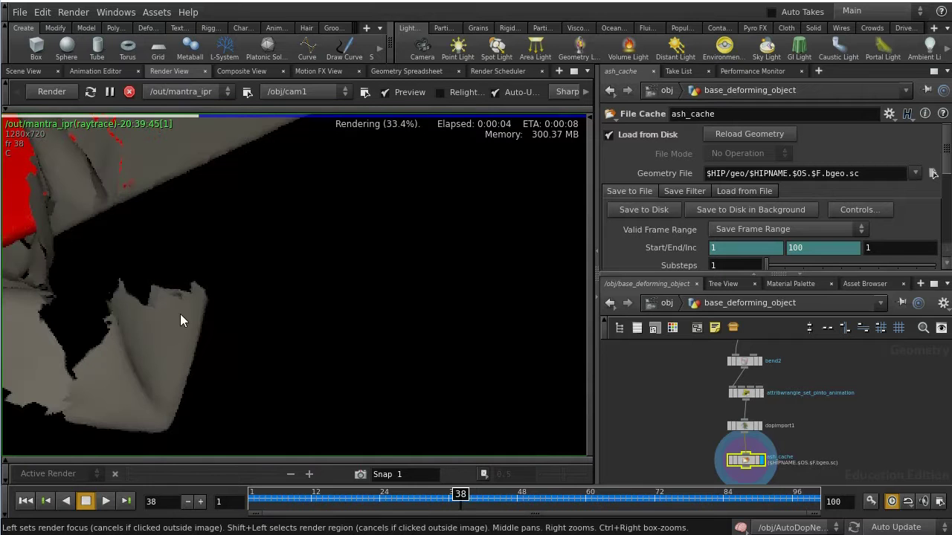
middle_click_drag(94, 307, 370, 357)
middle_click_drag(198, 363, 465, 334)
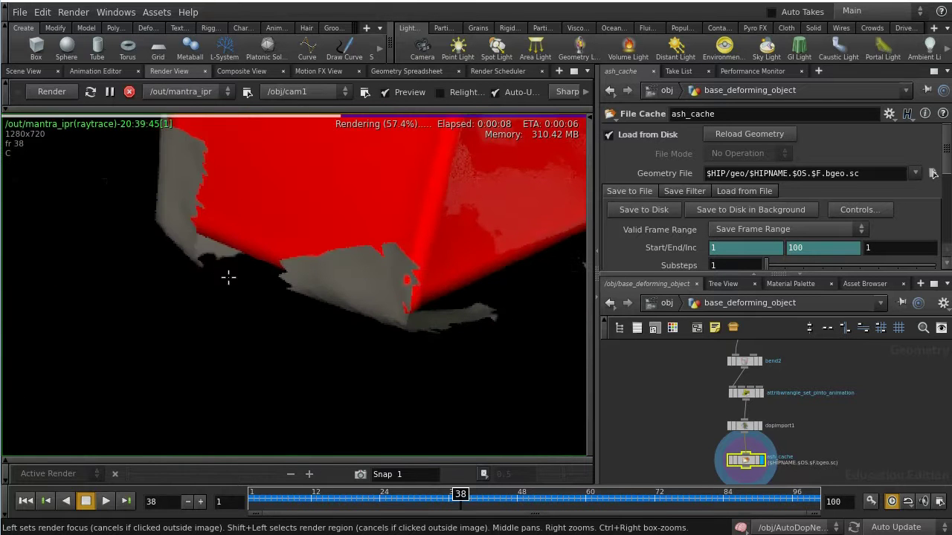
middle_click_drag(228, 274, 392, 302)
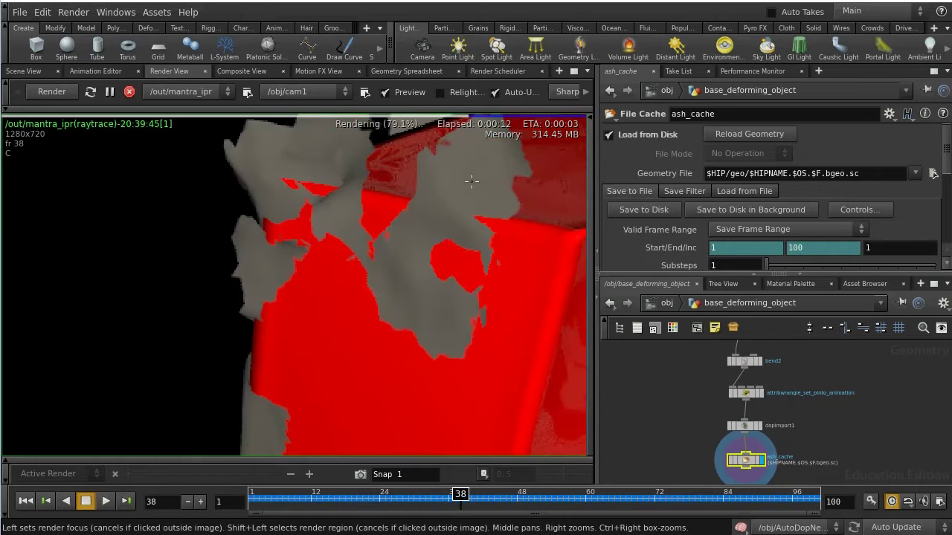
scroll(472, 181, "up", 3)
middle_click_drag(471, 181, 384, 380)
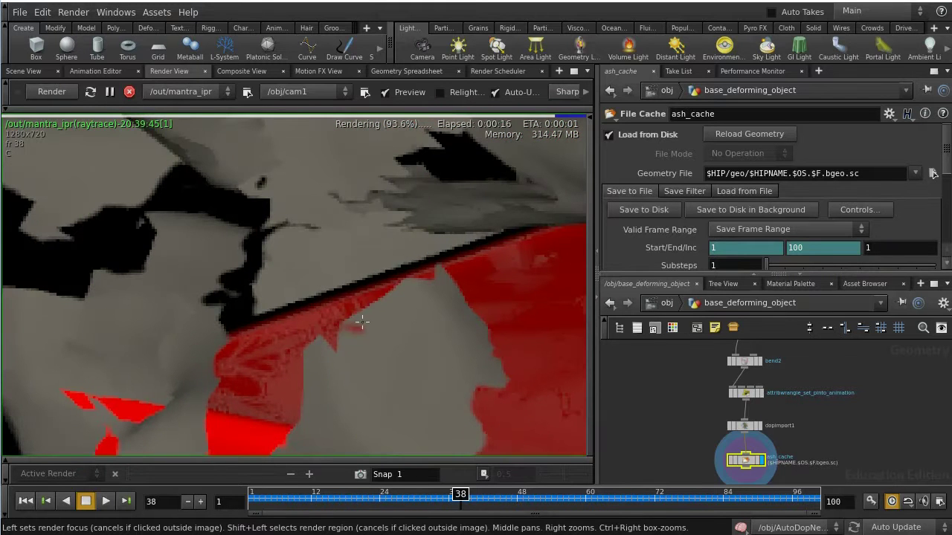
scroll(362, 328, "down", 3)
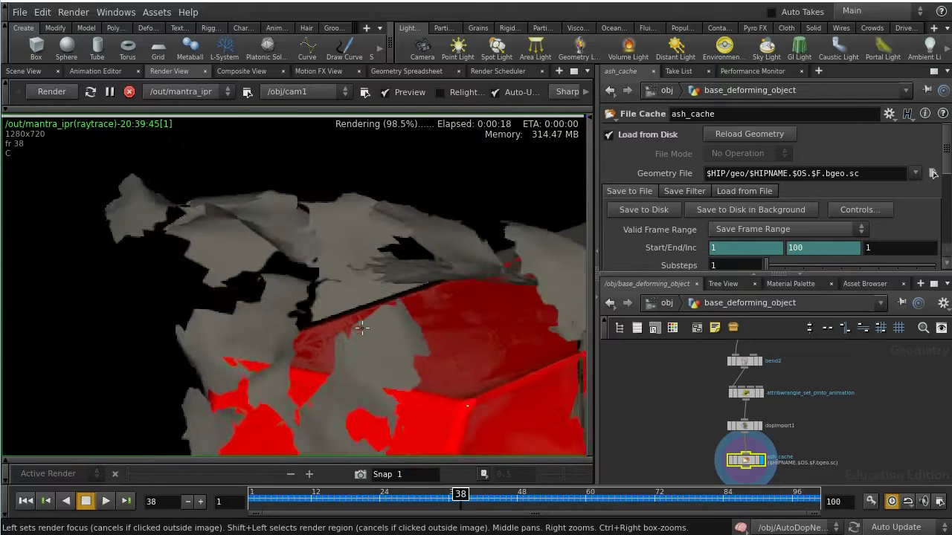
scroll(289, 350, "up", 4)
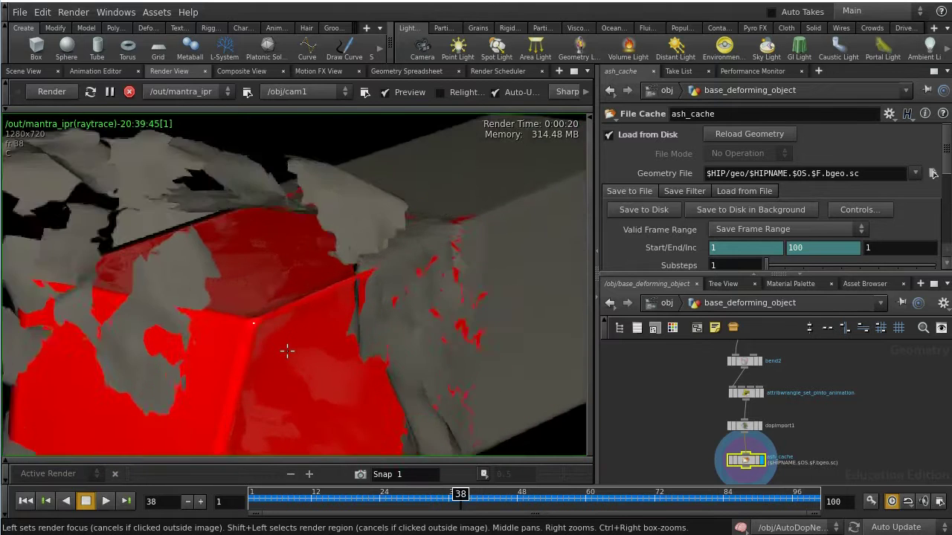
middle_click_drag(504, 320, 250, 320)
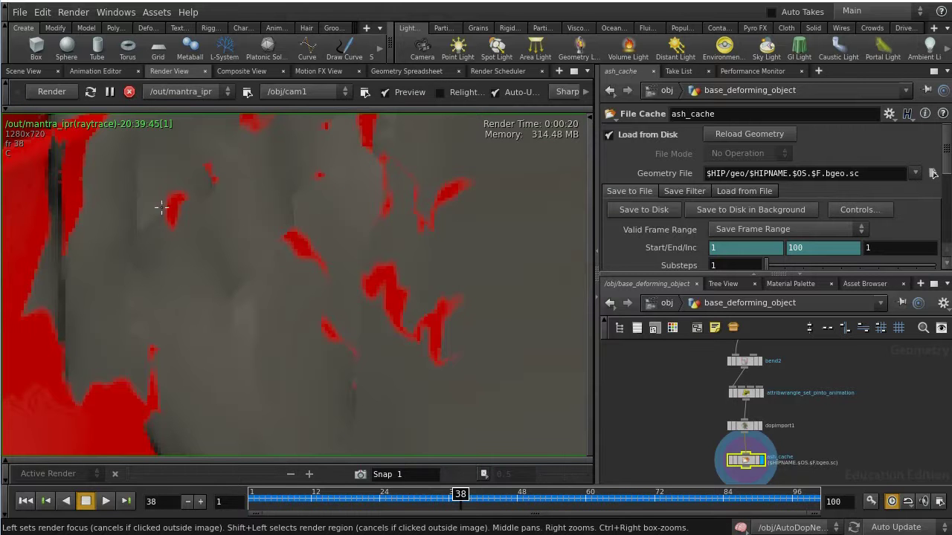
scroll(470, 315, "down", 3)
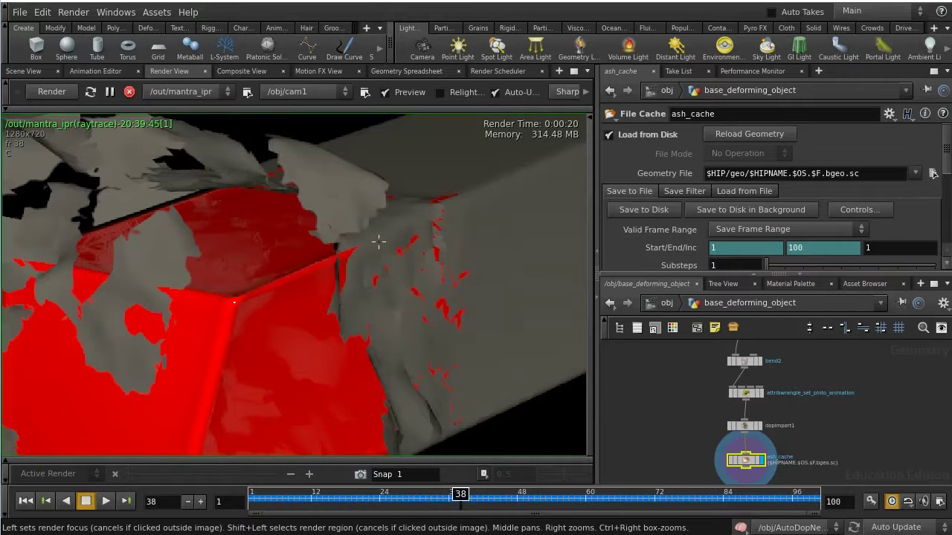
scroll(310, 353, "down", 3)
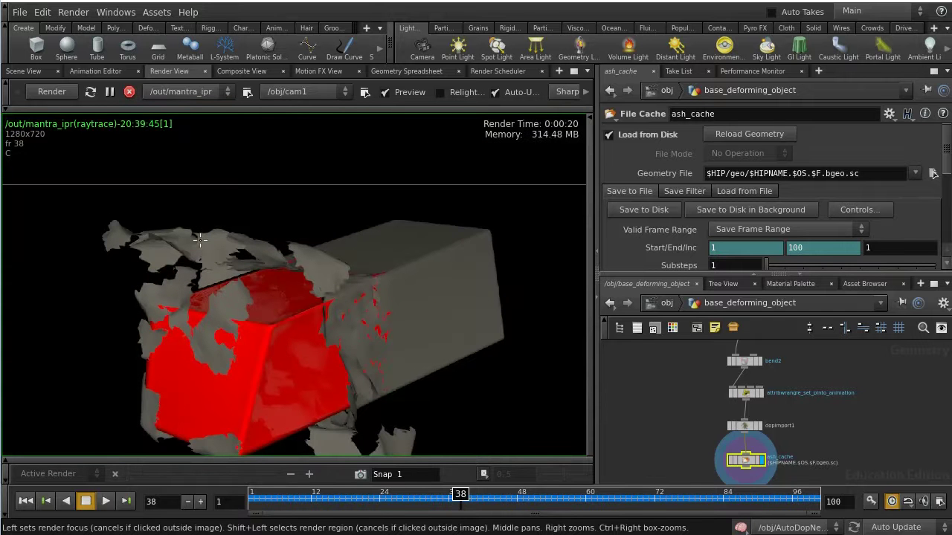
scroll(199, 240, "down", 2)
scroll(374, 268, "up", 2)
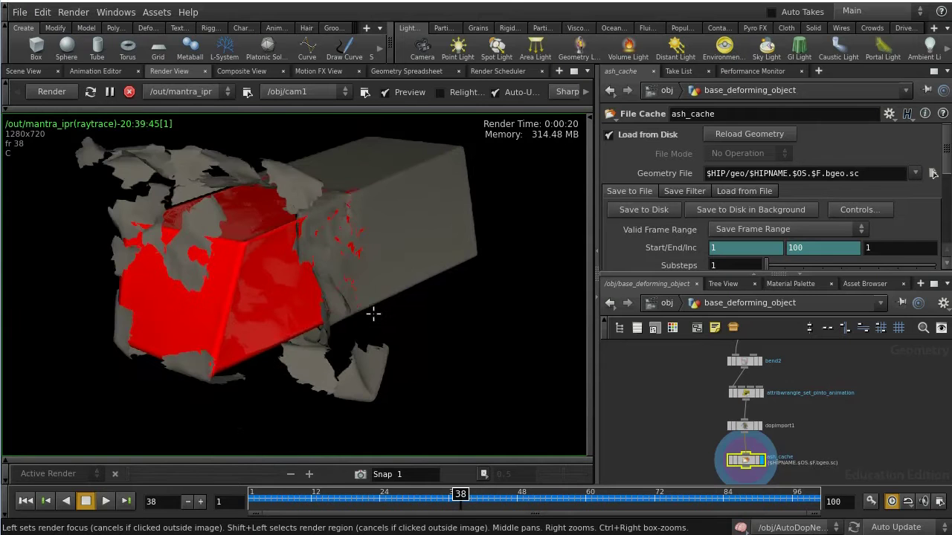
scroll(514, 332, "up", 3)
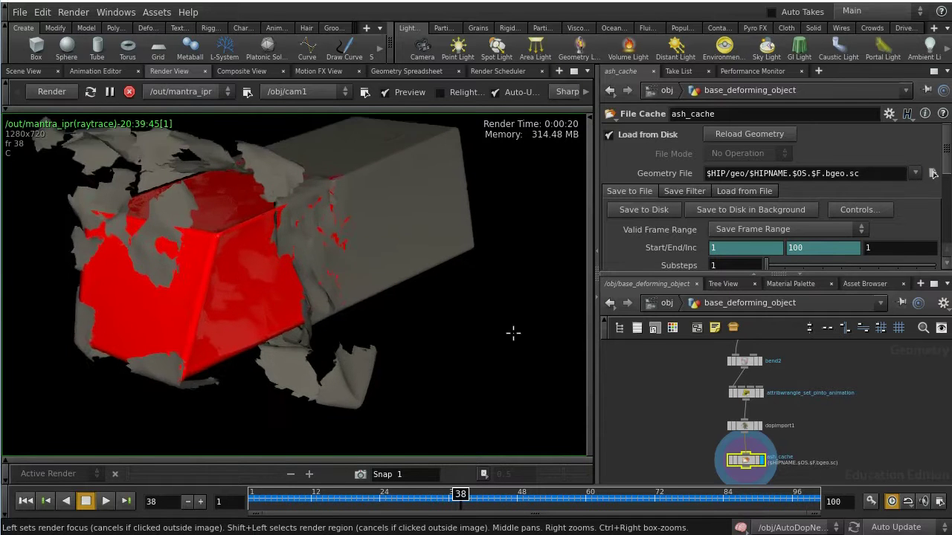
middle_click_drag(290, 337, 319, 274)
scroll(325, 241, "down", 3)
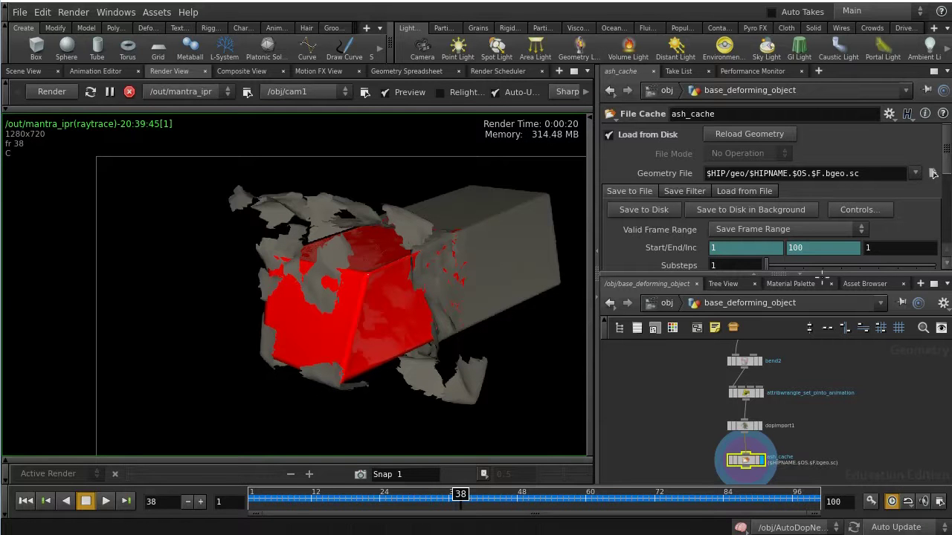
- Show ash_coloured_clay's Opacity Map settings from the Material Palette, then open the Geometry Spreadsheet
left_click(791, 283)
left_click(749, 359)
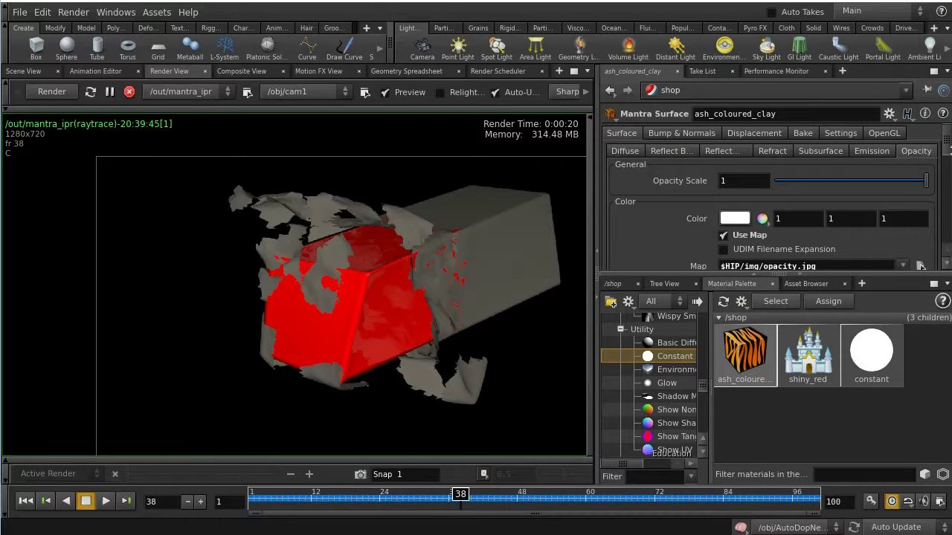
mouse_move(949, 146)
left_mouse_down()
mouse_move(949, 167)
mouse_move(948, 157)
left_mouse_up()
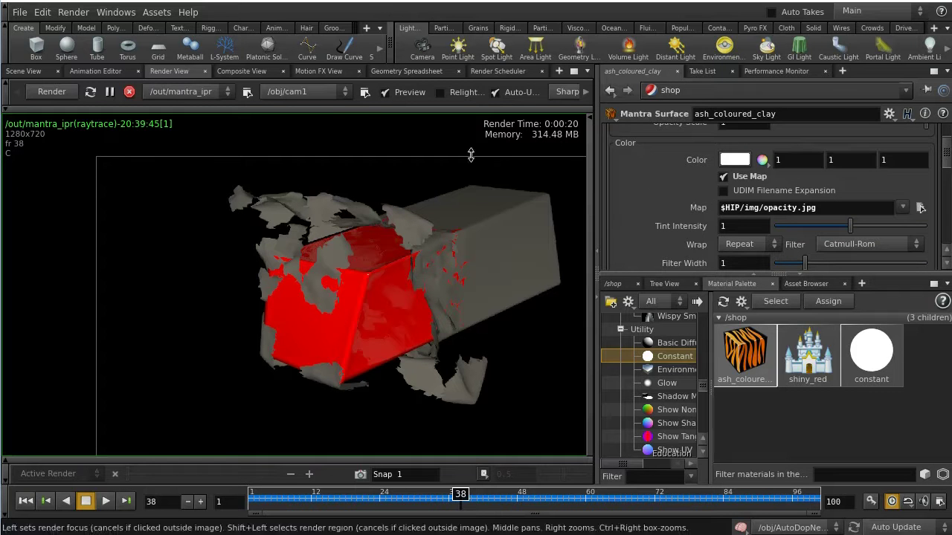
left_click(415, 71)
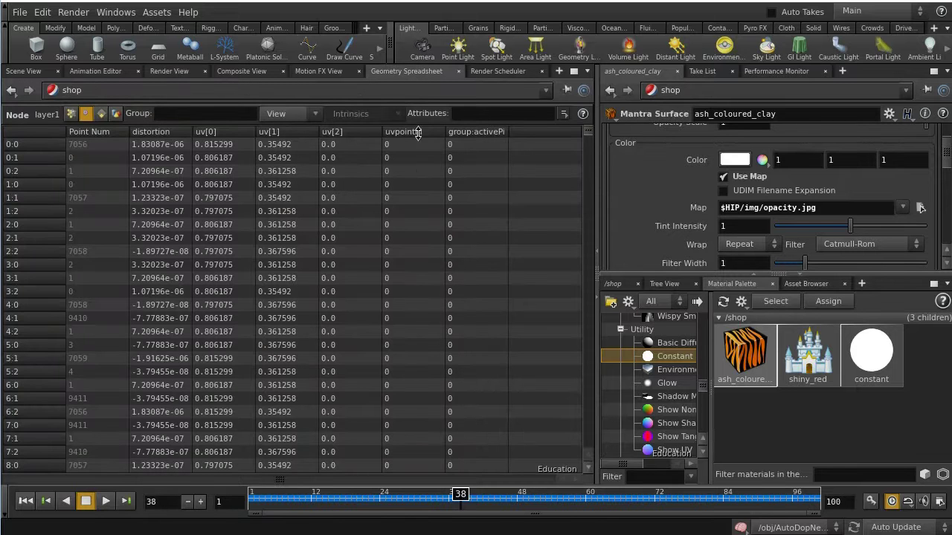
- Switch the network view to /obj and dive into base_deforming_object to see its nodes
left_click(614, 284)
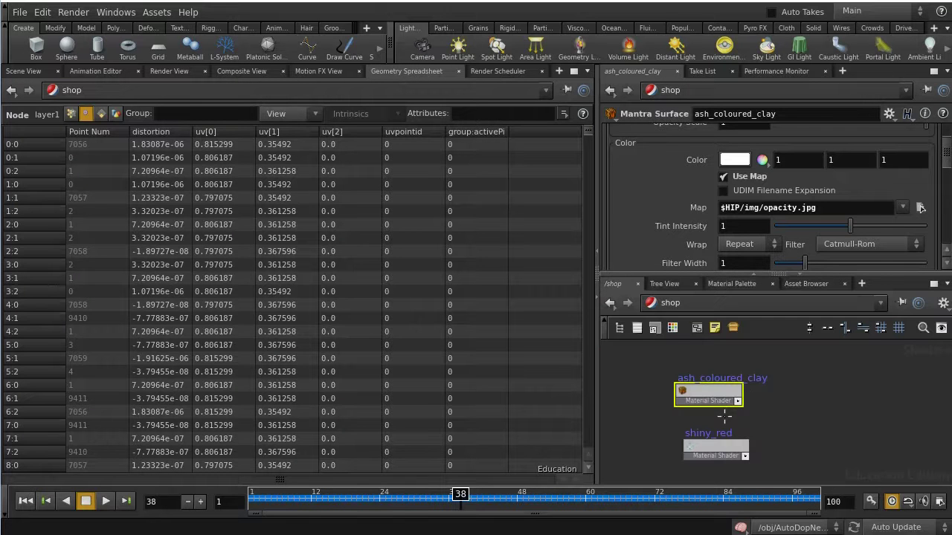
left_click(663, 303)
left_click(691, 354)
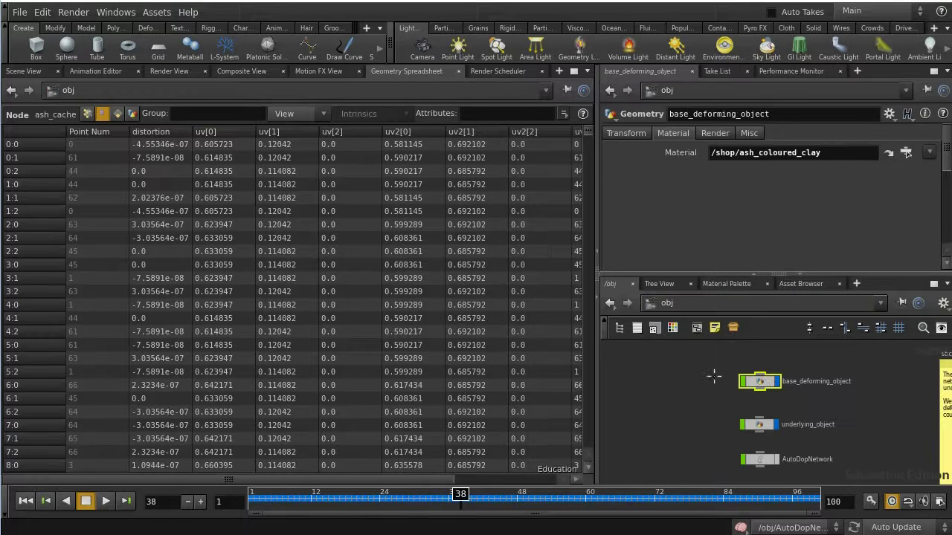
double_click(757, 379)
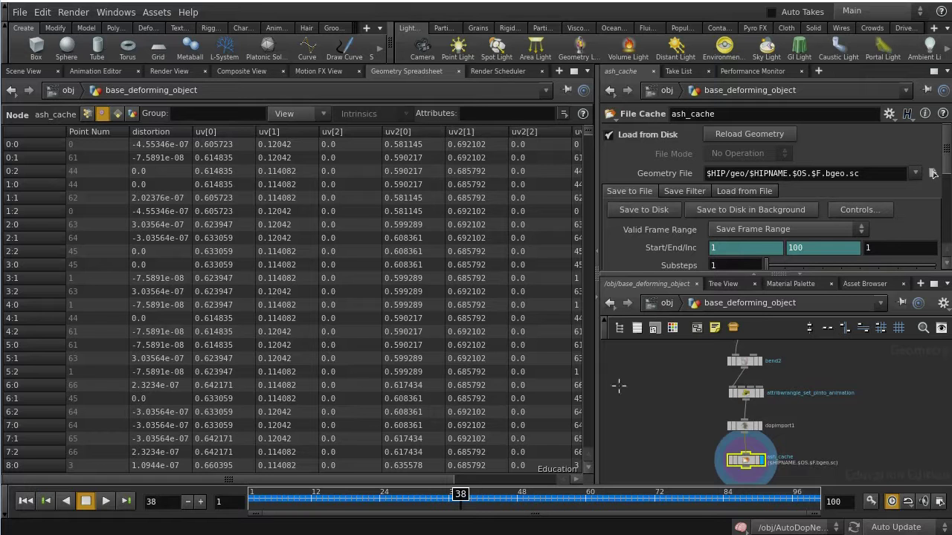
- Return to object level and reselect ash_coloured_clay in the Material Palette to show its opacity settings
left_click(661, 302)
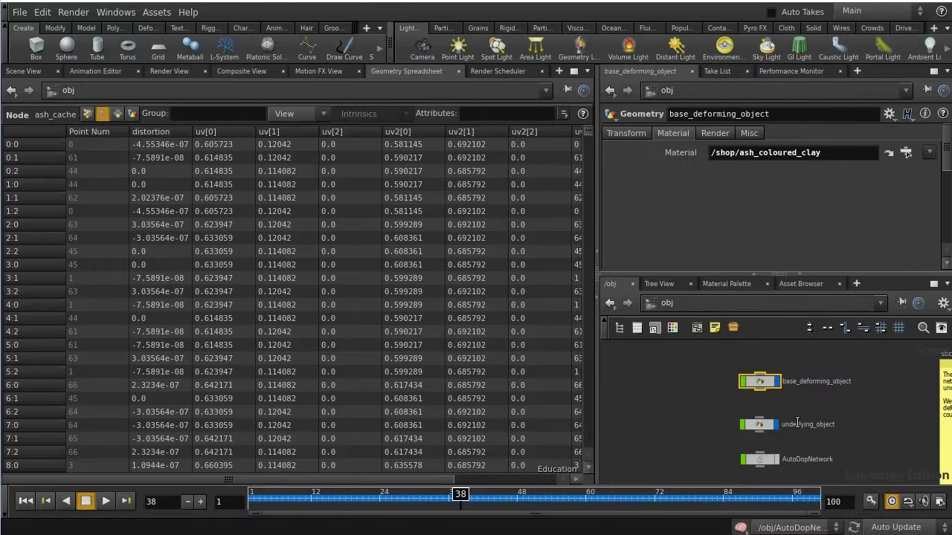
left_click(725, 284)
left_click(746, 357)
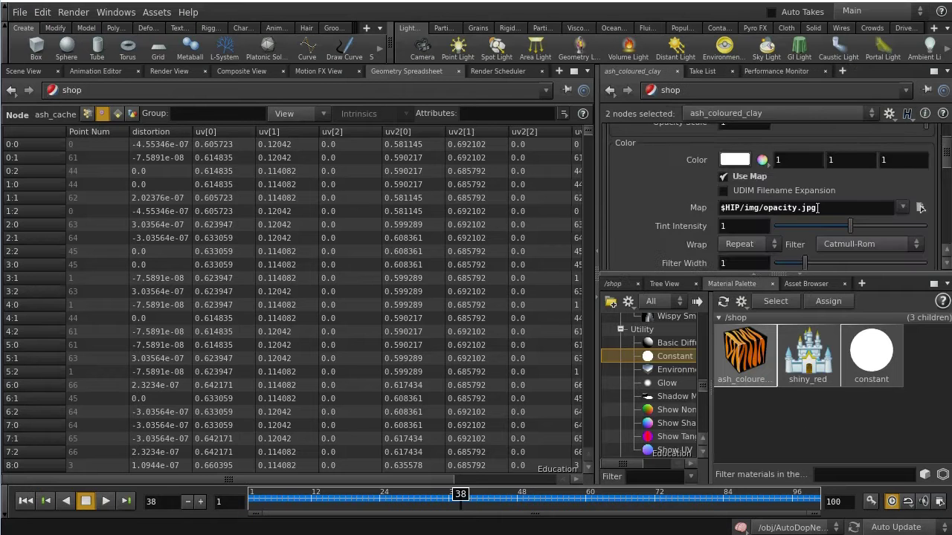
scroll(818, 208, "up", 2)
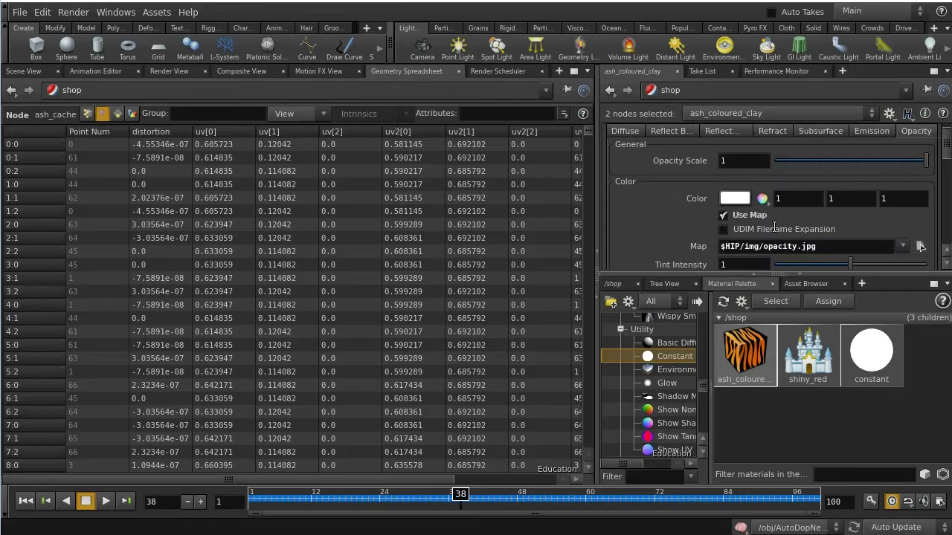
scroll(775, 226, "down", 3)
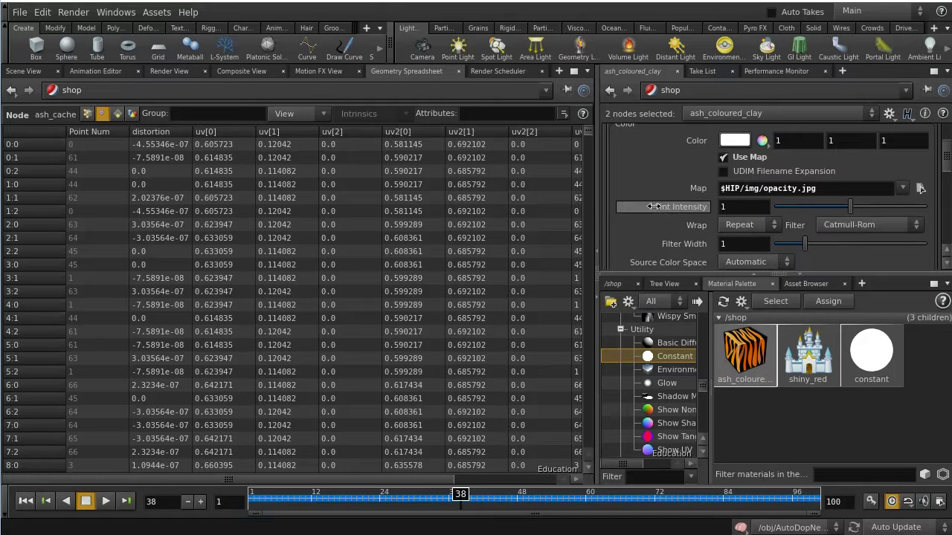